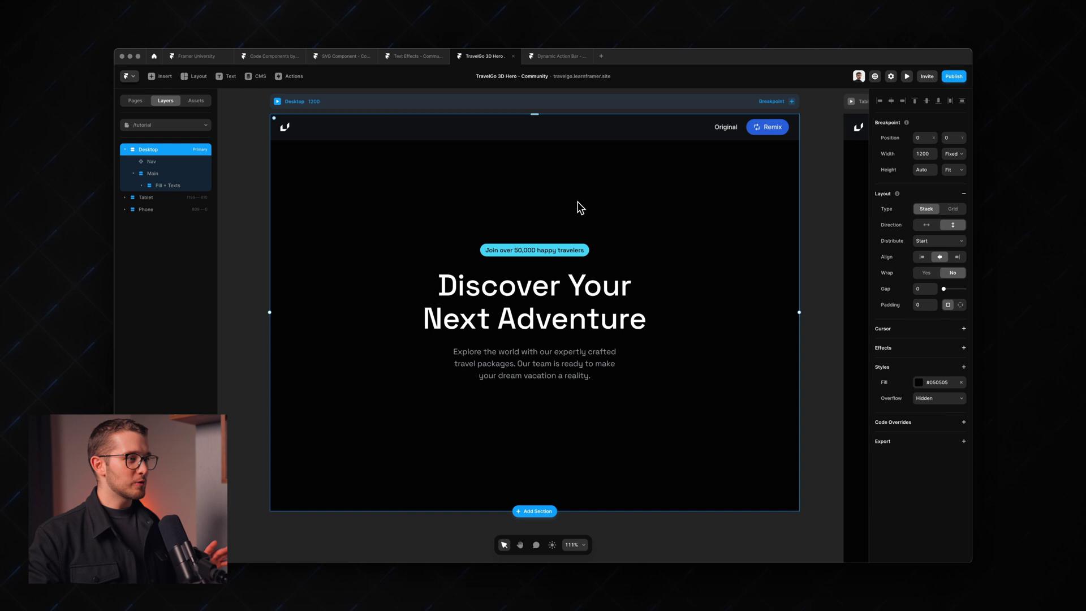
# - Examine the hero page's Main stack and the title and subtitle text layers inside it
pyautogui.scroll(1, 578, 201)
pyautogui.scroll(-1, 517, 239)
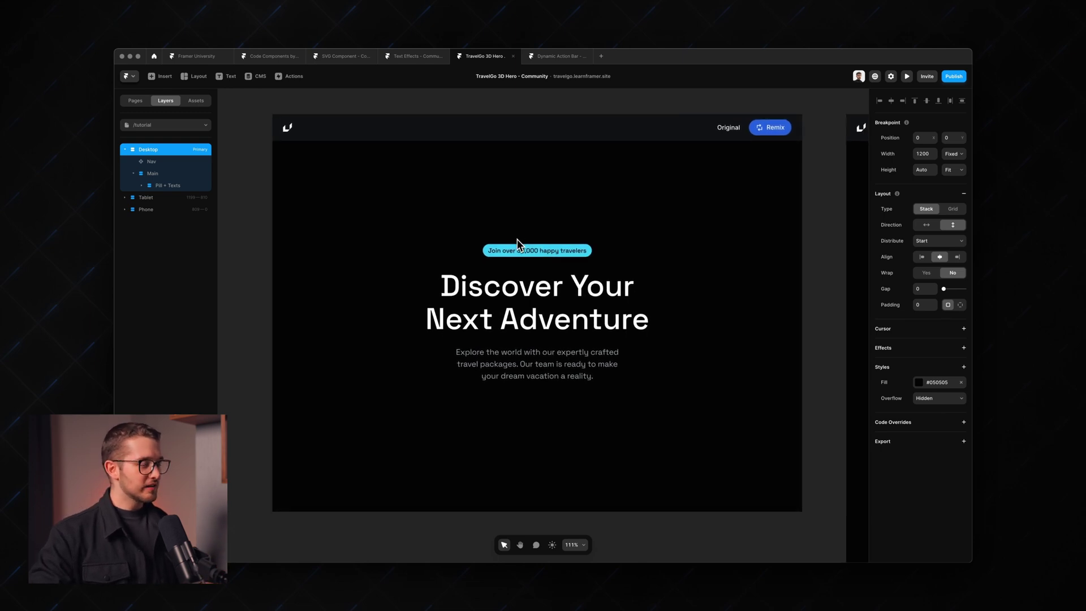
pyautogui.keyDown('super'); pyautogui.click(512, 308); pyautogui.keyUp('super')
pyautogui.click(477, 408)
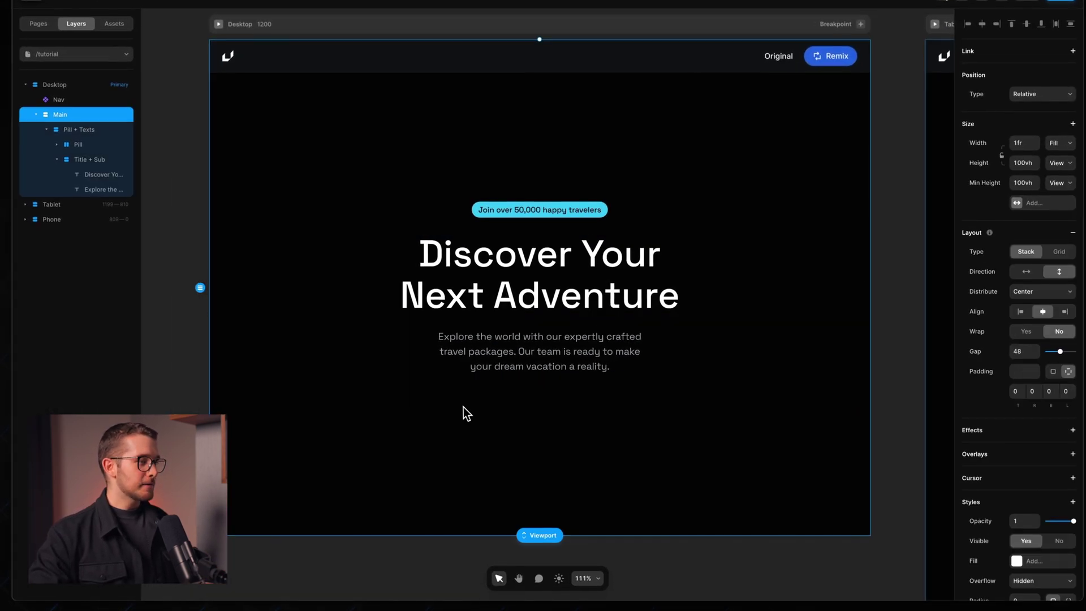
pyautogui.scroll(-1, 463, 406)
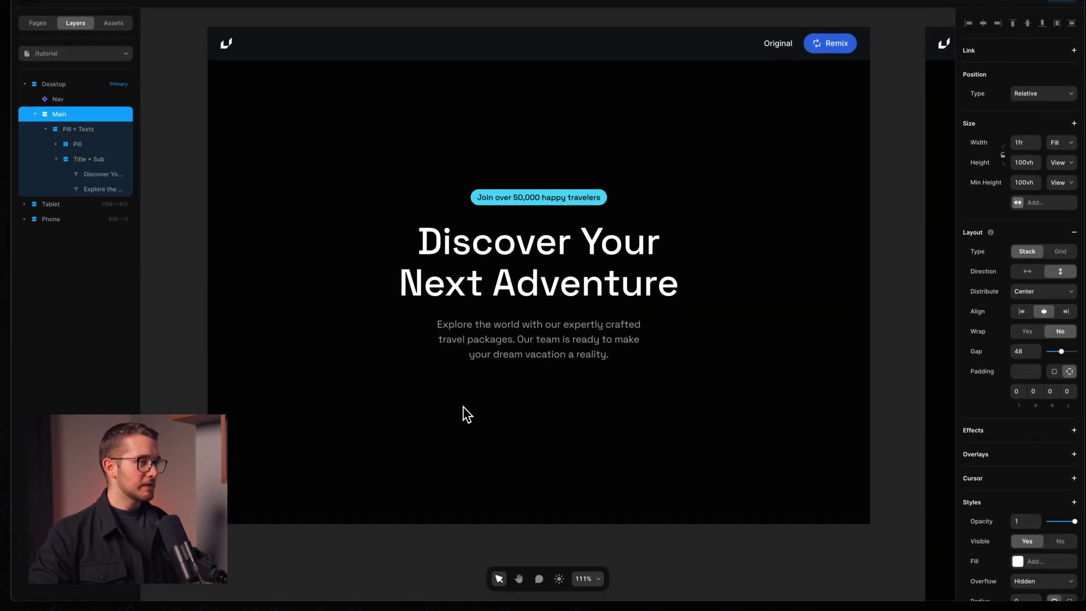
pyautogui.click(574, 328)
pyautogui.click(569, 286)
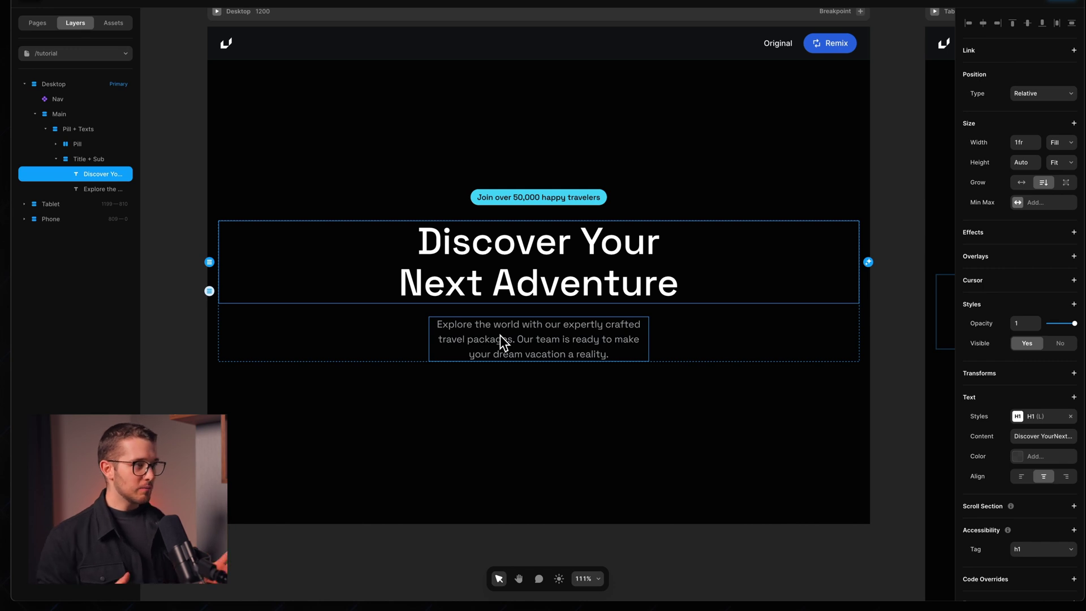
pyautogui.scroll(-1, 515, 348)
pyautogui.click(560, 369)
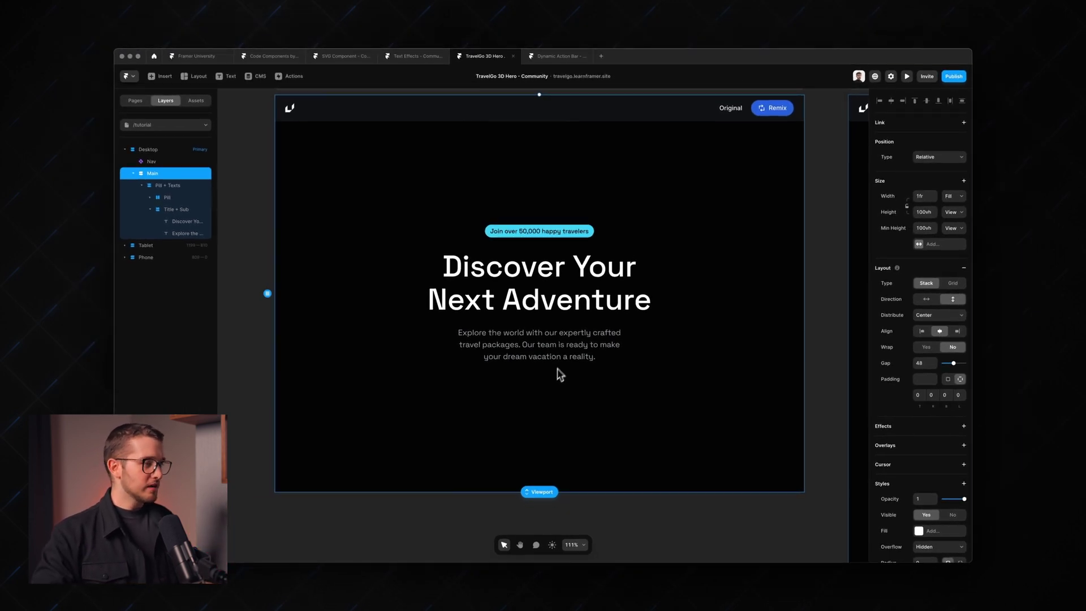
pyautogui.scroll(-1, 557, 369)
# - Switch to the finished page in the browser, rotate its 3D image carousel, and return to Framer
pyautogui.press('super+Tab')
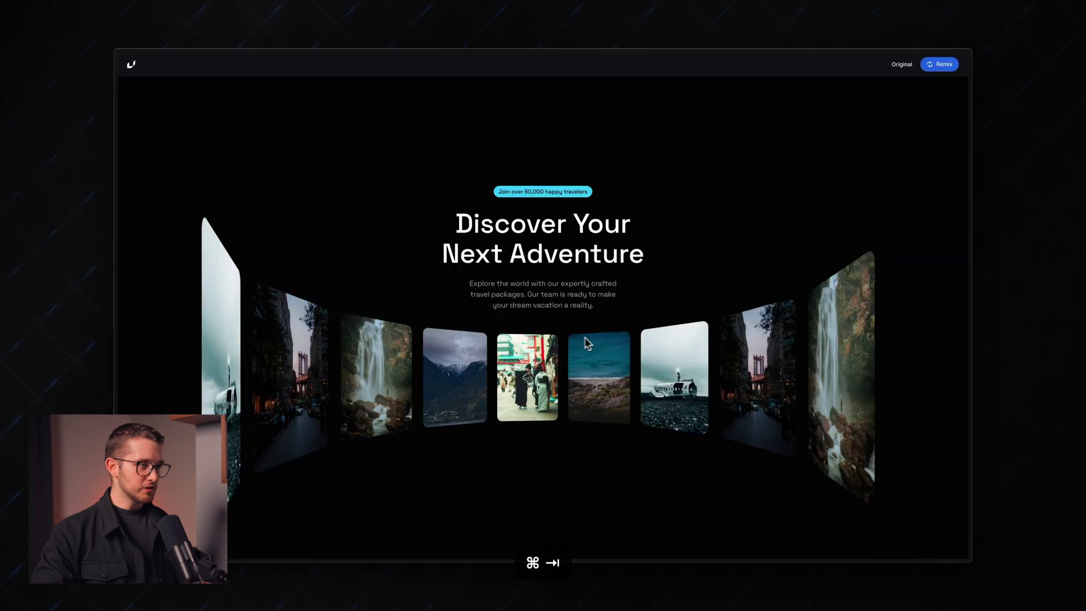
pyautogui.moveTo(772, 360); pyautogui.dragTo(463, 368)
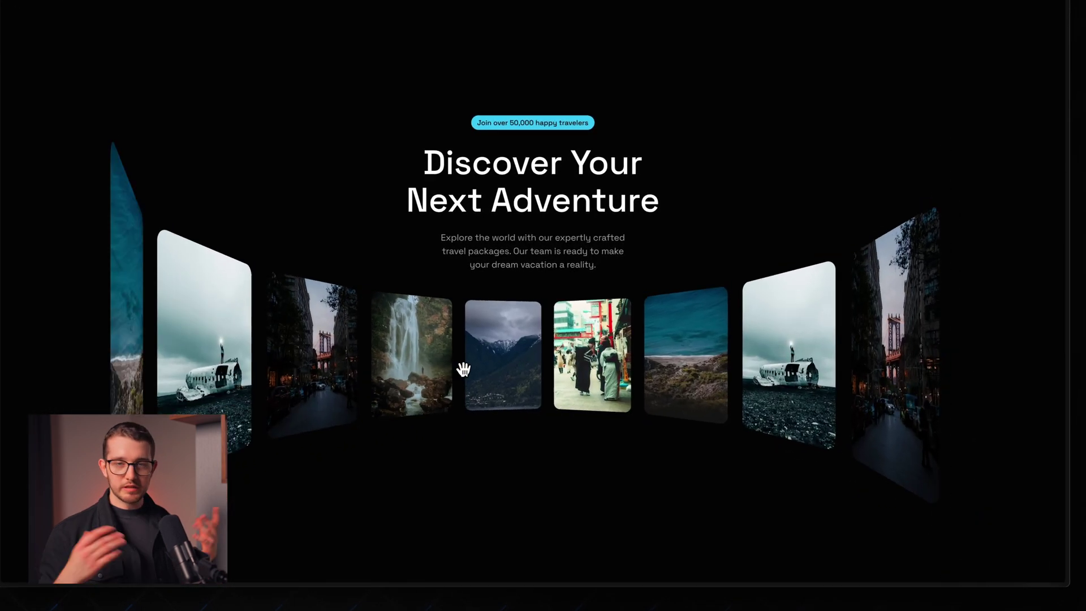
pyautogui.press('super+Tab')
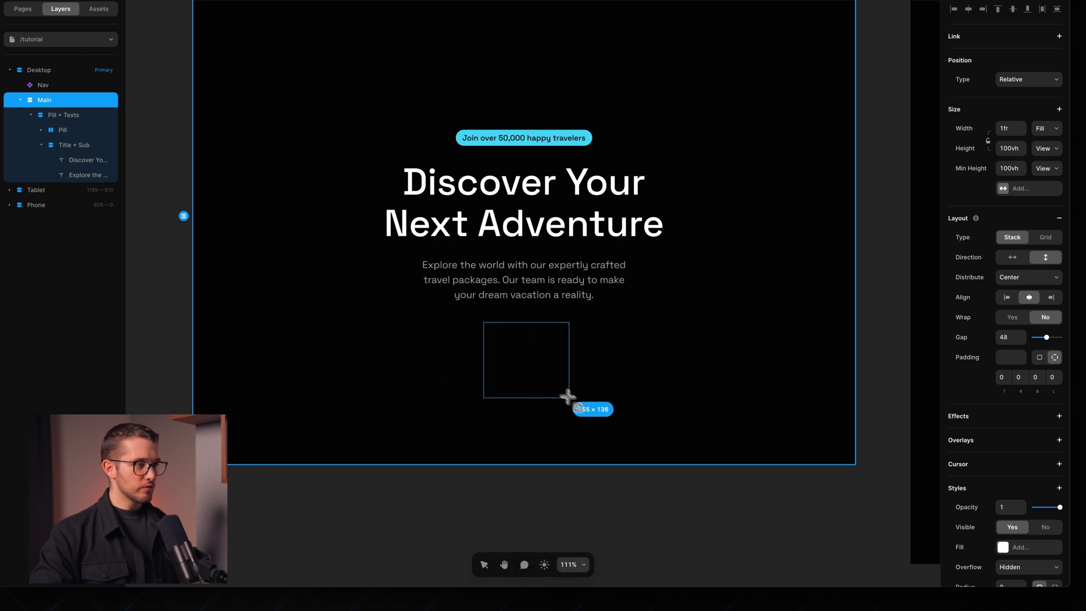
# - Draw a frame about 178 by 208 below the subtitle, and set its size to 260 wide by 370 high
pyautogui.moveTo(568, 397); pyautogui.dragTo(583, 439)
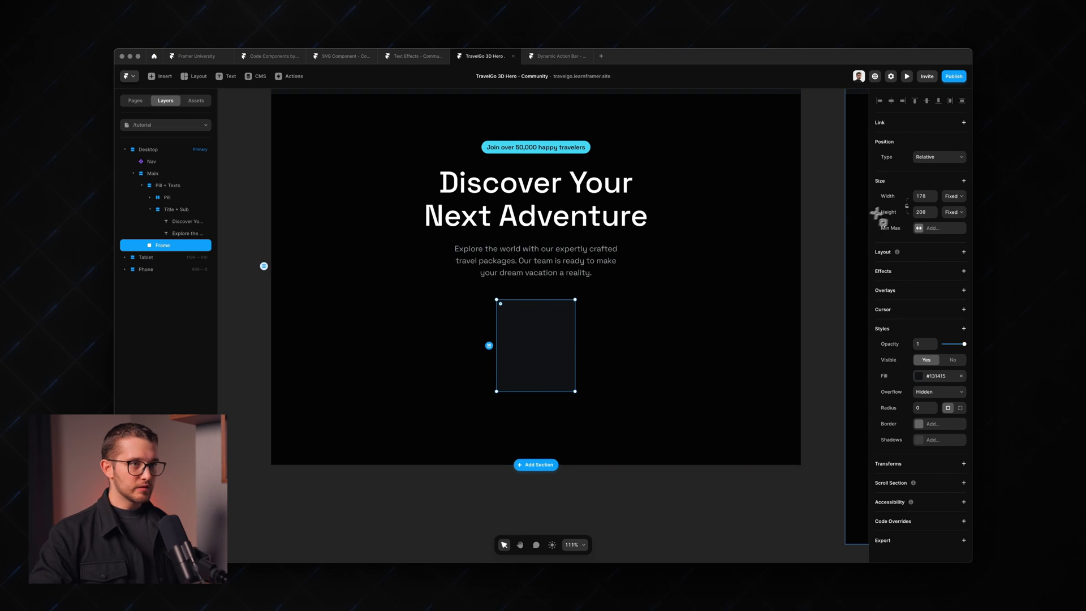
pyautogui.click(919, 196)
pyautogui.write('260')
pyautogui.press('Tab')
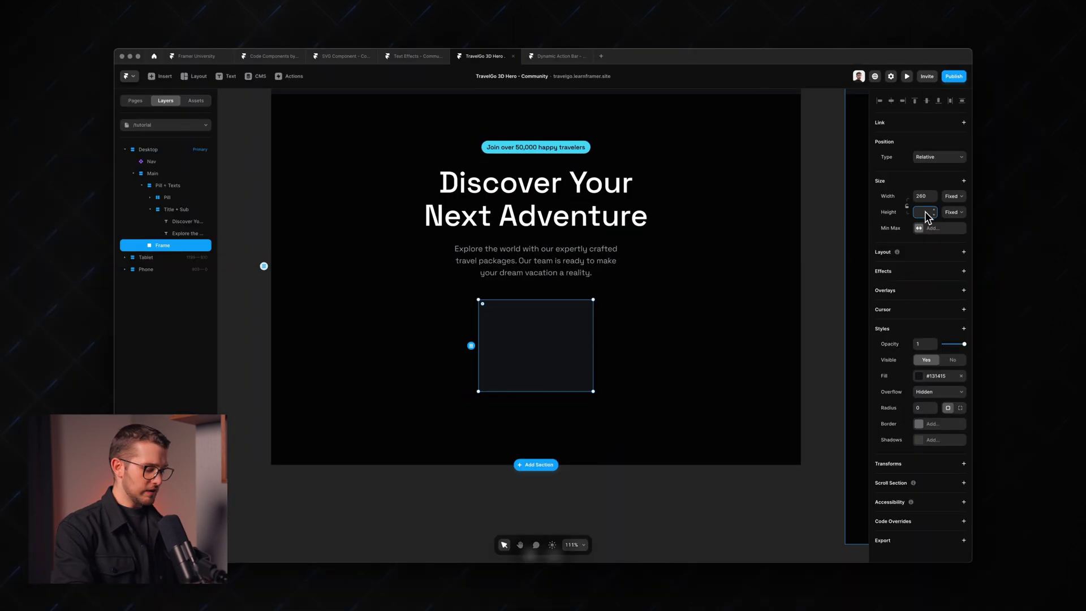
pyautogui.write('370')
pyautogui.press('Return')
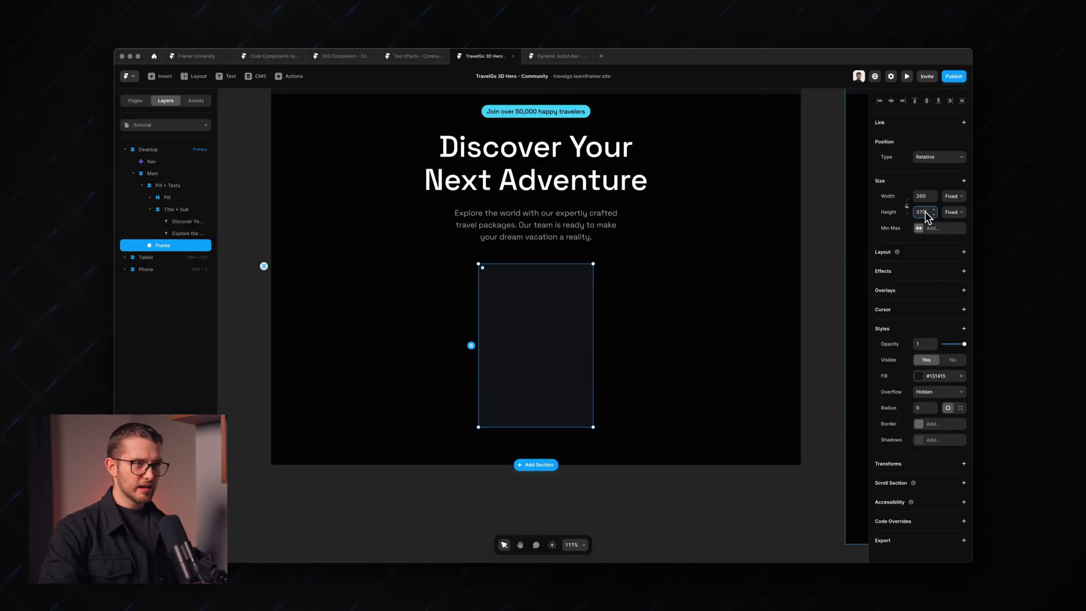
# - Set the frame's corner radius to 20 and its fill to the blue #325475
pyautogui.click(979, 396)
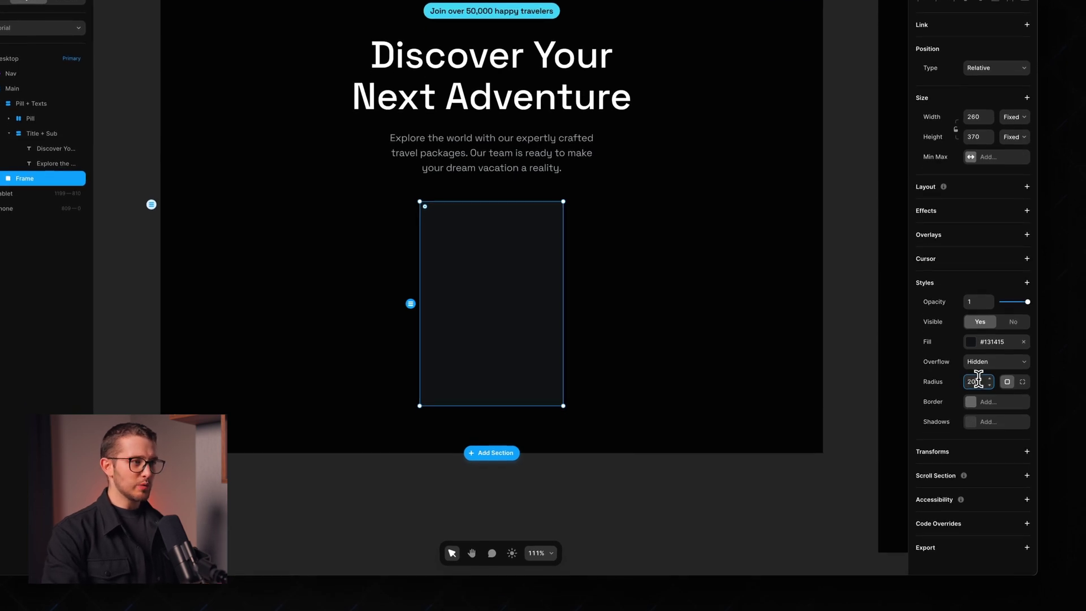
pyautogui.press('Return')
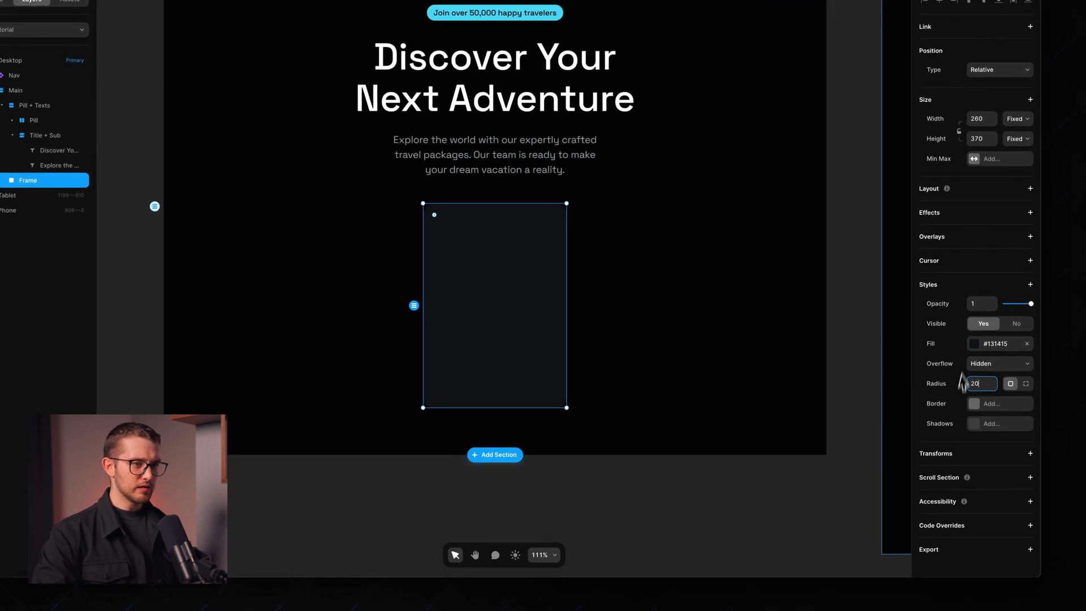
pyautogui.click(980, 342)
pyautogui.click(843, 357)
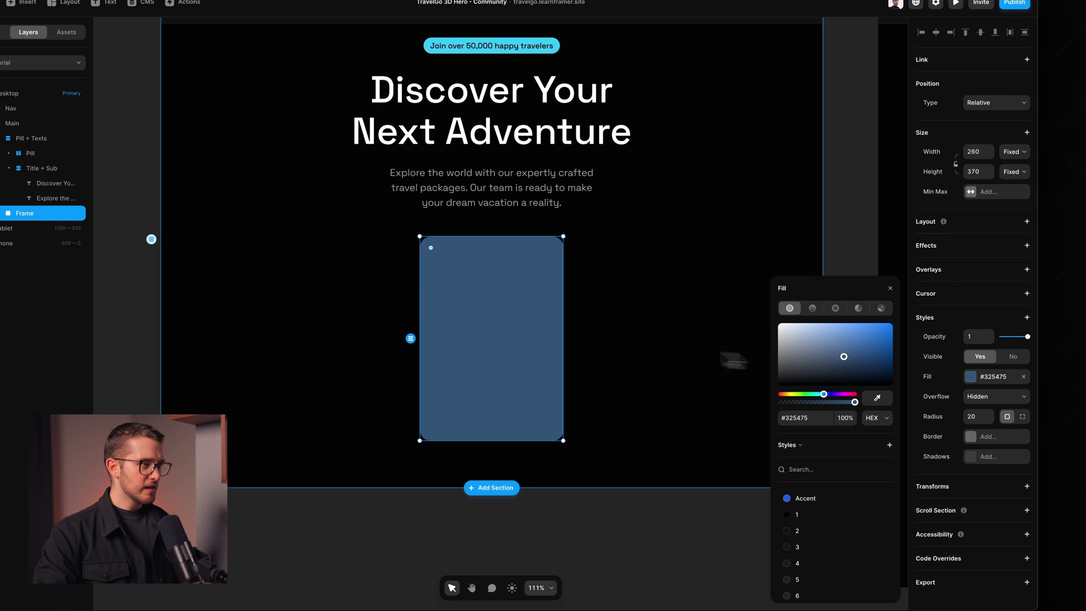
# - Change the frame's fill to an image, using 1.jpg from the 3D Drag Hero Carousel folder
pyautogui.scroll(-1, 666, 348)
pyautogui.scroll(3, 667, 348)
pyautogui.hscroll(-1, 678, 330)
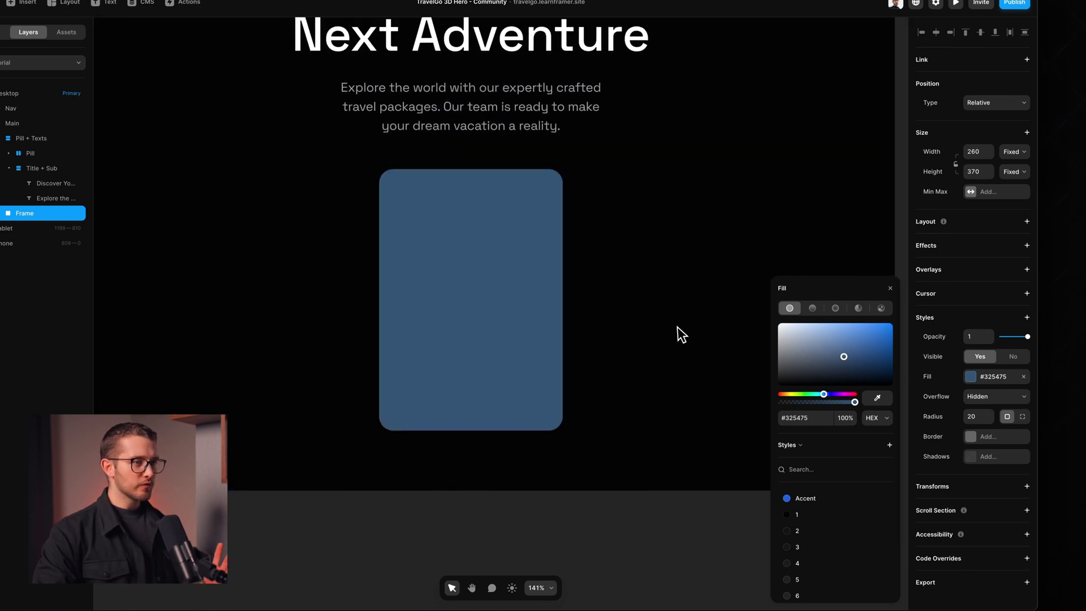
pyautogui.click(881, 308)
pyautogui.click(833, 444)
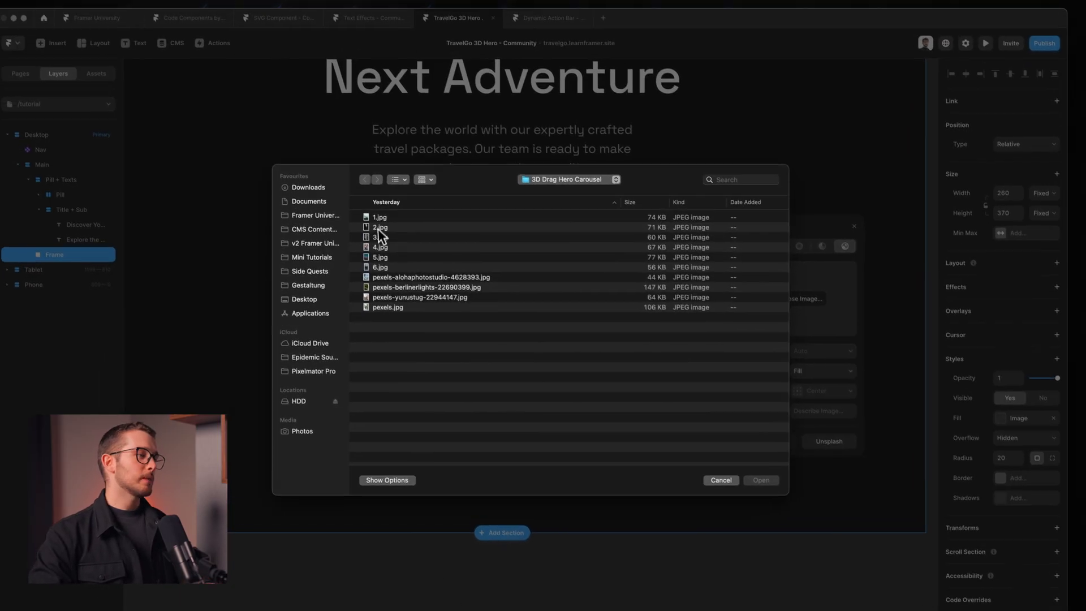
pyautogui.click(389, 218)
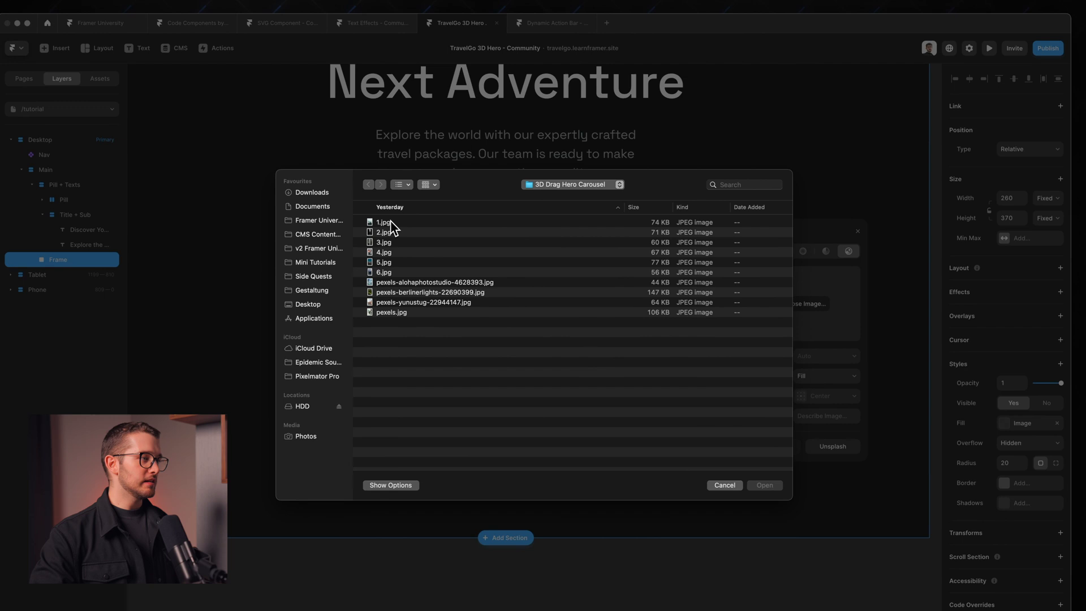
pyautogui.doubleClick(389, 218)
pyautogui.click(858, 231)
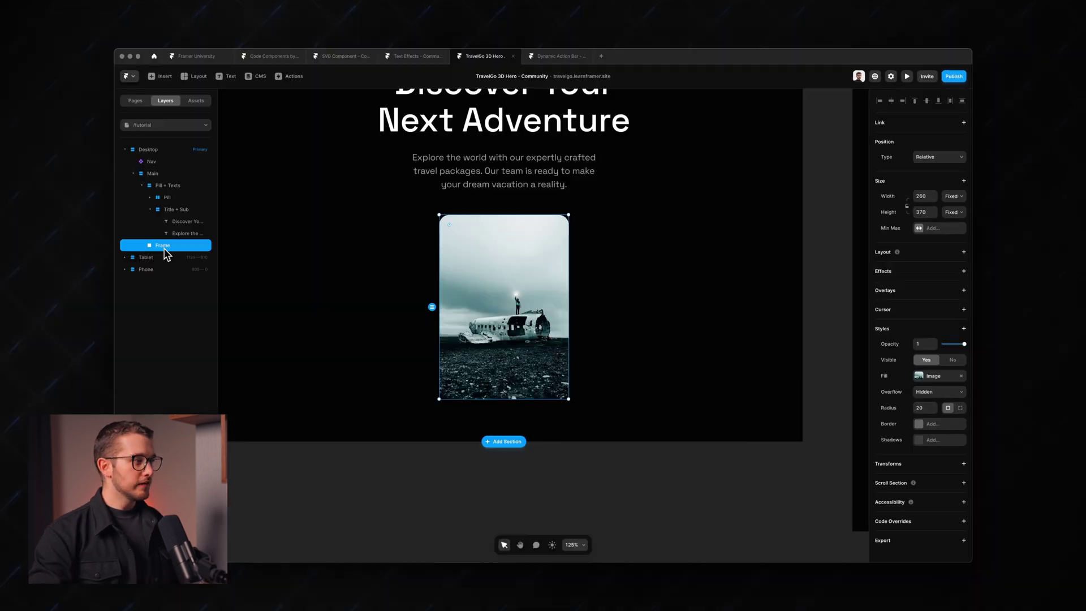
# - Rename the new frame's layer as Image
pyautogui.doubleClick(164, 248)
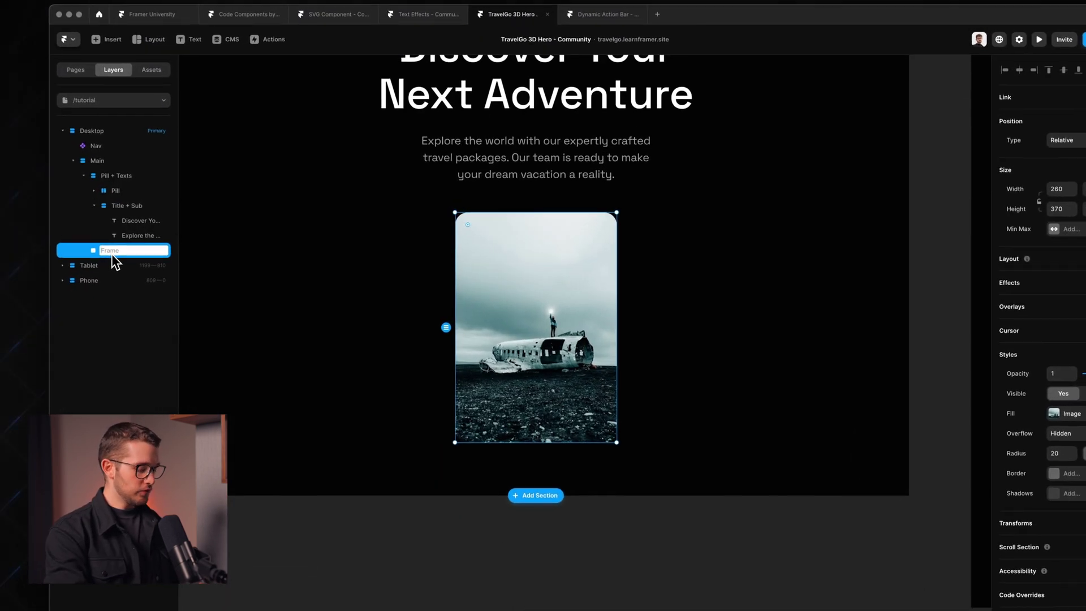
pyautogui.write('Image')
pyautogui.press('Return')
# - Wrap the Image layer in a stack and rename that stack as Arm
pyautogui.scroll(2, 386, 284)
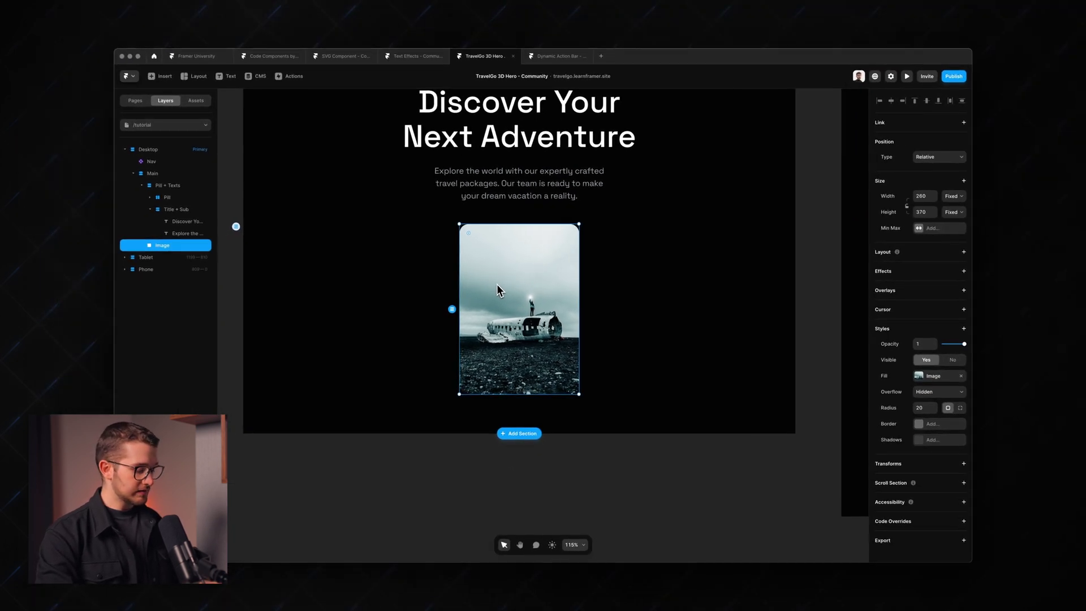
pyautogui.press('super+alt+Return')
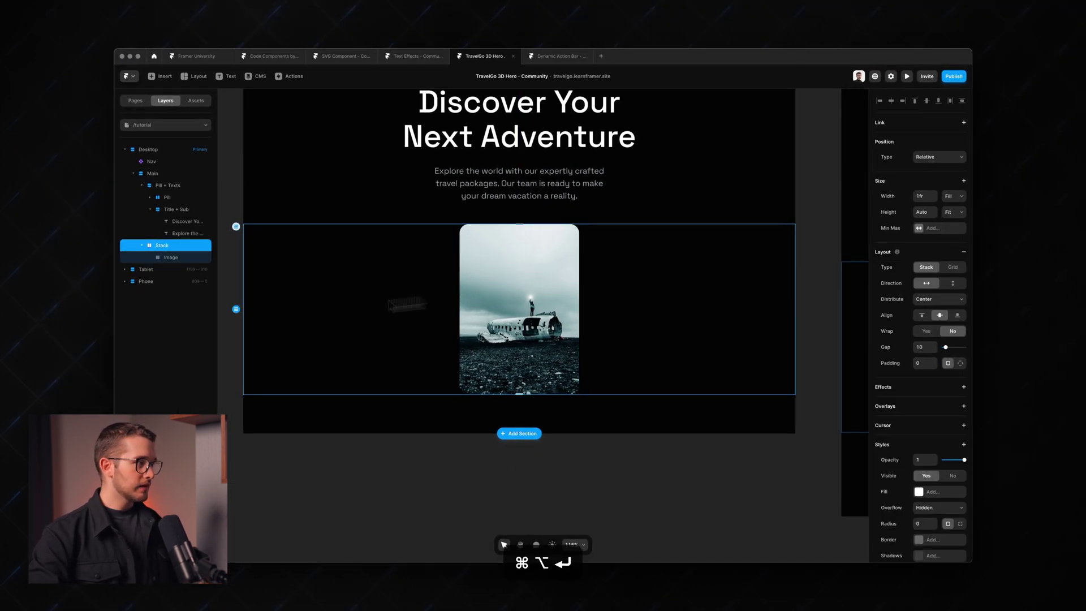
pyautogui.doubleClick(164, 245)
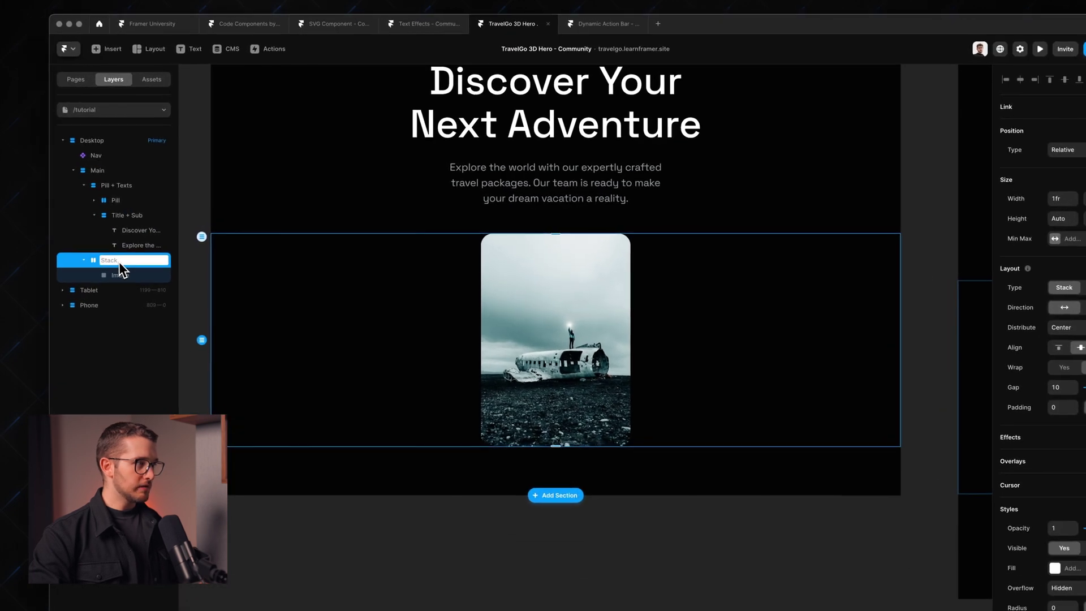
pyautogui.write('Arm')
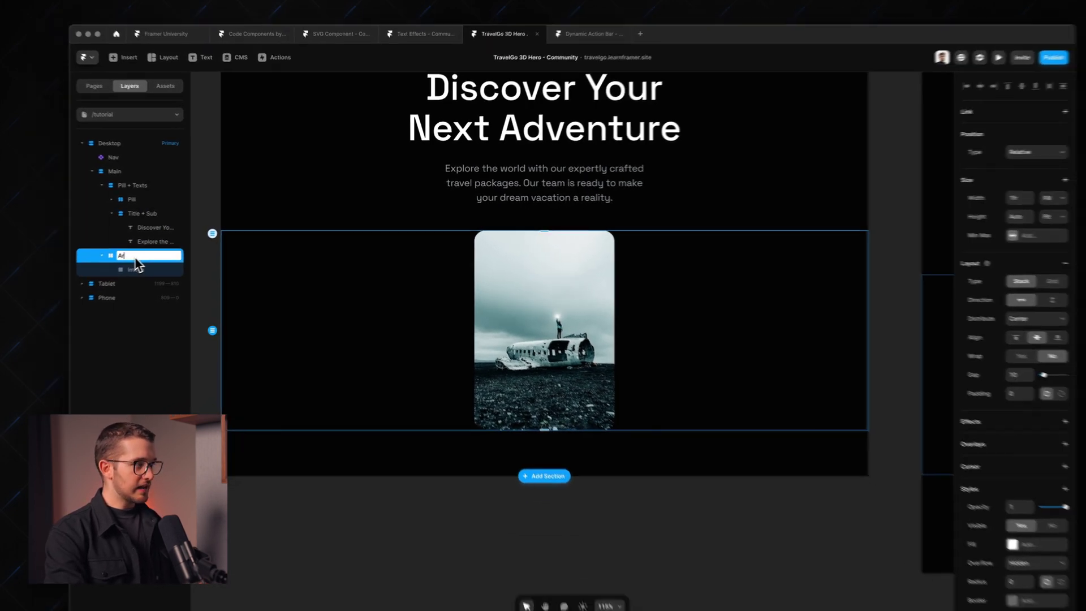
pyautogui.press('Return')
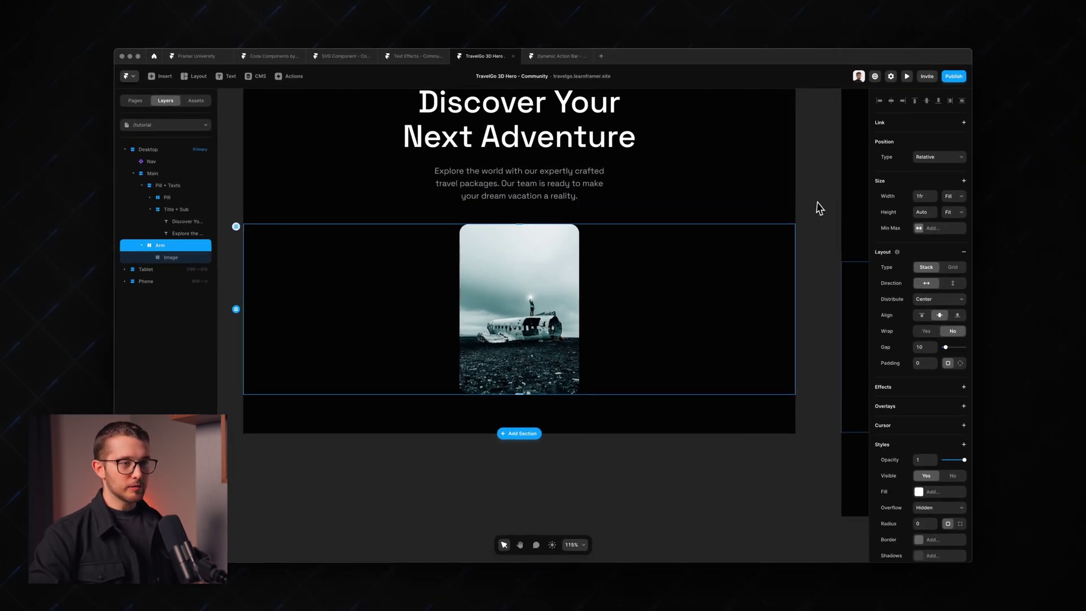
# - Give the Arm stack a fixed width of 1143 and set its distribution to End
pyautogui.click(959, 195)
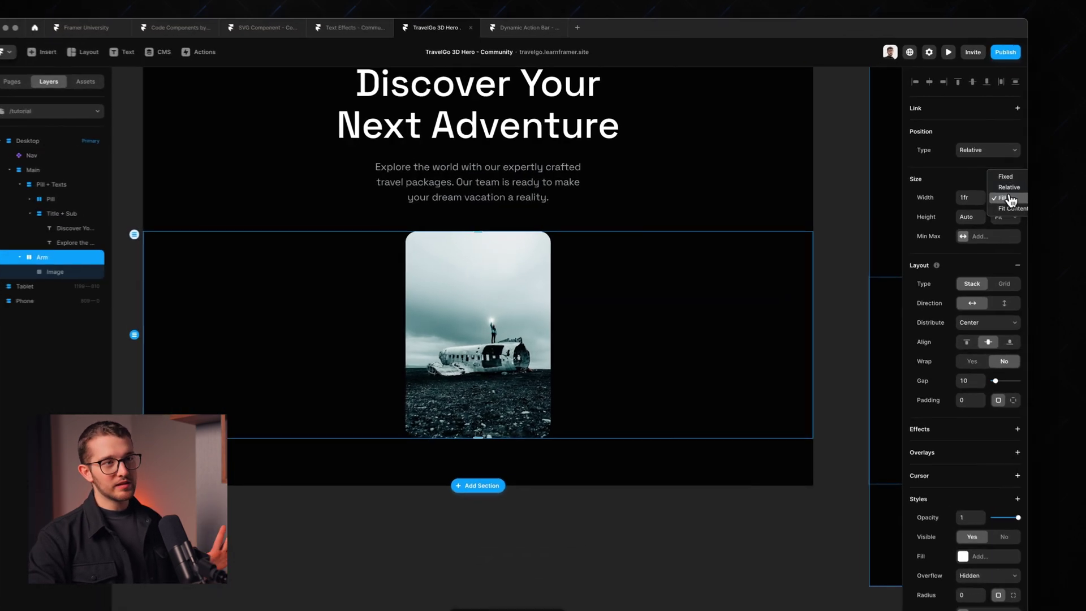
pyautogui.click(958, 181)
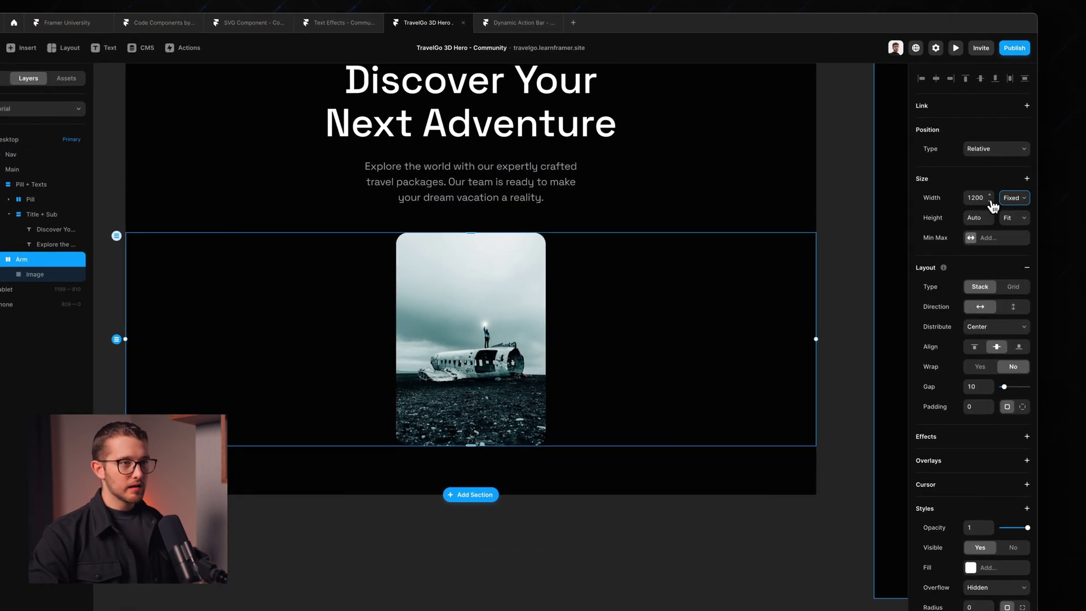
pyautogui.moveTo(989, 198); pyautogui.dragTo(989, 229)
pyautogui.click(496, 360)
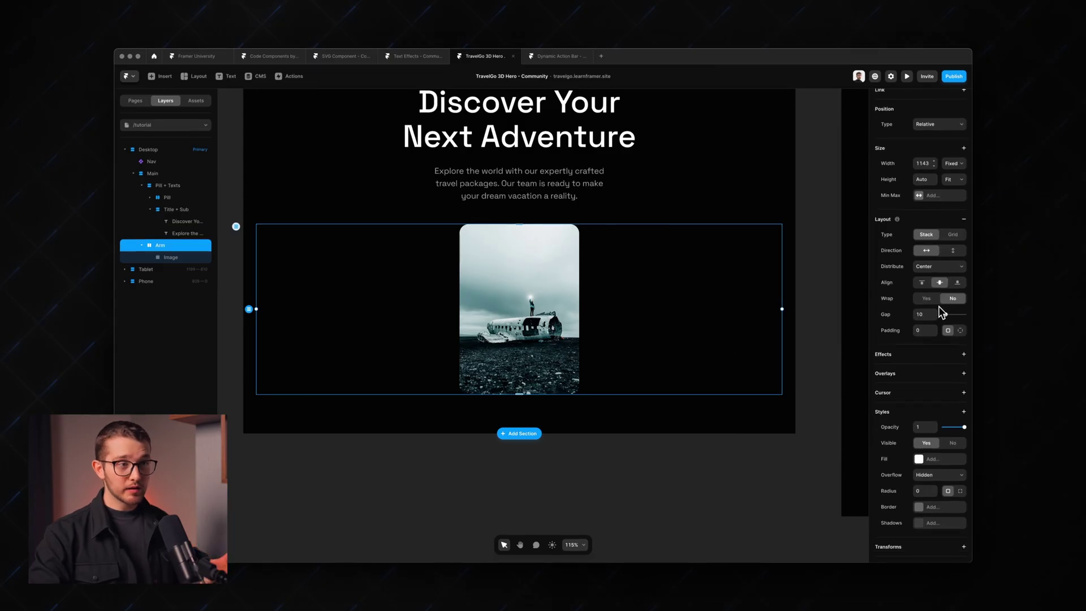
pyautogui.click(942, 299)
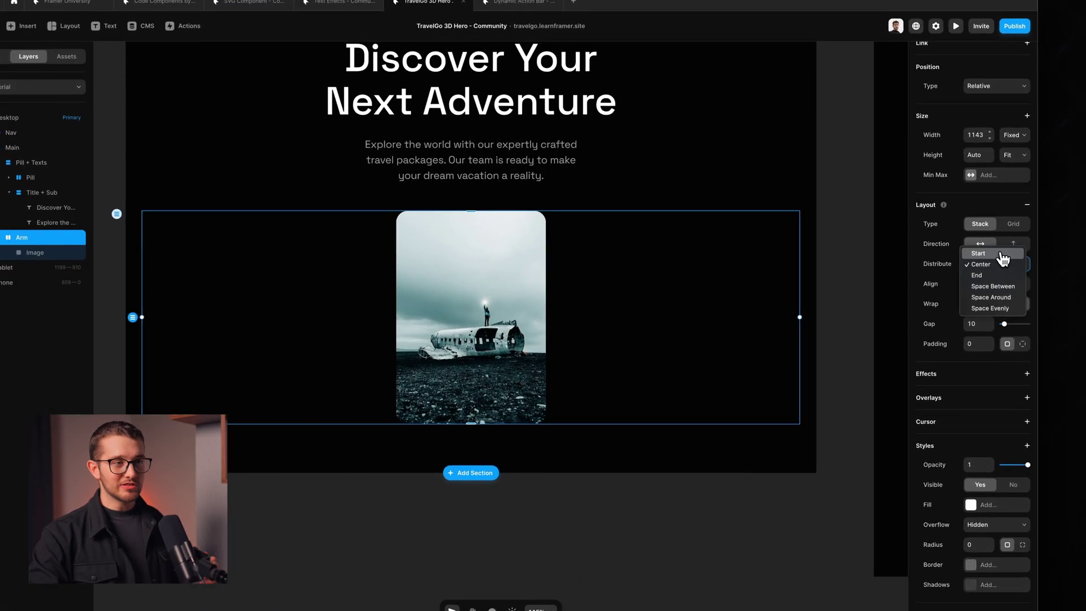
pyautogui.click(995, 277)
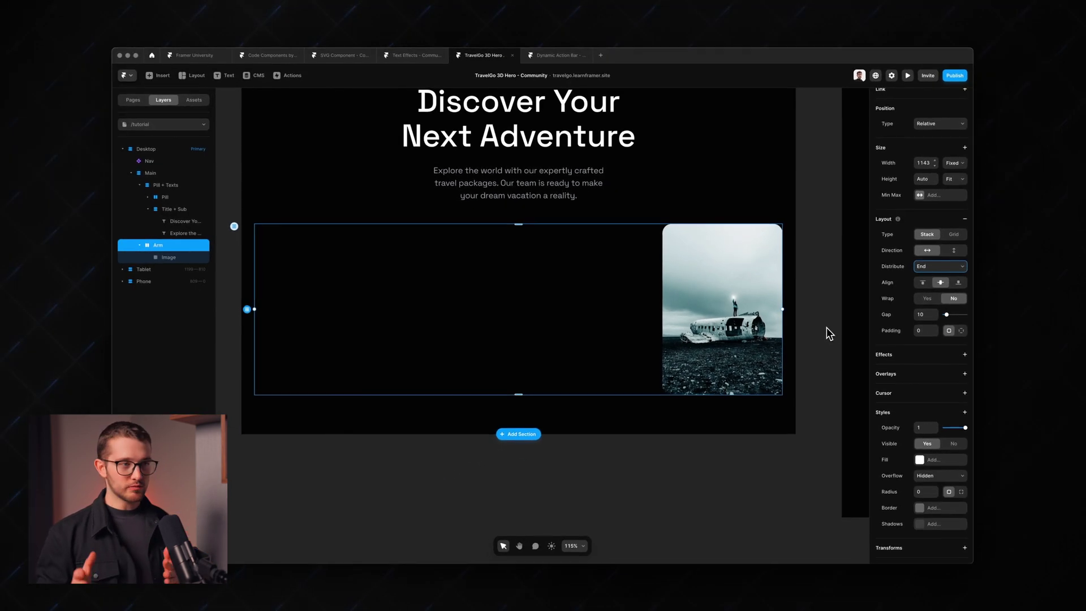
# - Add a Rotate transform to the Image layer inside Arm and switch it to 3D
pyautogui.click(743, 317)
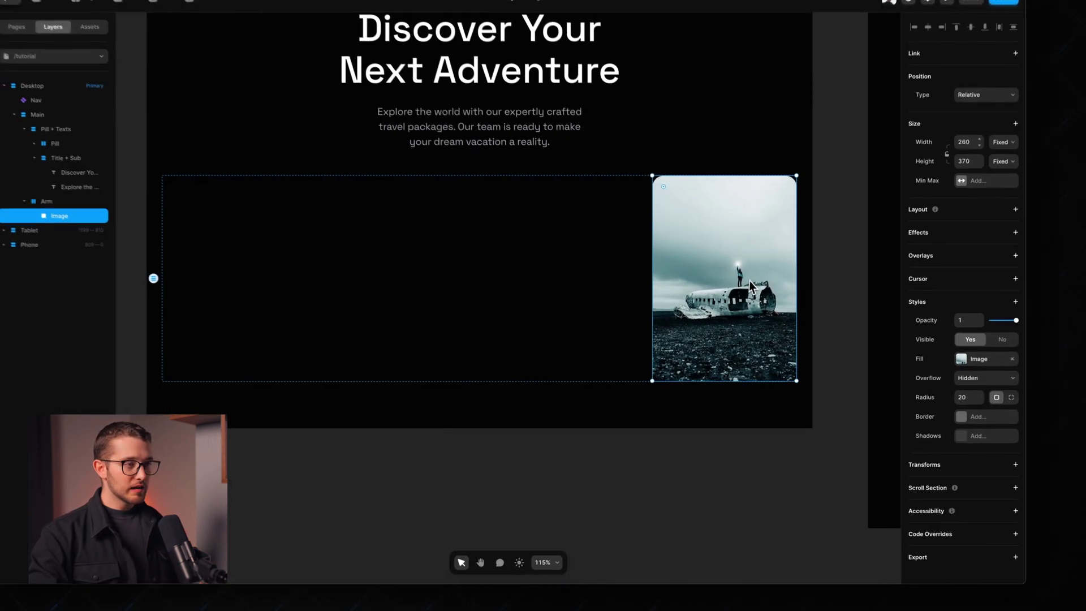
pyautogui.click(625, 297)
pyautogui.click(742, 301)
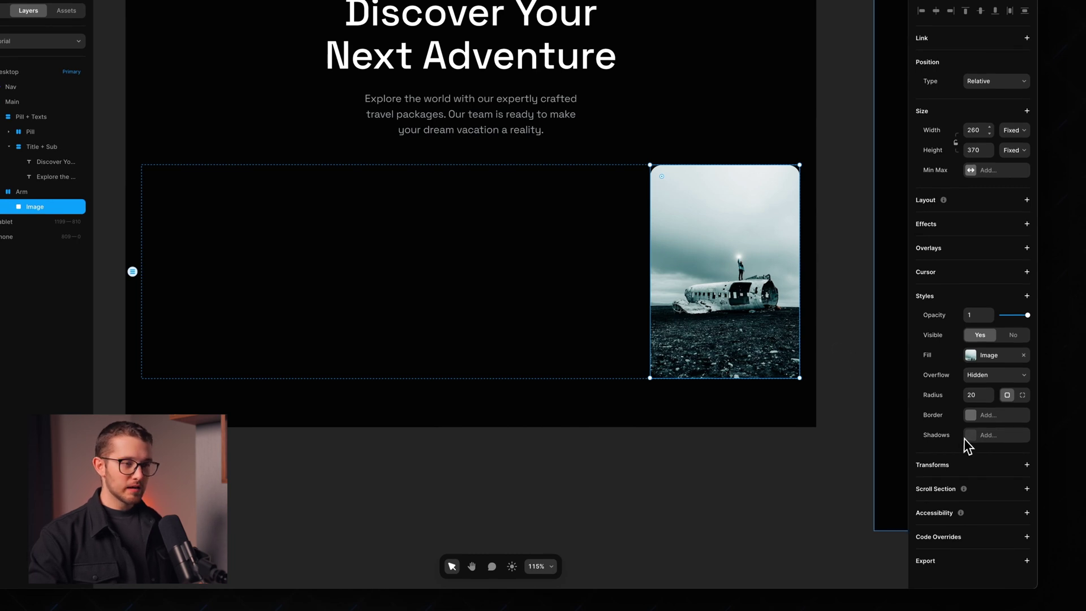
pyautogui.click(985, 464)
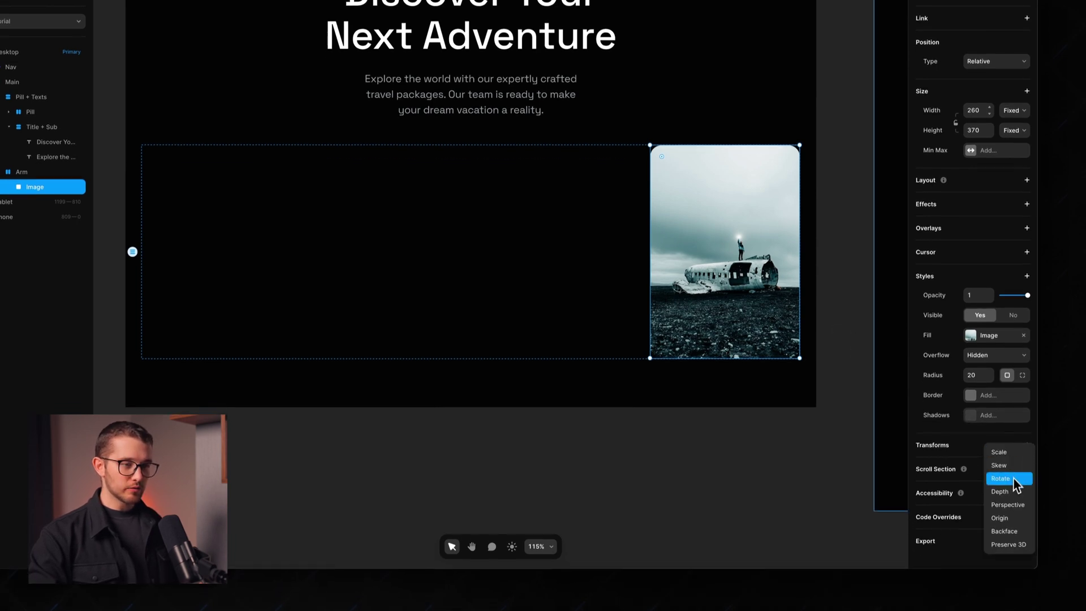
pyautogui.click(1012, 500)
pyautogui.click(1023, 458)
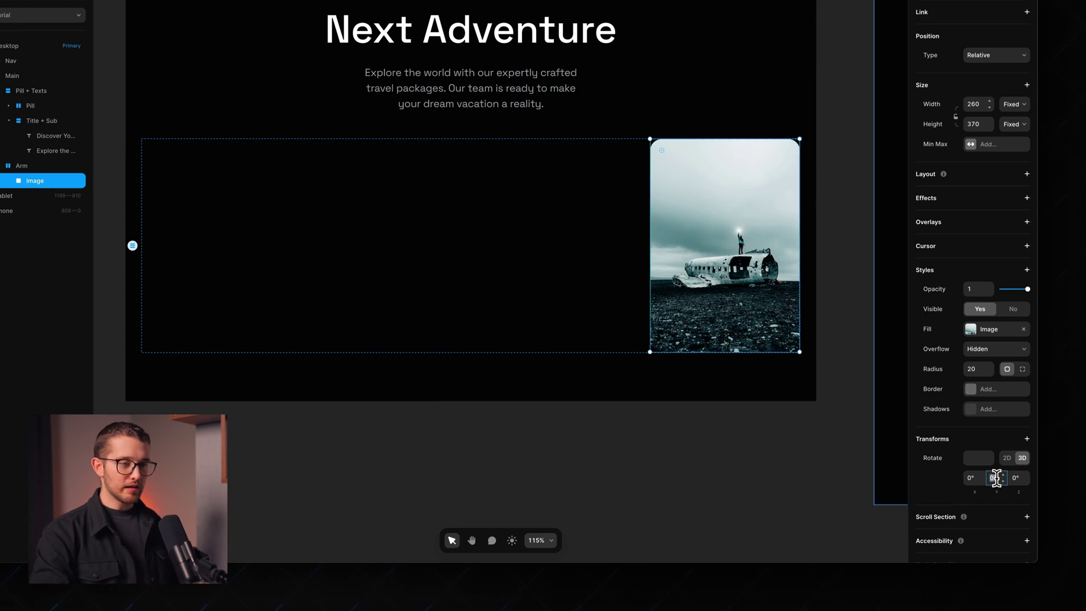
# - Try out different Y-axis rotation angles on the Image layer and reset the angle to 0°
pyautogui.hotkey('shift', 'Up')
pyautogui.hotkey('shift', 'Up')
pyautogui.hotkey('shift', 'Up')
pyautogui.hotkey('shift', 'Up')
pyautogui.hotkey('shift', 'Up')
pyautogui.hotkey('shift', 'Up')
pyautogui.hotkey('shift', 'Down')
pyautogui.hotkey('shift', 'Down')
pyautogui.hotkey('shift', 'Down')
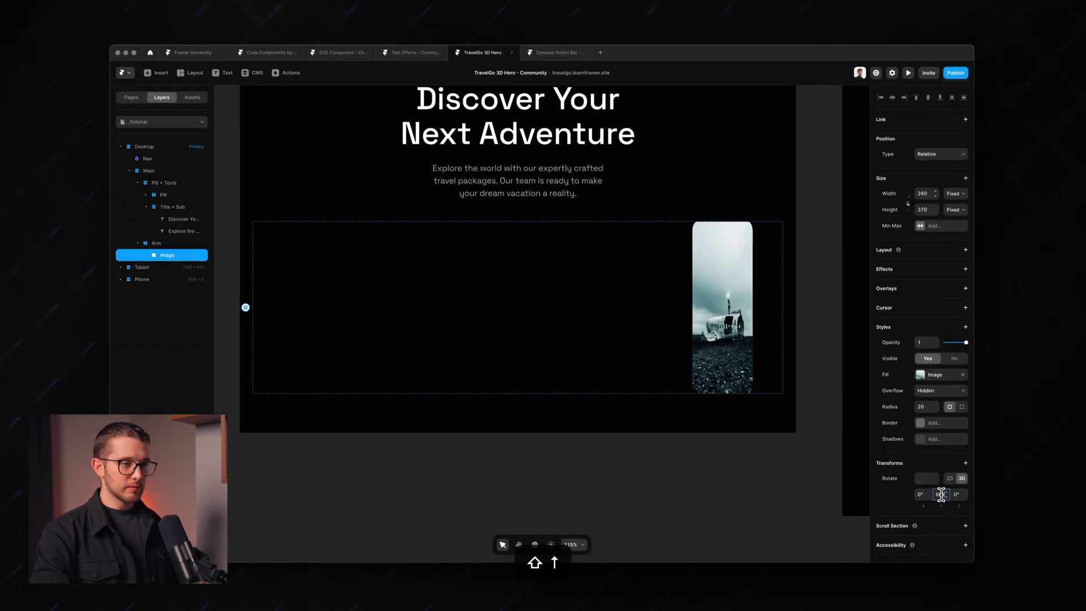
pyautogui.hotkey('shift', 'Down')
pyautogui.hotkey('shift', 'Down')
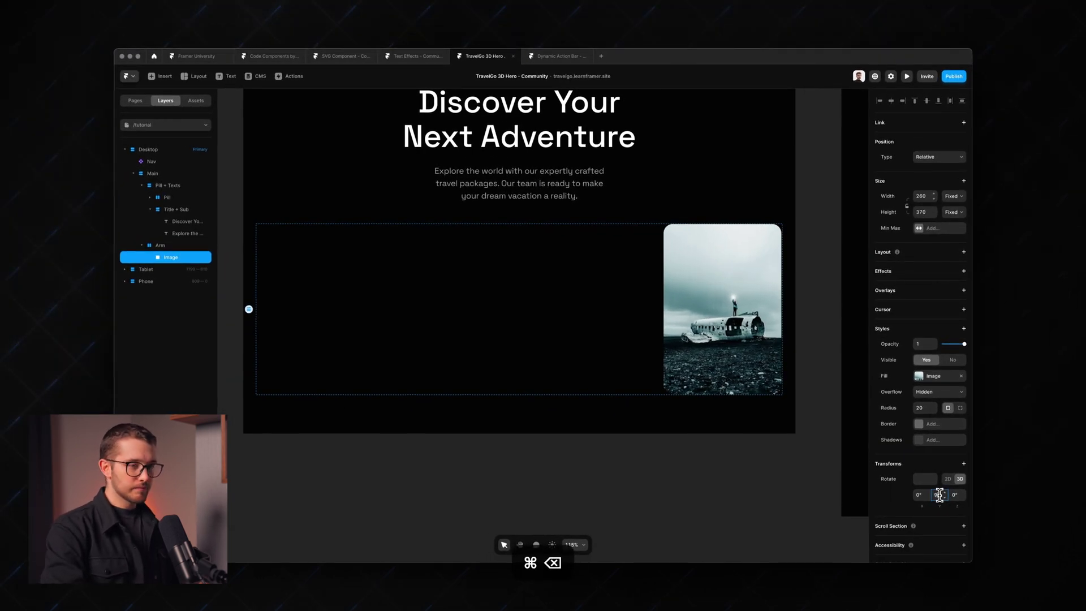
pyautogui.write('0')
# - Set the Image layer's Y-axis rotation to 90°
pyautogui.moveTo(944, 497); pyautogui.dragTo(944, 504)
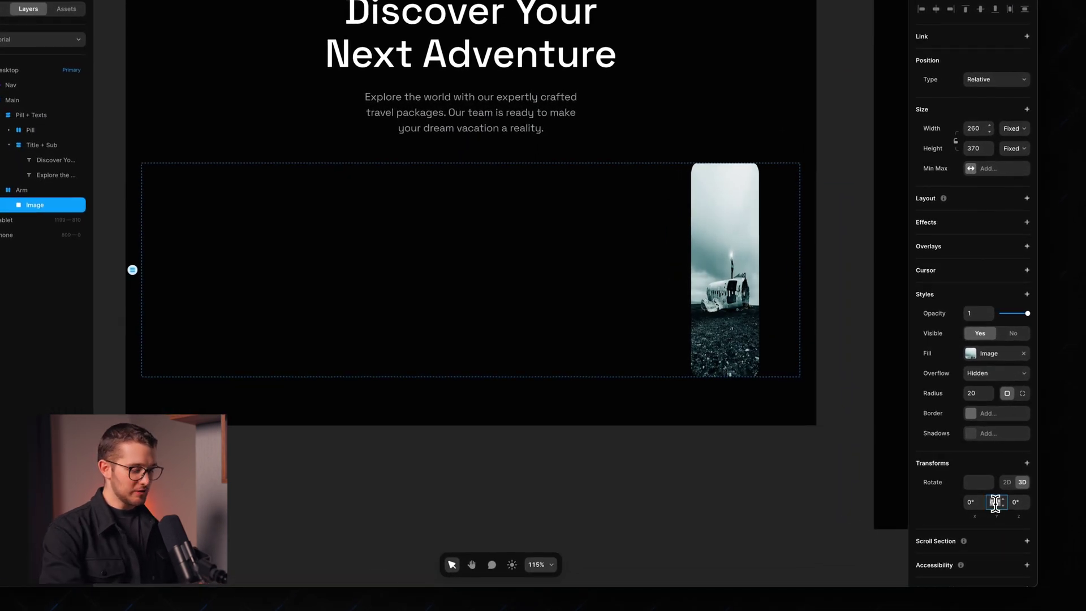
pyautogui.press('Return')
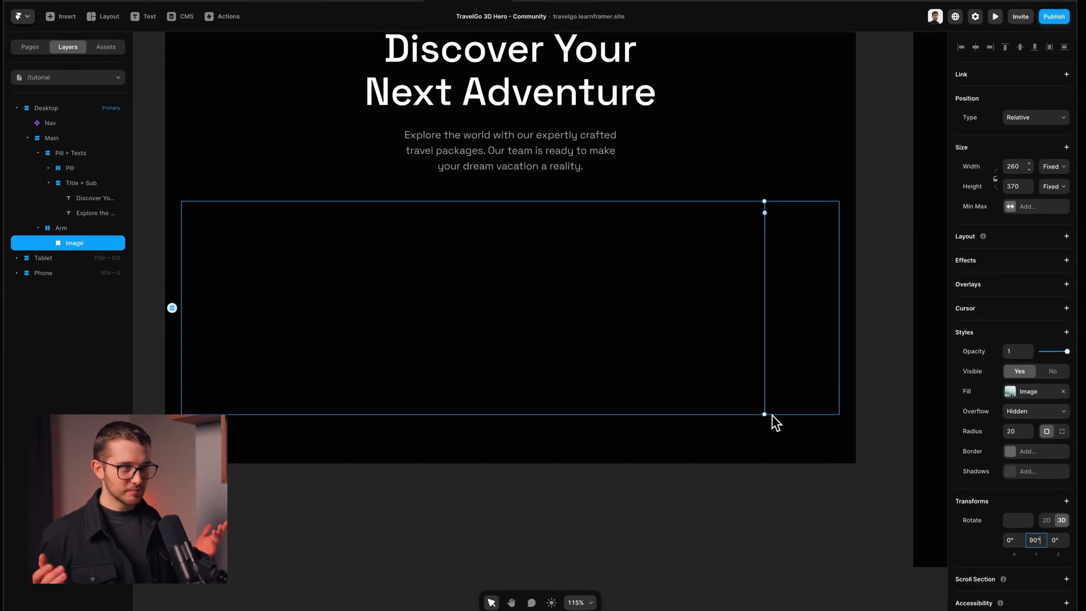
# - Add a 3D Rotate transform to the Arm stack and tilt it to -34° on the Y axis
pyautogui.click(695, 258)
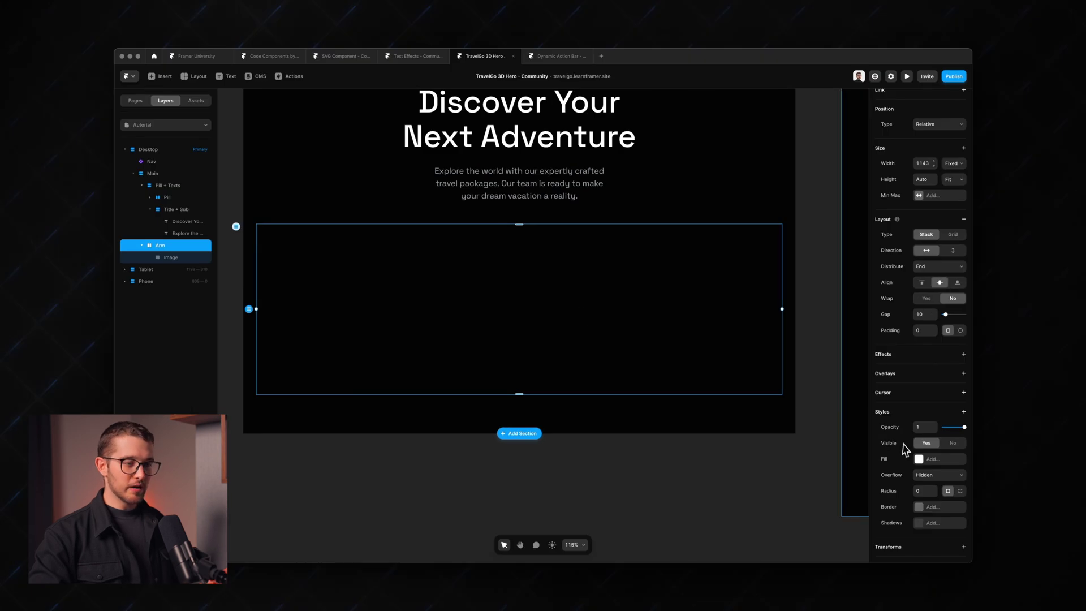
pyautogui.scroll(-3, 907, 449)
pyautogui.click(963, 470)
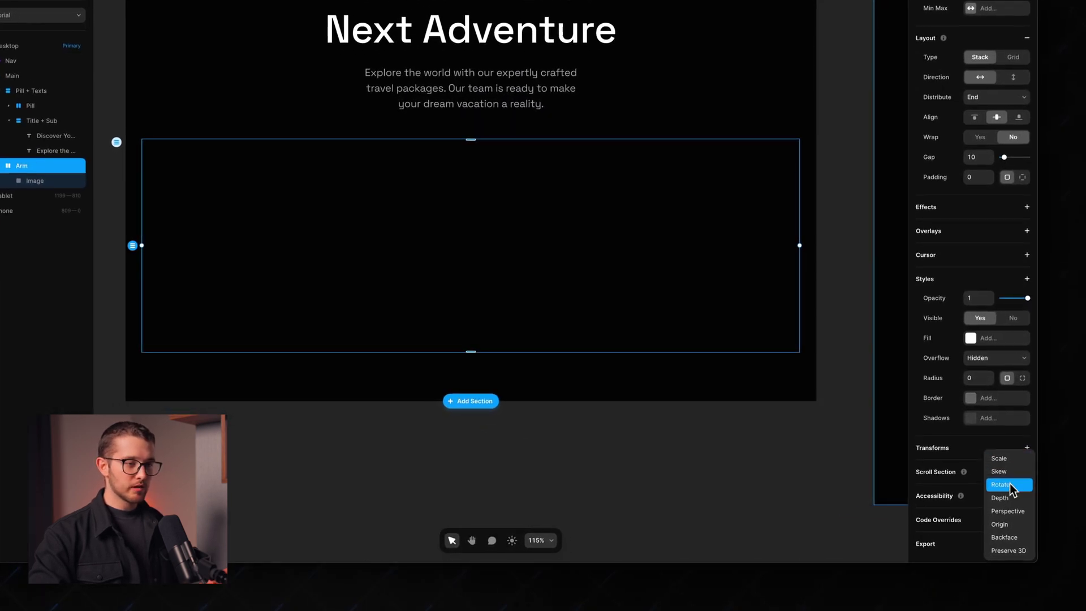
pyautogui.click(1010, 486)
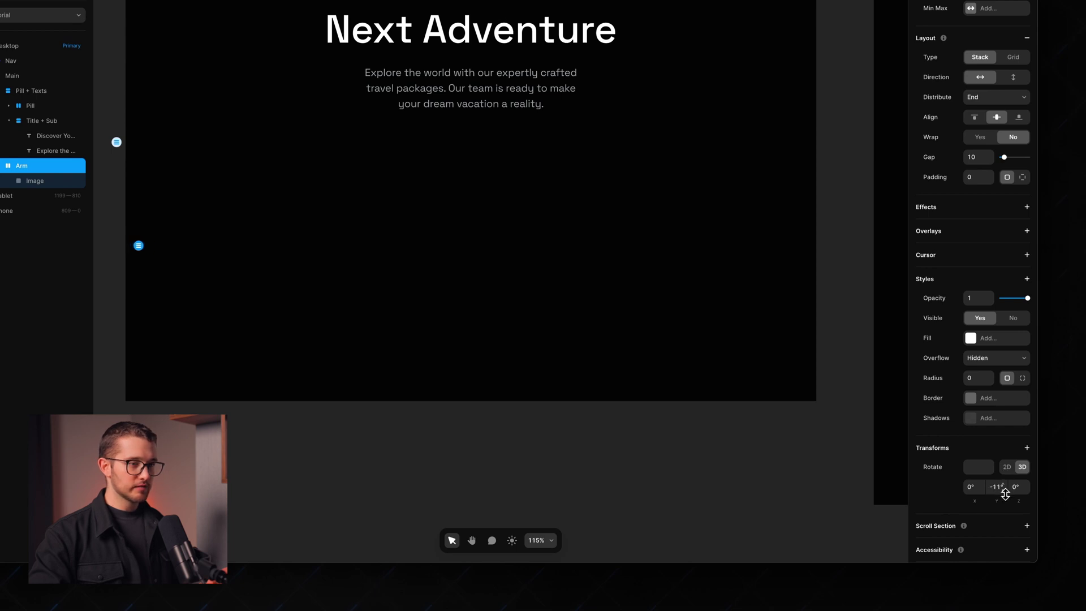
pyautogui.moveTo(1005, 503); pyautogui.dragTo(1005, 507)
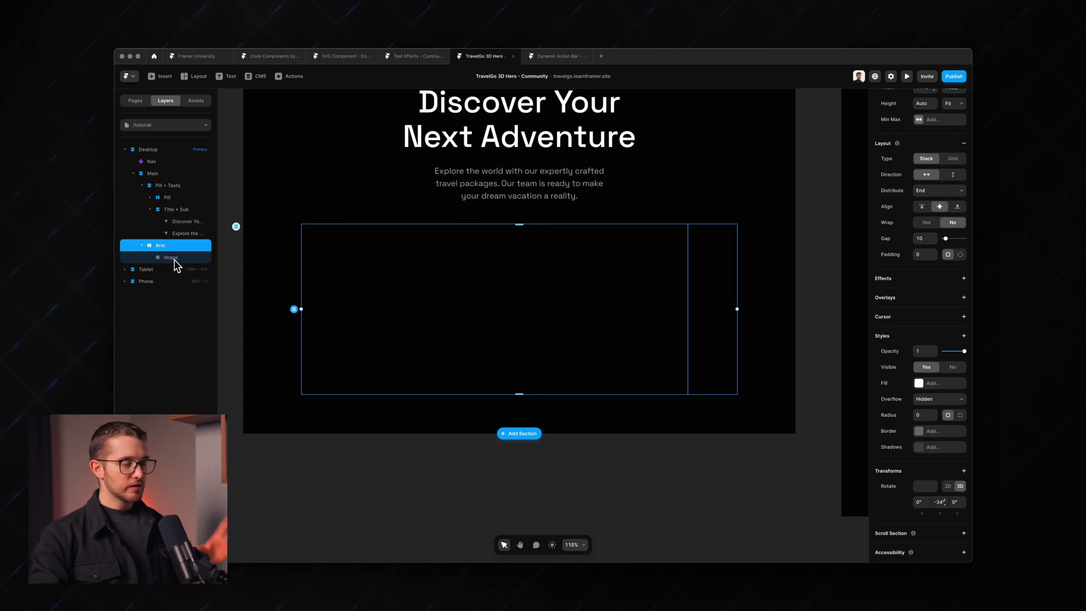
# - Add Preserve 3D and Perspective transforms to the Arm stack and set the perspective to 800
pyautogui.click(964, 471)
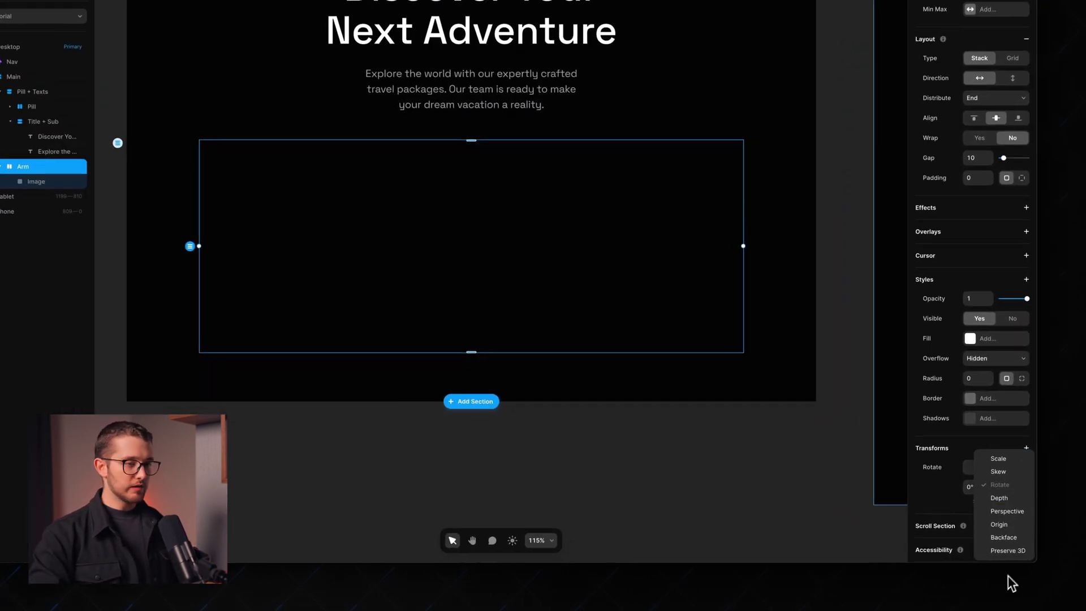
pyautogui.click(1015, 552)
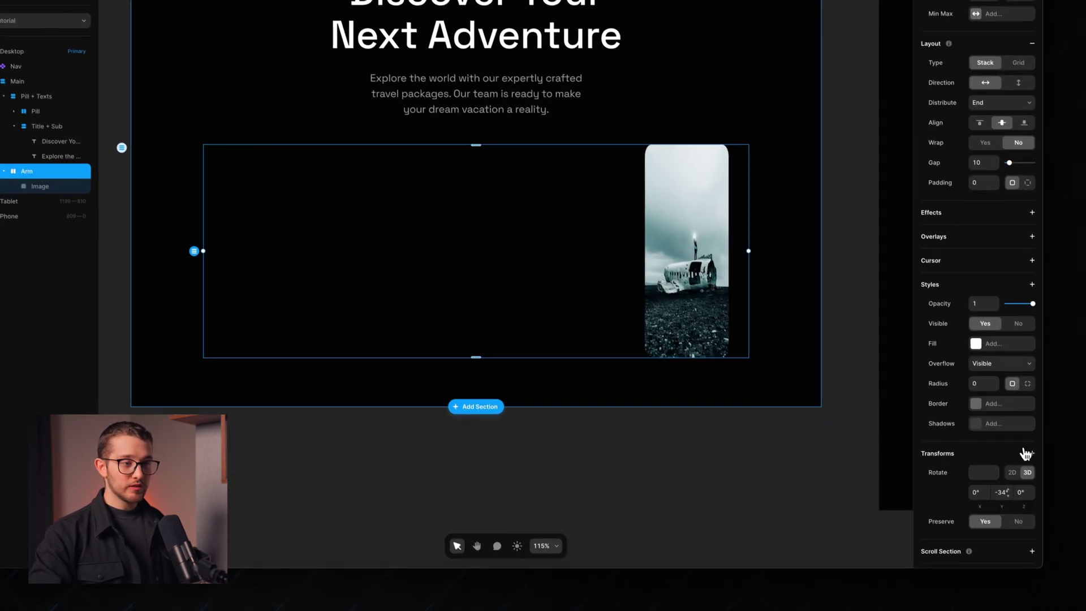
pyautogui.click(1076, 500)
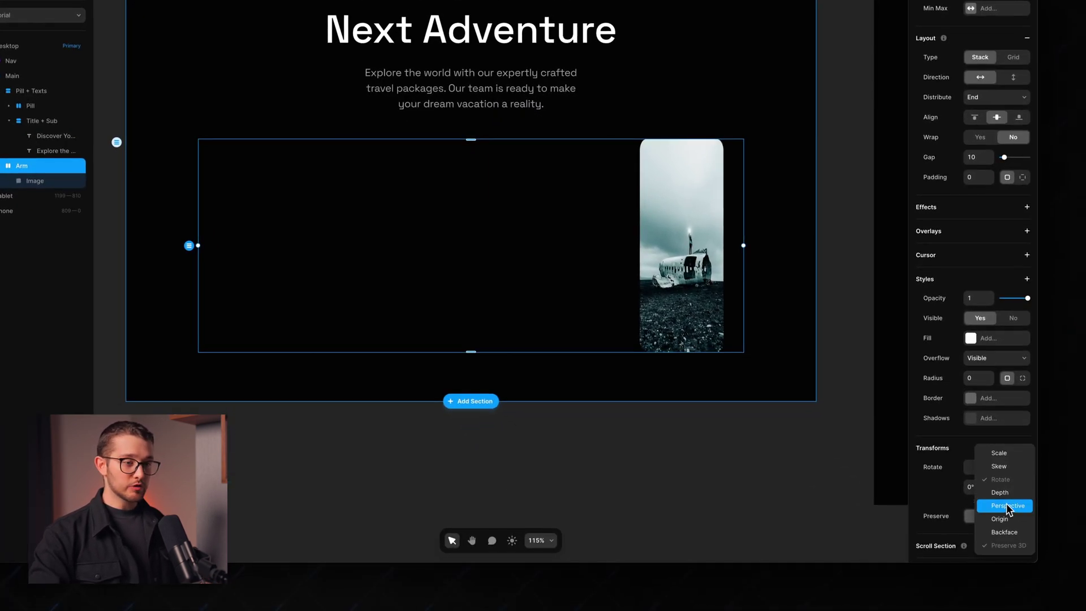
pyautogui.click(1056, 556)
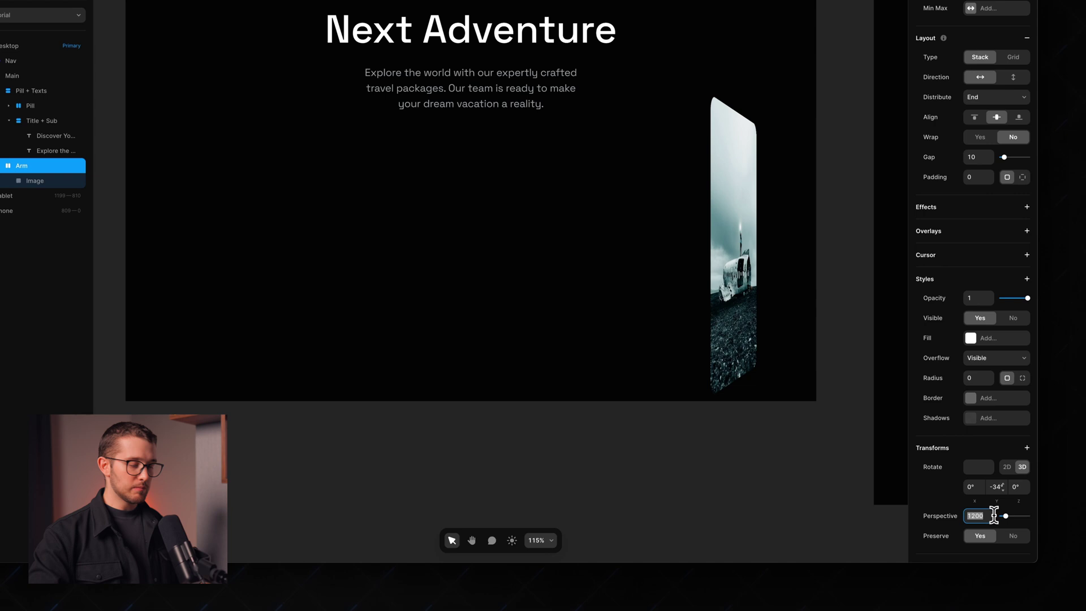
pyautogui.click(994, 515)
pyautogui.write('800')
pyautogui.press('Return')
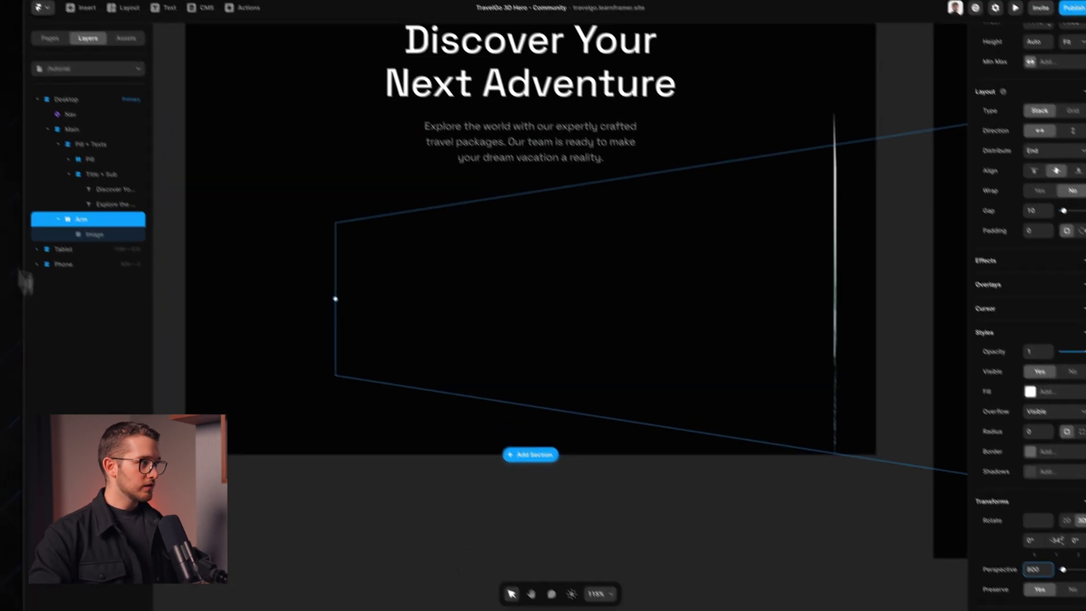
# - Try out positive and negative Y-axis rotation angles on the Arm stack to preview the perspective effect
pyautogui.click(27, 166)
pyautogui.moveTo(1078, 562); pyautogui.dragTo(1085, 566)
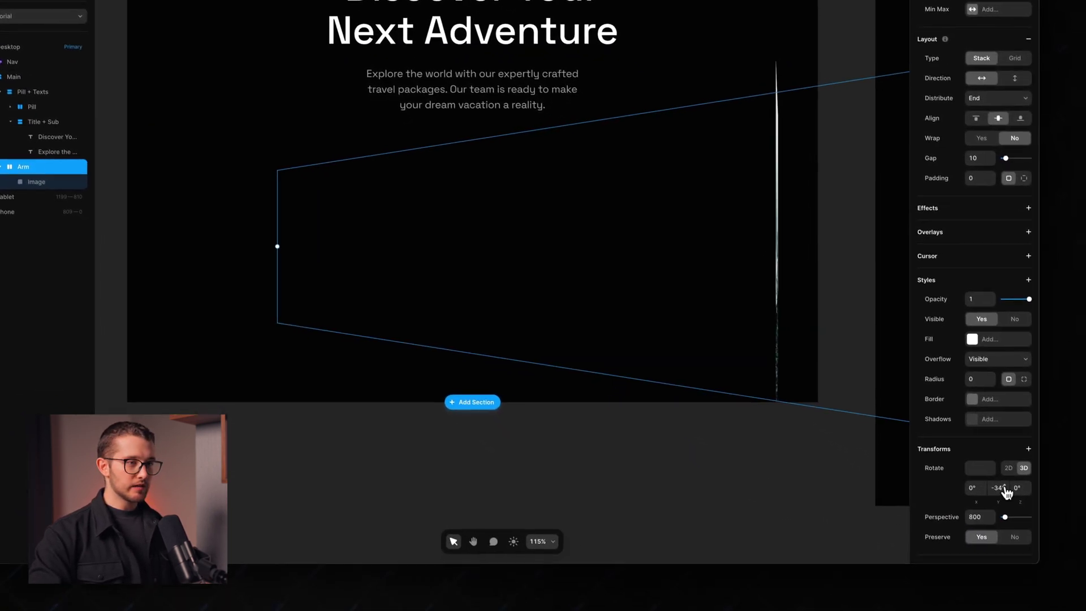
pyautogui.moveTo(1005, 492); pyautogui.dragTo(949, 500)
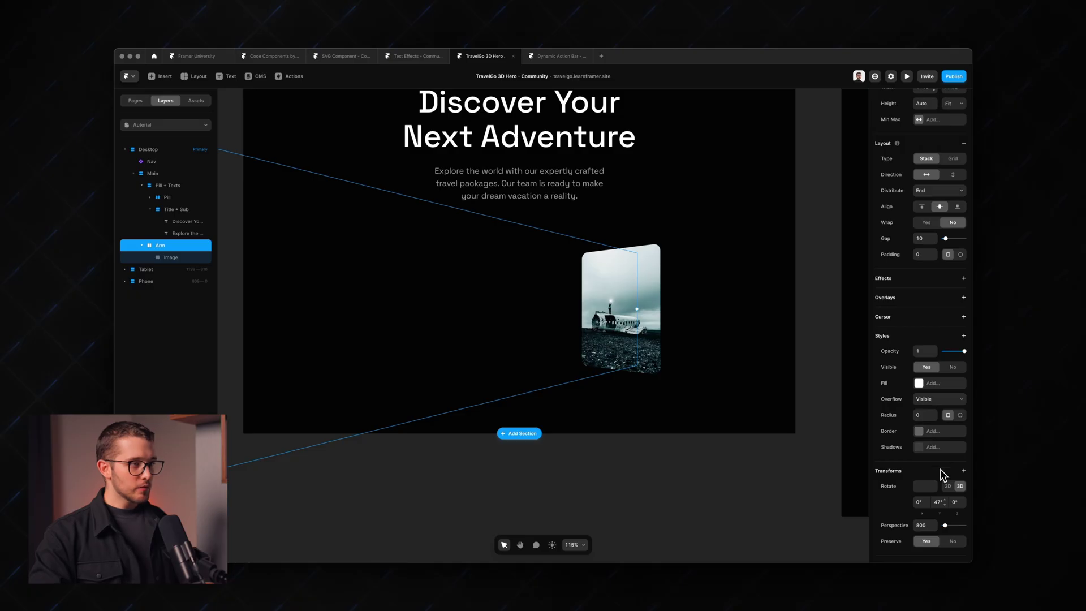
pyautogui.moveTo(944, 503); pyautogui.dragTo(995, 549)
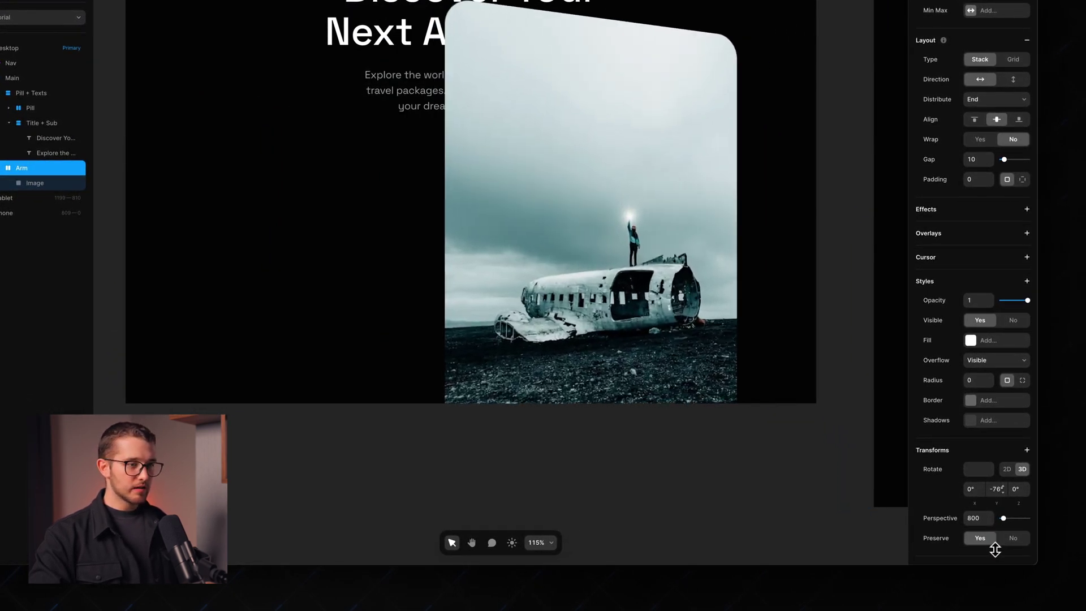
pyautogui.moveTo(1005, 508); pyautogui.dragTo(1003, 437)
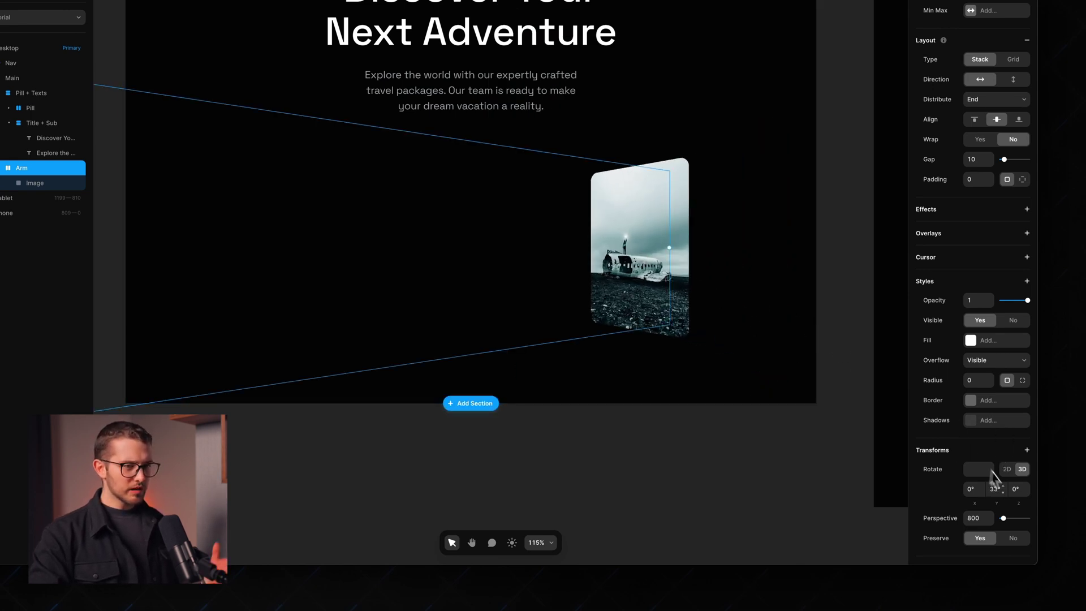
pyautogui.moveTo(1005, 493); pyautogui.dragTo(992, 536)
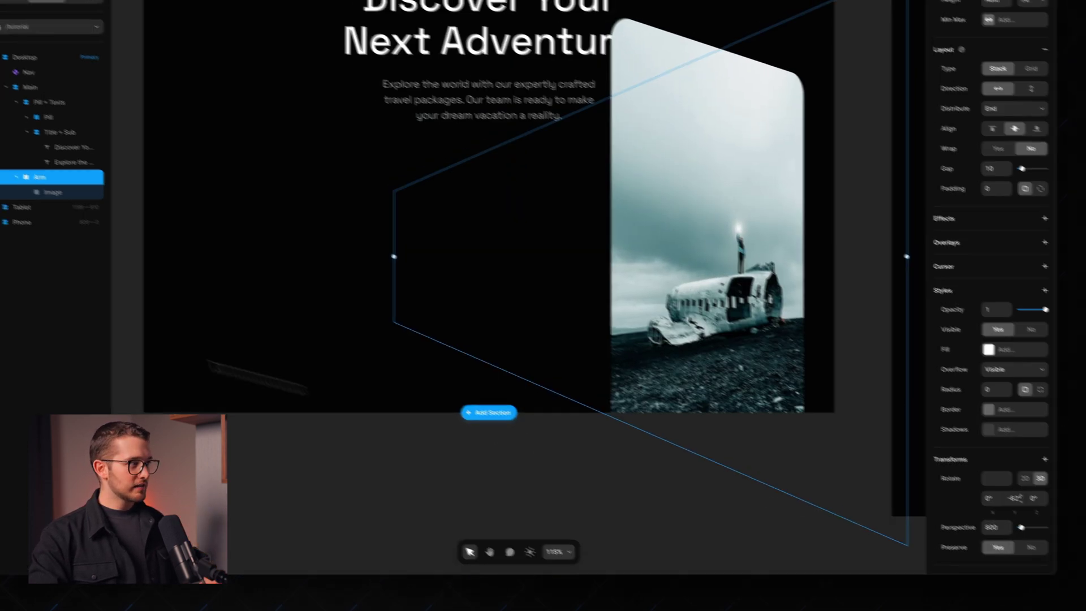
# - Add a Backface transform to the Image layer with the backface set to Hidden
pyautogui.click(35, 182)
pyautogui.click(1045, 450)
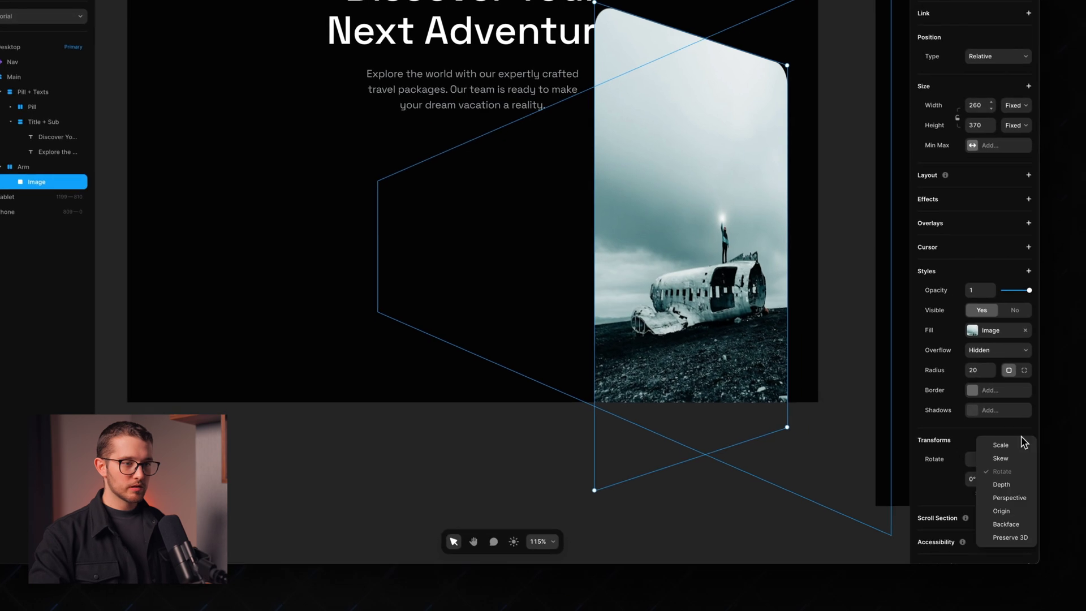
pyautogui.click(1015, 523)
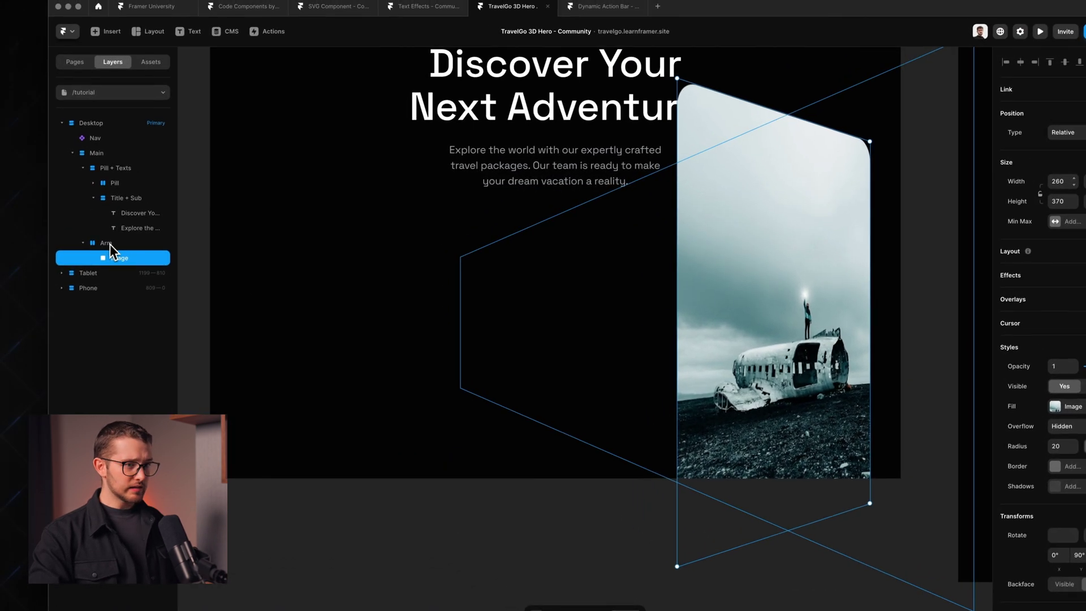
# - Test the image's hidden backface by varying the Arm stack's Y-axis rotation, ending at -62°
pyautogui.click(110, 244)
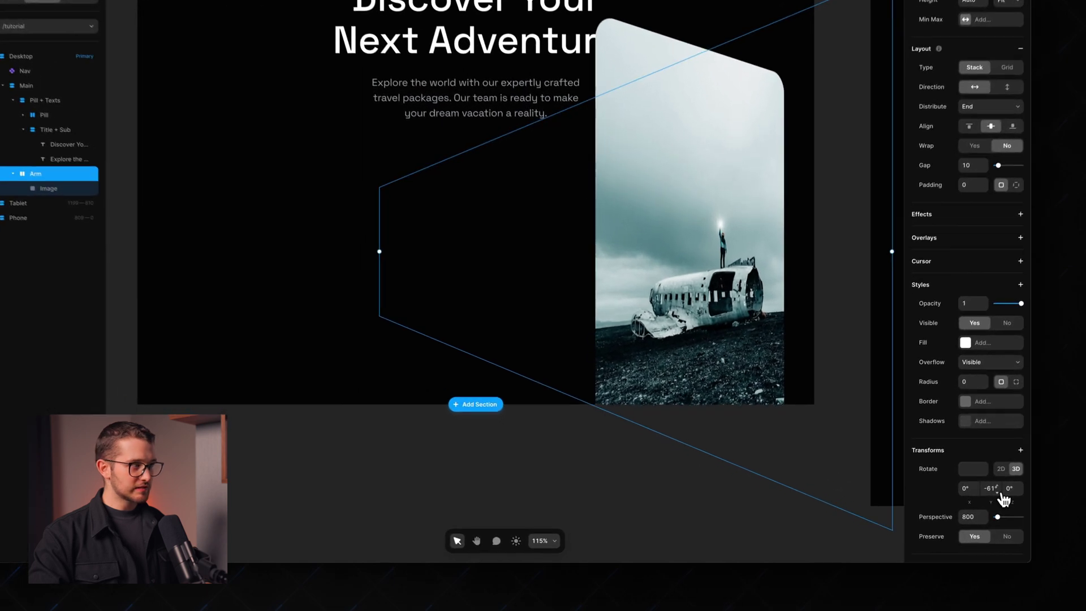
pyautogui.moveTo(946, 506); pyautogui.dragTo(946, 493)
pyautogui.moveTo(1005, 477); pyautogui.dragTo(1005, 466)
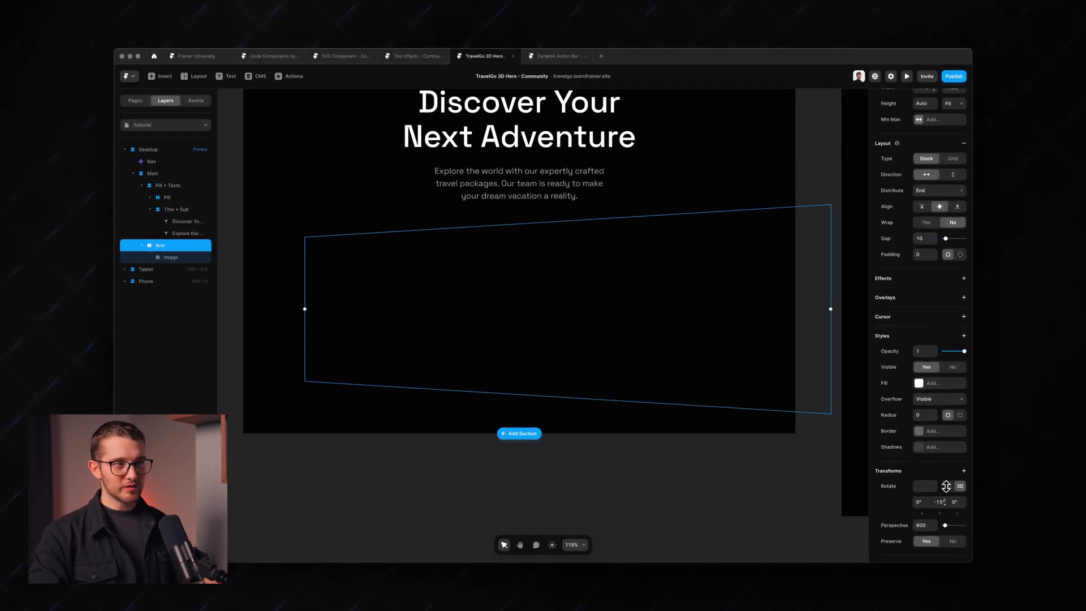
pyautogui.moveTo(946, 486); pyautogui.dragTo(946, 505)
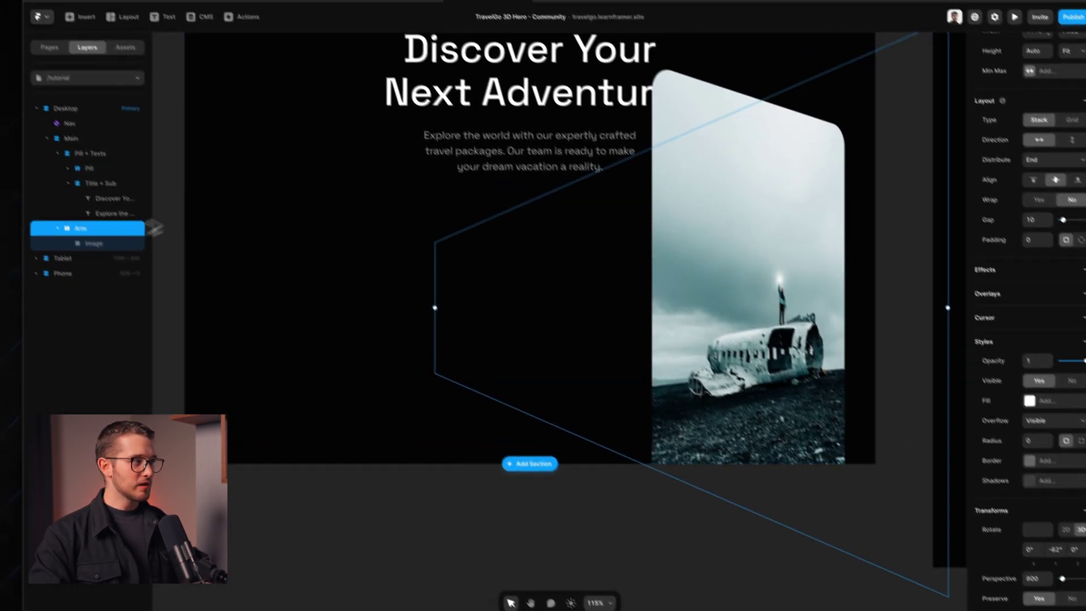
# - Set the Image layer's Y-axis rotation to -90°
pyautogui.click(48, 181)
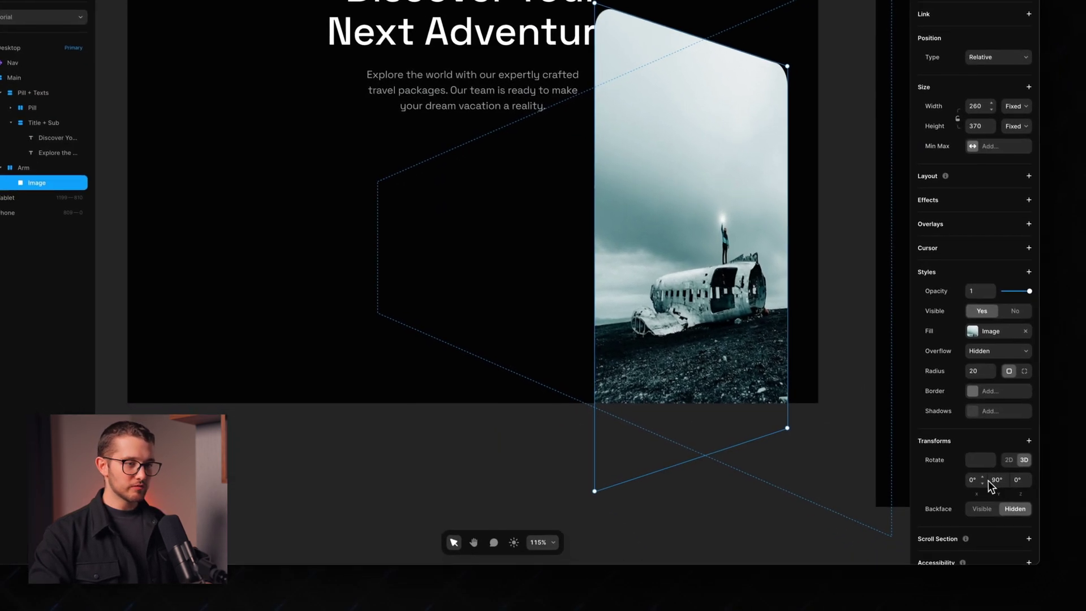
pyautogui.click(992, 480)
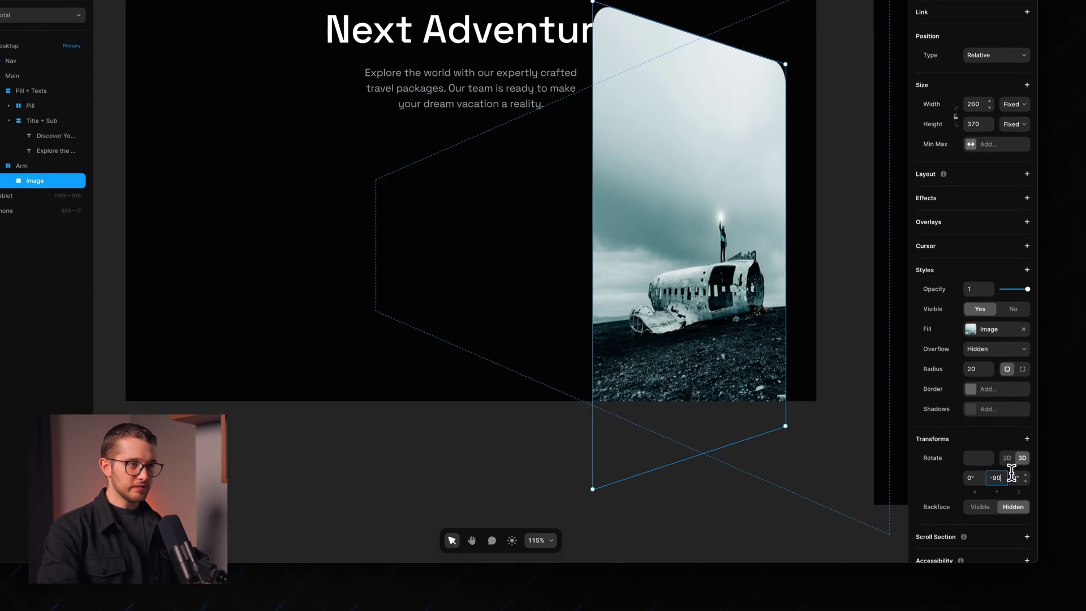
pyautogui.press('Return')
# - Try several Y-axis rotations on the Arm stack, including 0°, and set the angle to 90°
pyautogui.click(33, 165)
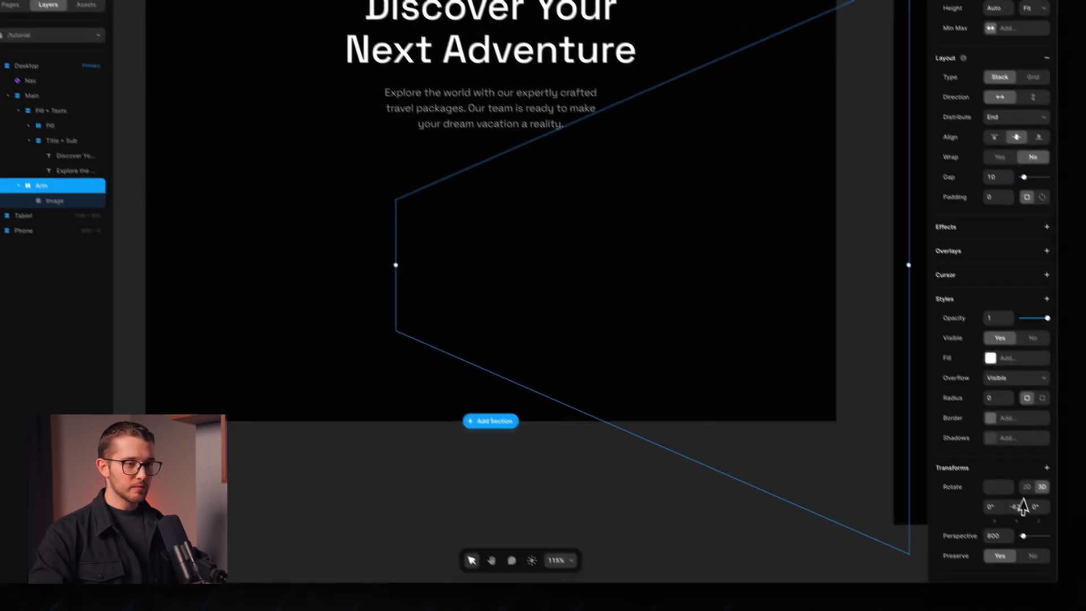
pyautogui.moveTo(1022, 505); pyautogui.dragTo(1027, 396)
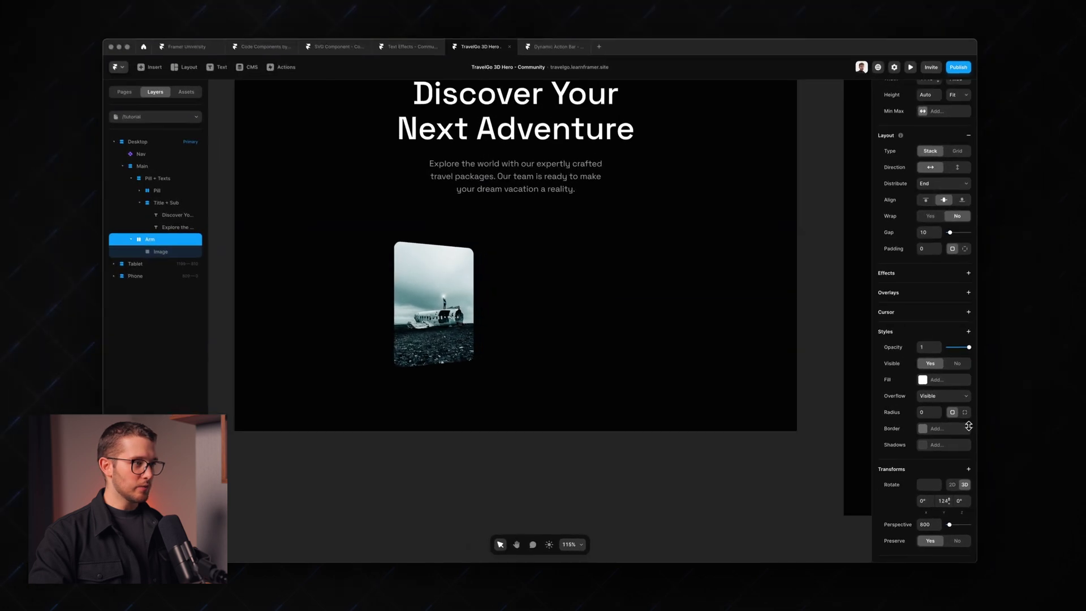
pyautogui.moveTo(968, 425); pyautogui.dragTo(960, 452)
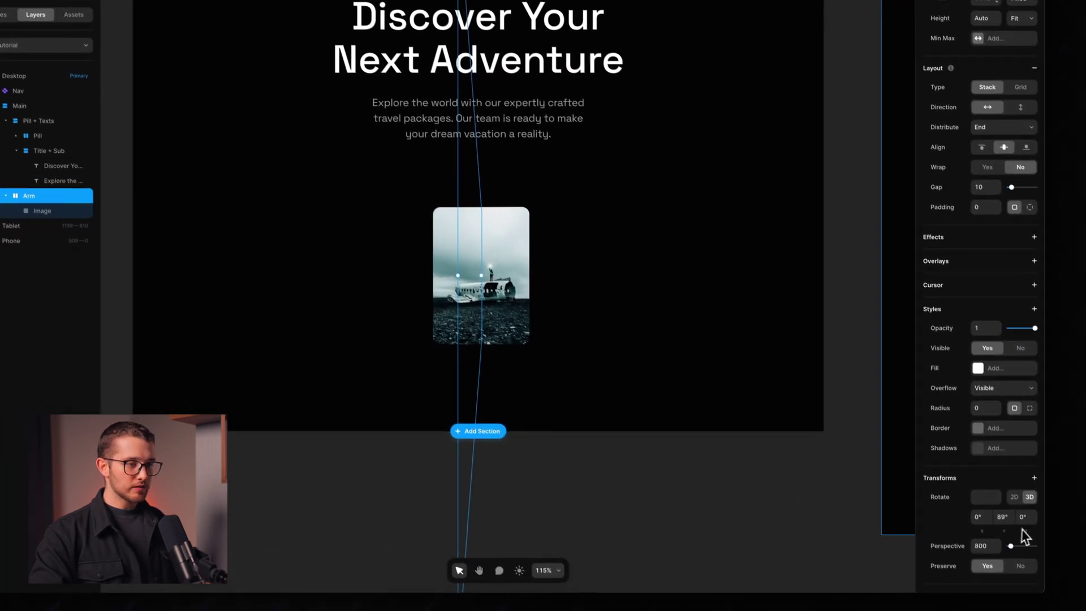
pyautogui.click(1000, 516)
pyautogui.write('0')
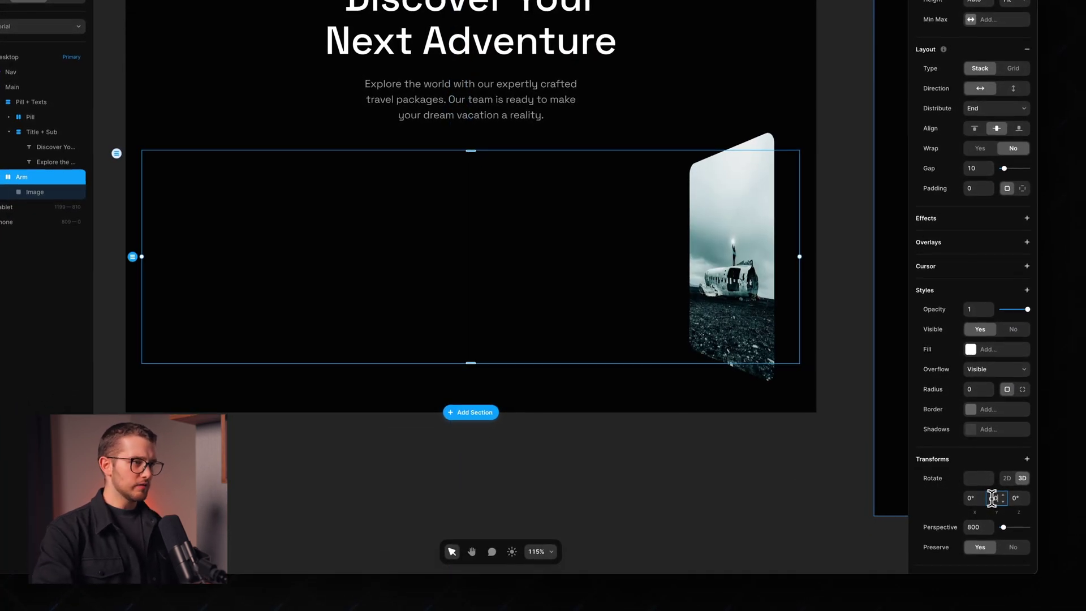
pyautogui.write('90')
pyautogui.press('Return')
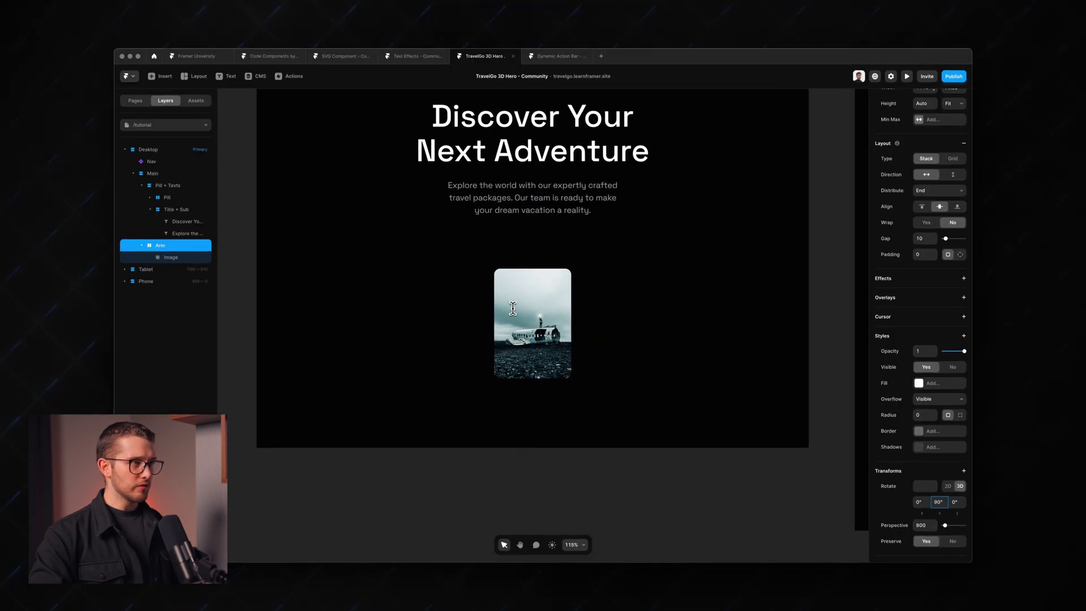
# - Preview slightly different Y-axis rotation angles on the Arm stack and restore it to 90°
pyautogui.scroll(3, 512, 308)
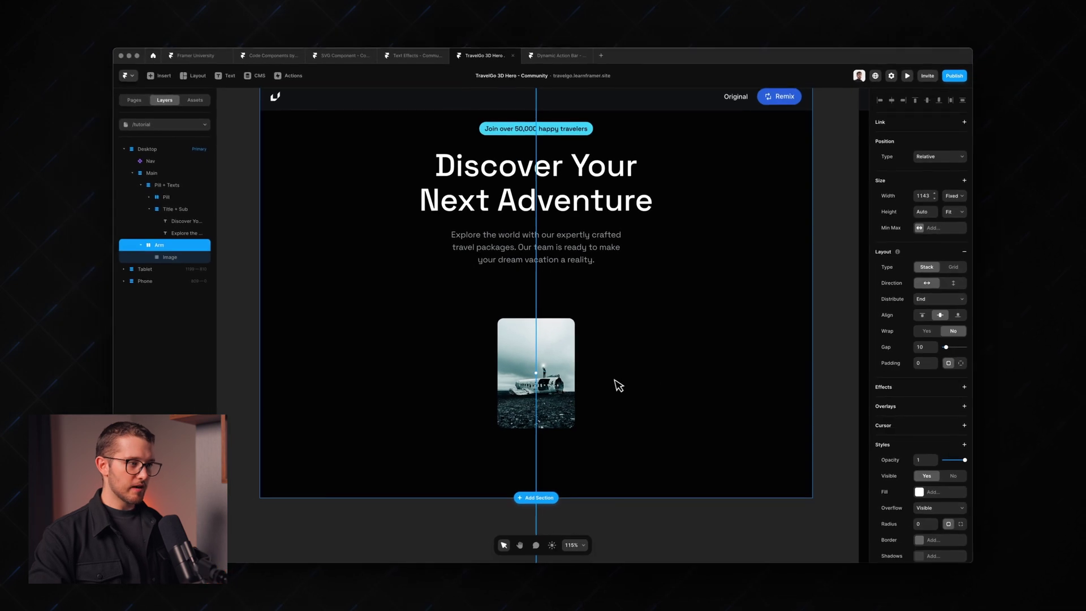
pyautogui.scroll(-5, 923, 436)
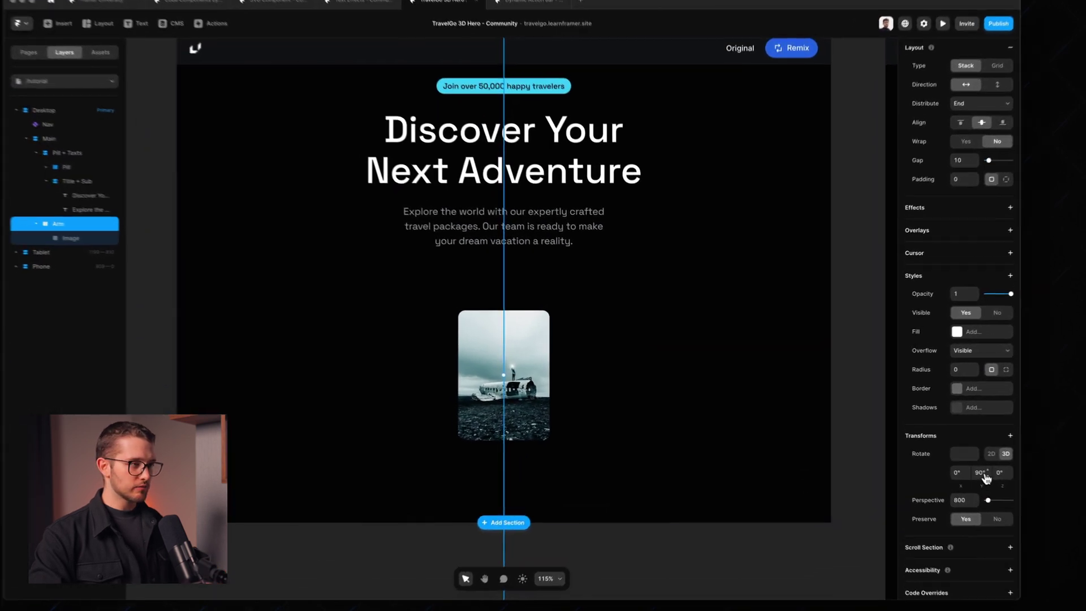
pyautogui.moveTo(985, 475)
pyautogui.mouseDown()
pyautogui.moveTo(984, 455)
pyautogui.moveTo(986, 476)
pyautogui.mouseUp()
pyautogui.click(976, 473)
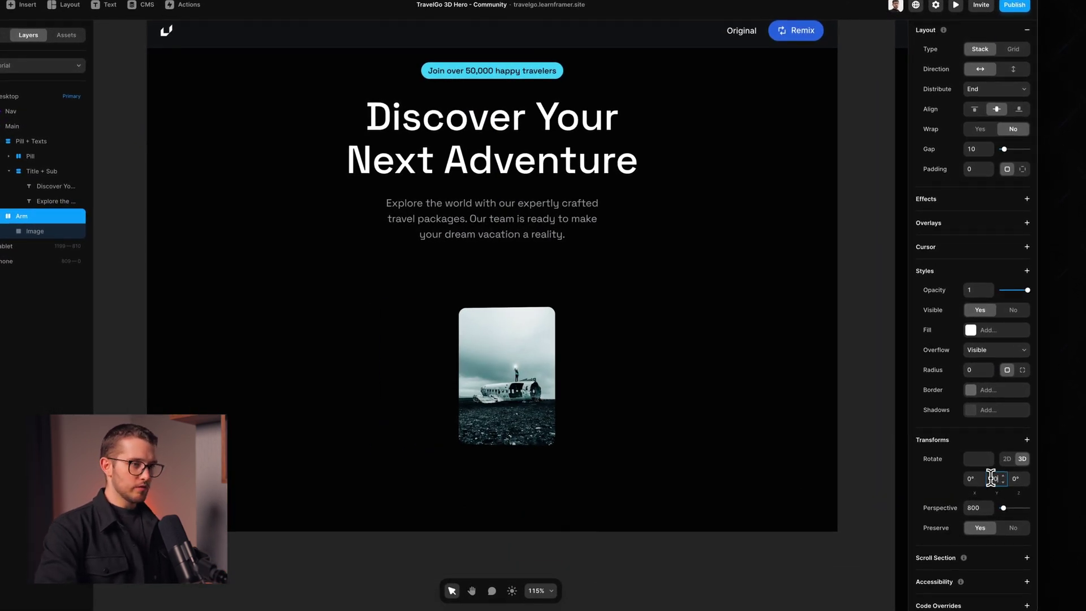
# - Set the Arm stack's width to 1400 and its height to 240
pyautogui.scroll(4, 990, 419)
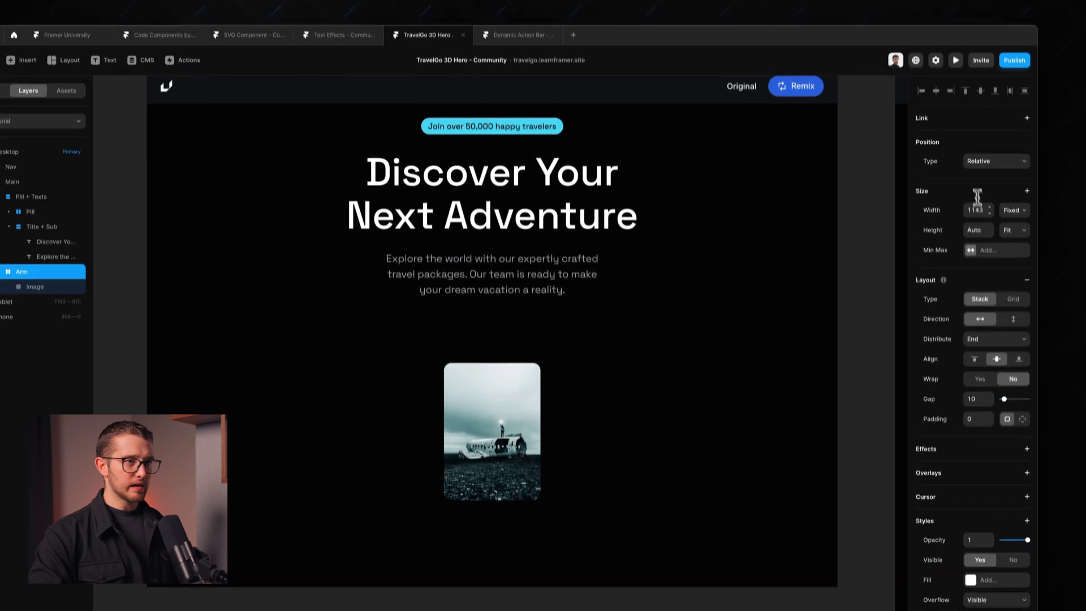
pyautogui.click(975, 154)
pyautogui.write('1400')
pyautogui.click(978, 249)
pyautogui.press('BackSpace')
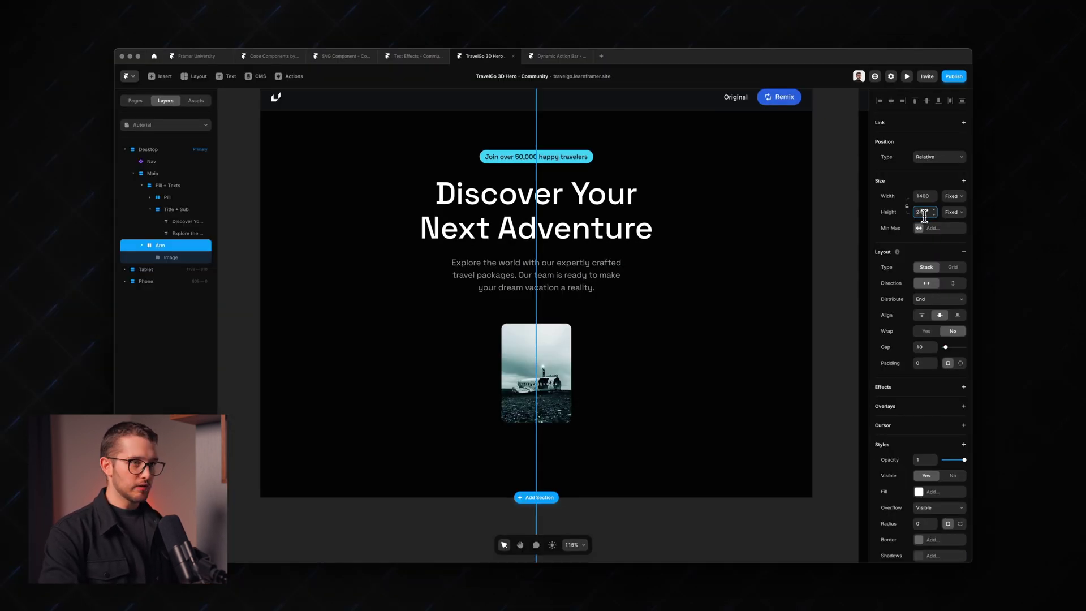
pyautogui.write('240')
pyautogui.press('Return')
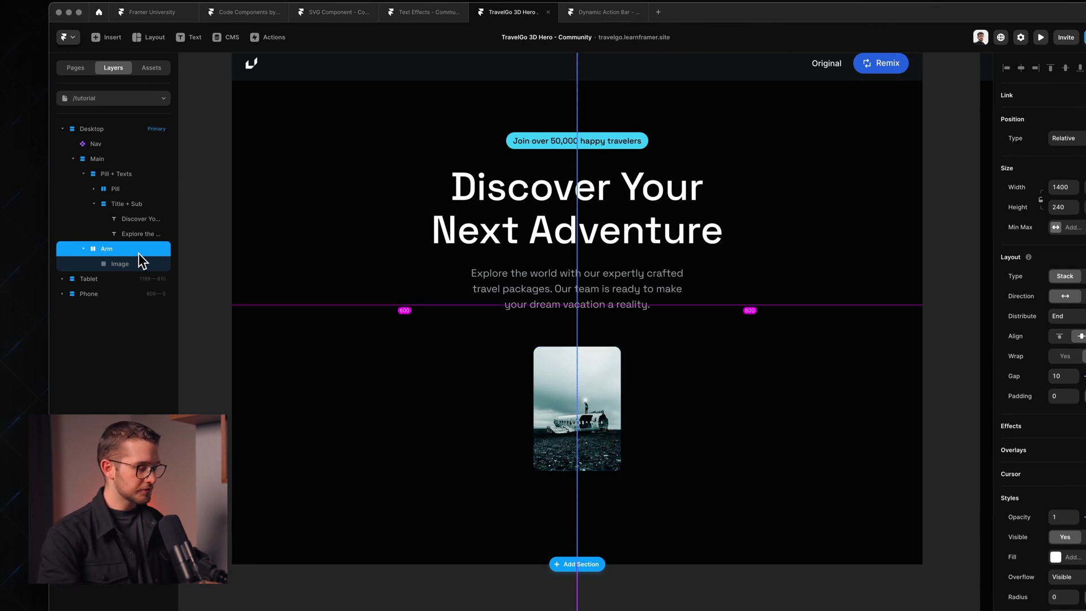
# - Wrap the Arm stack in a parent stack named Arms and select the inner Arm
pyautogui.press('super+alt+Return')
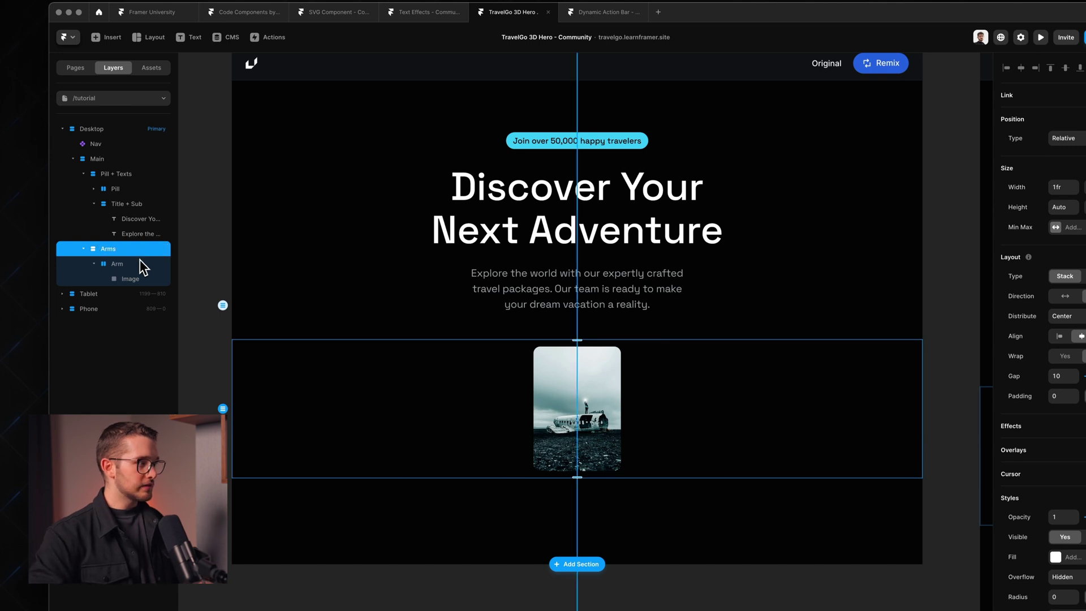
pyautogui.click(141, 266)
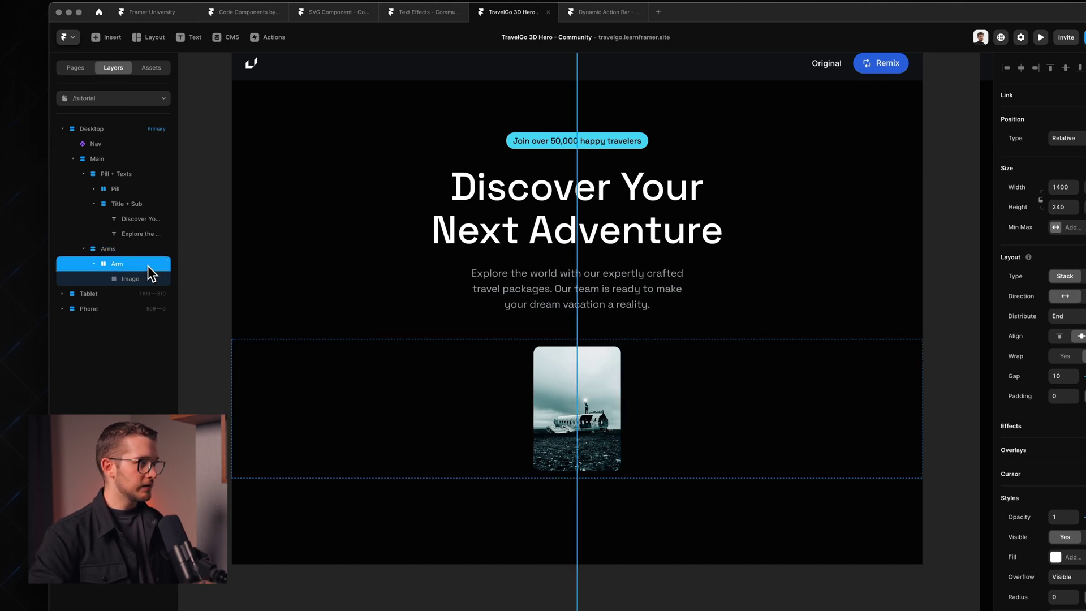
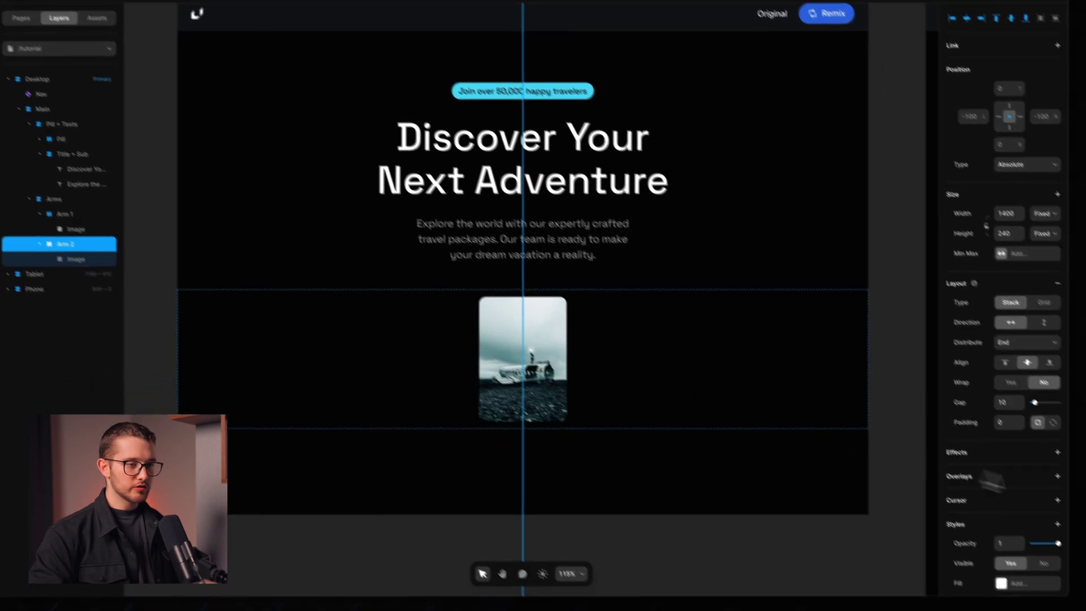
# - Set the Y-axis rotation of the Arm 2 stack to 120°
pyautogui.scroll(-5, 990, 511)
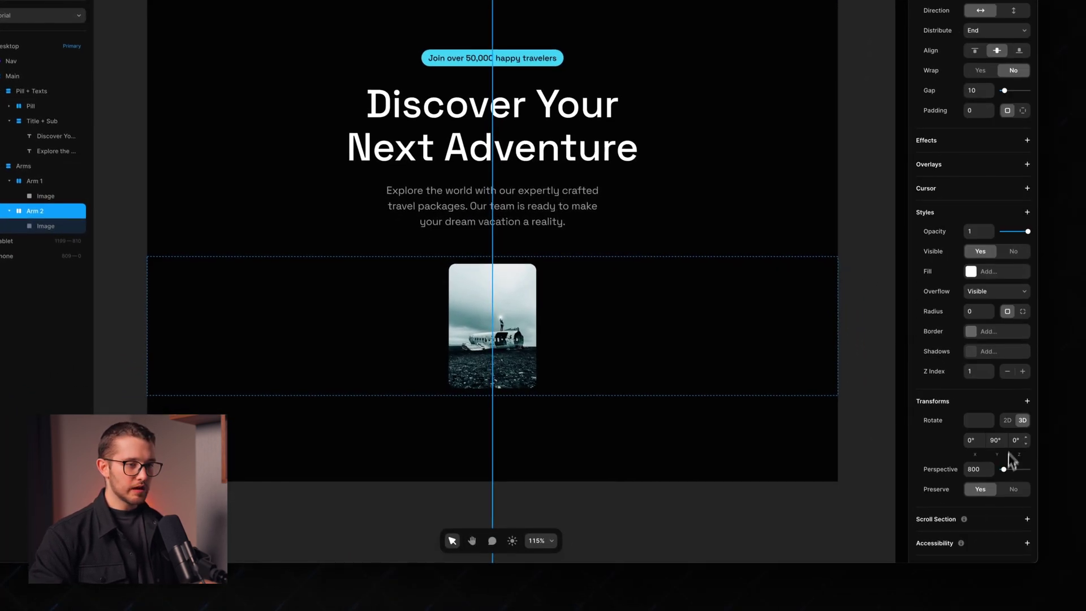
pyautogui.moveTo(1007, 444); pyautogui.dragTo(1005, 440)
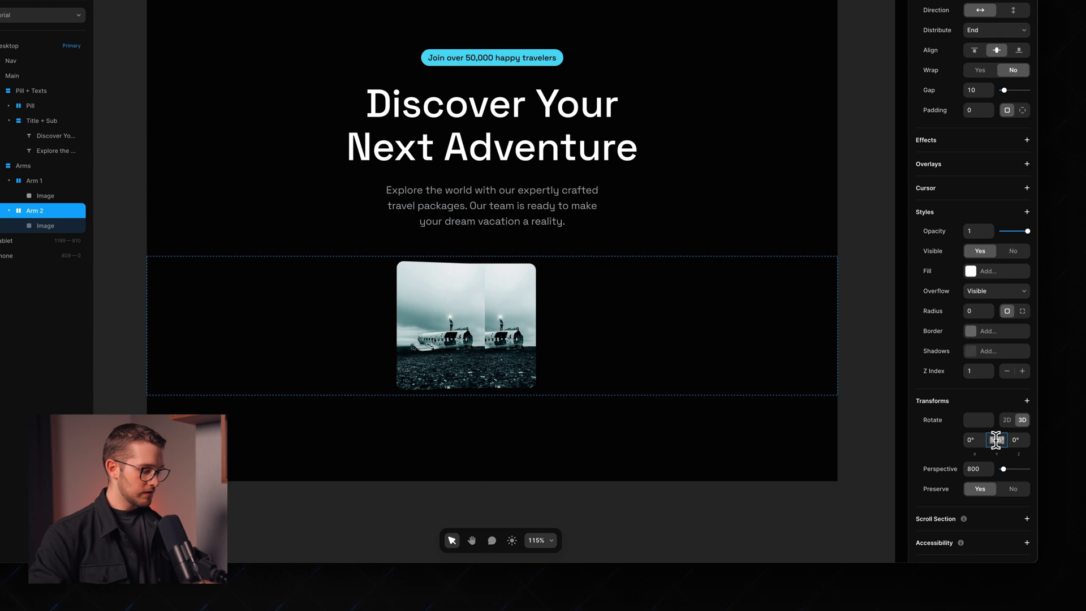
pyautogui.hotkey('shift', 'Up')
# - Replace the fill image inside Arm 2 with 2.jpg
pyautogui.click(402, 319)
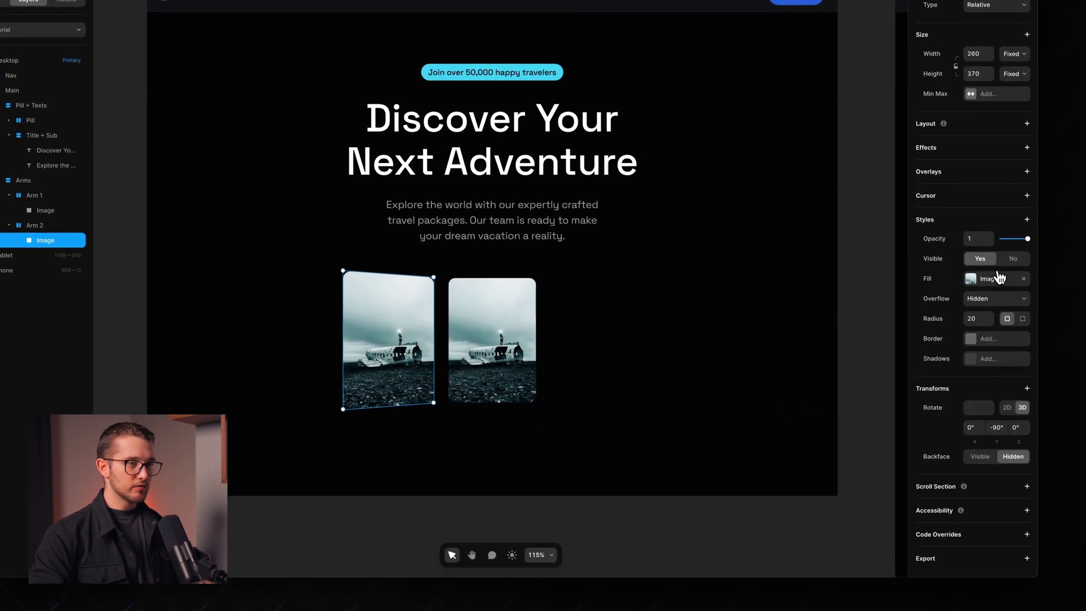
pyautogui.click(999, 277)
pyautogui.click(837, 362)
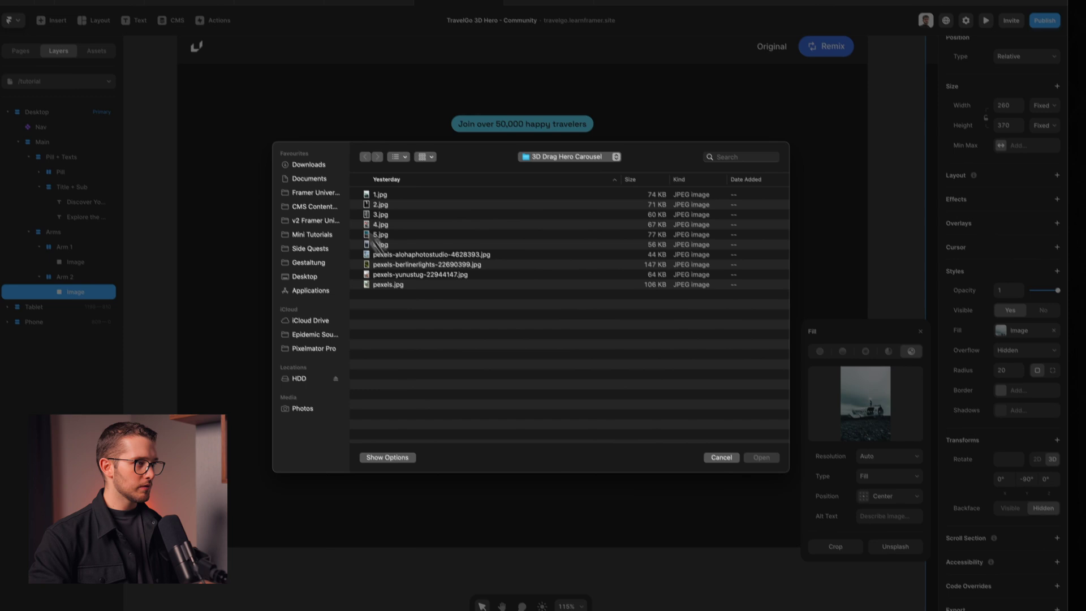
pyautogui.doubleClick(353, 159)
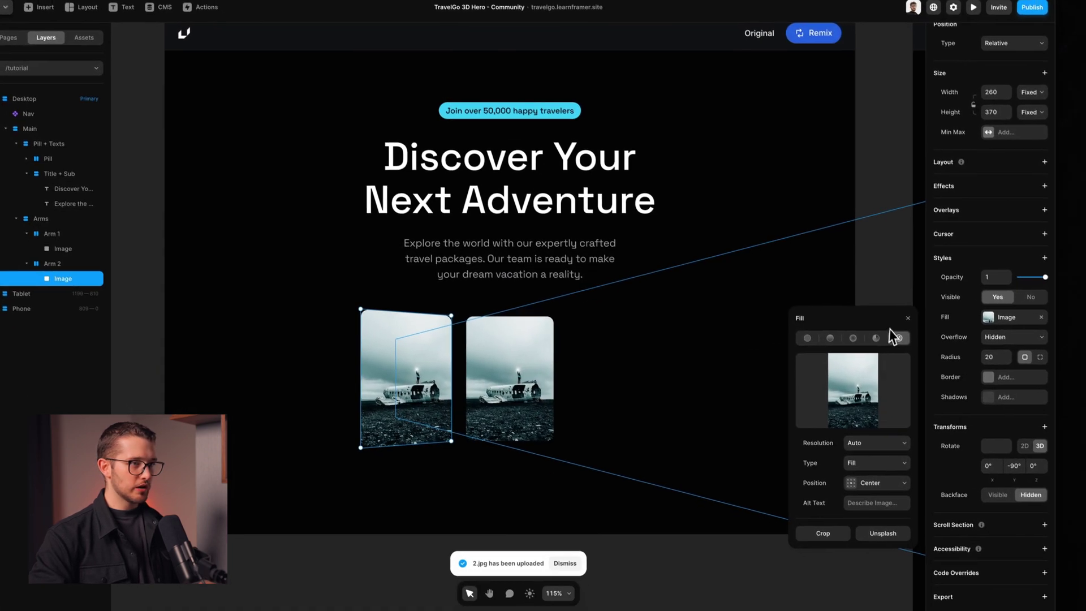
pyautogui.click(929, 346)
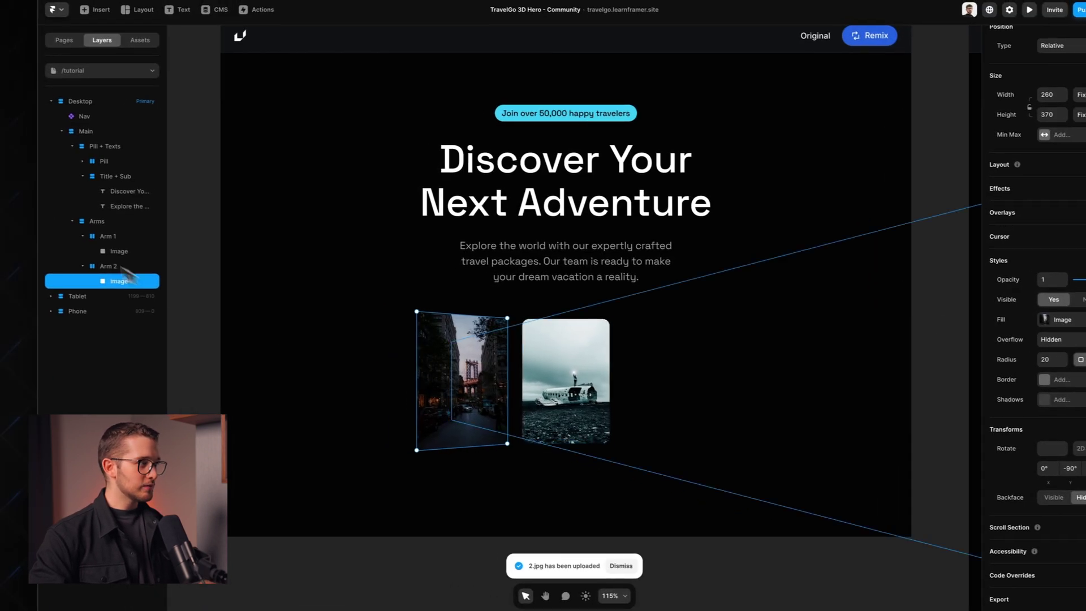
# - Duplicate the Arm 2 stack, rename the copy Arm 3, and set its Y-axis rotation to 150°
pyautogui.click(49, 257)
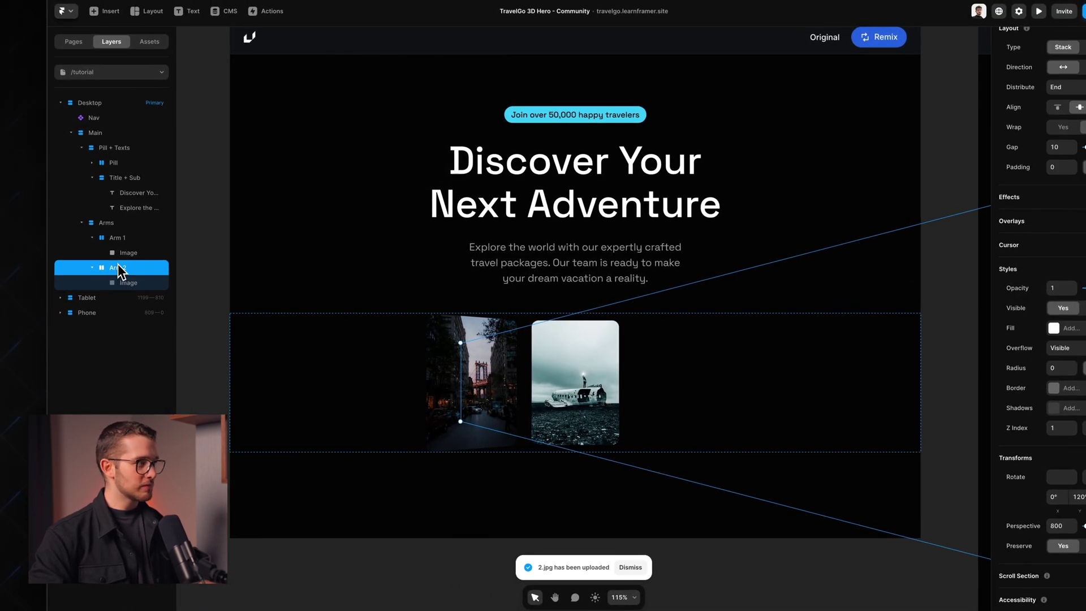
pyautogui.press('super+d')
pyautogui.press('super+r')
pyautogui.press('Right')
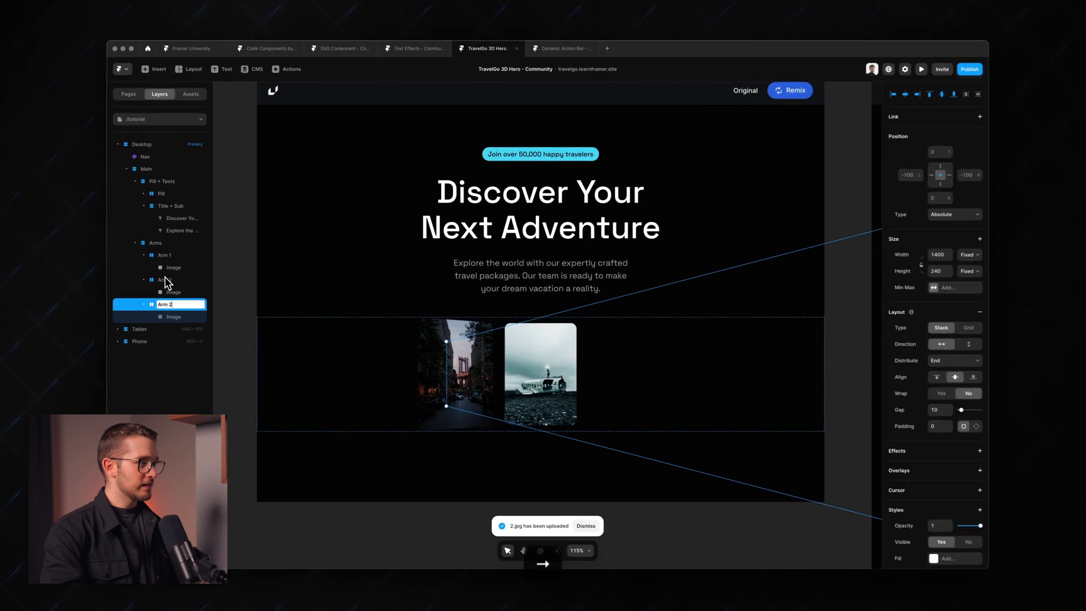
pyautogui.press('BackSpace')
pyautogui.write('3')
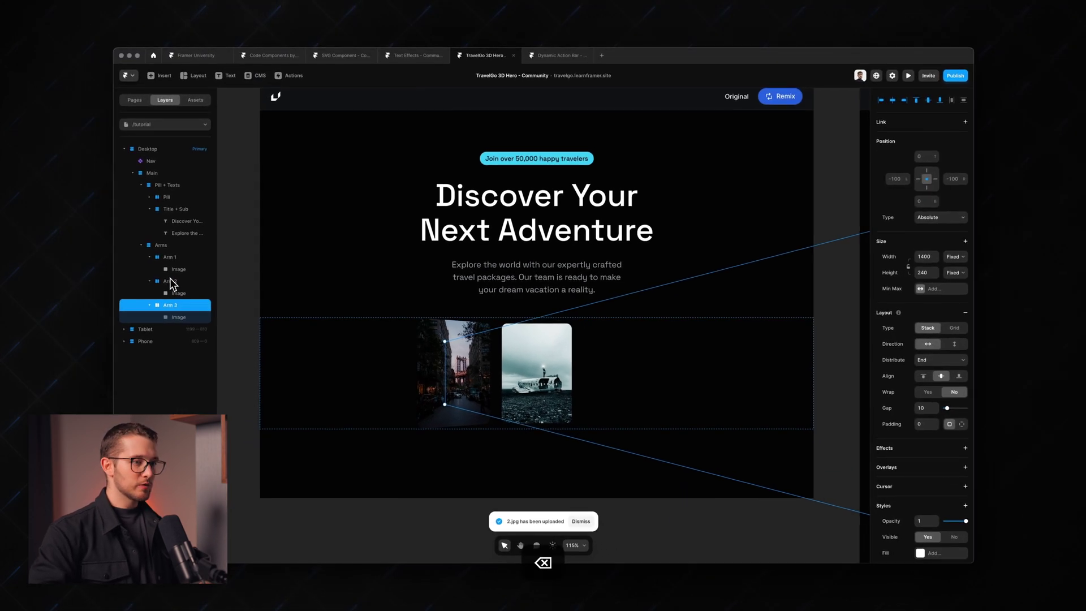
pyautogui.press('Return')
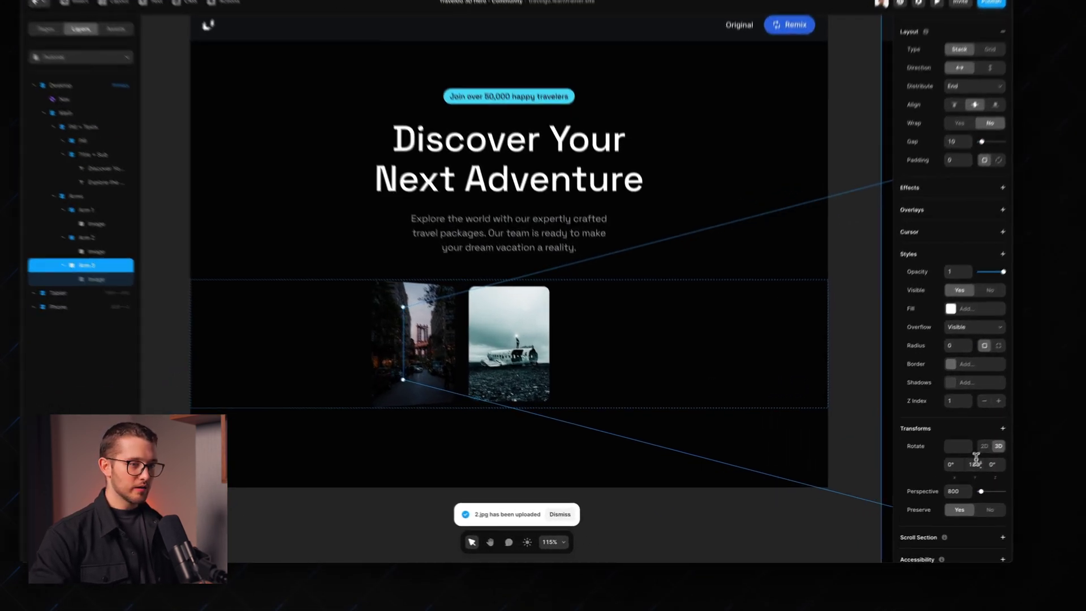
pyautogui.press('Return')
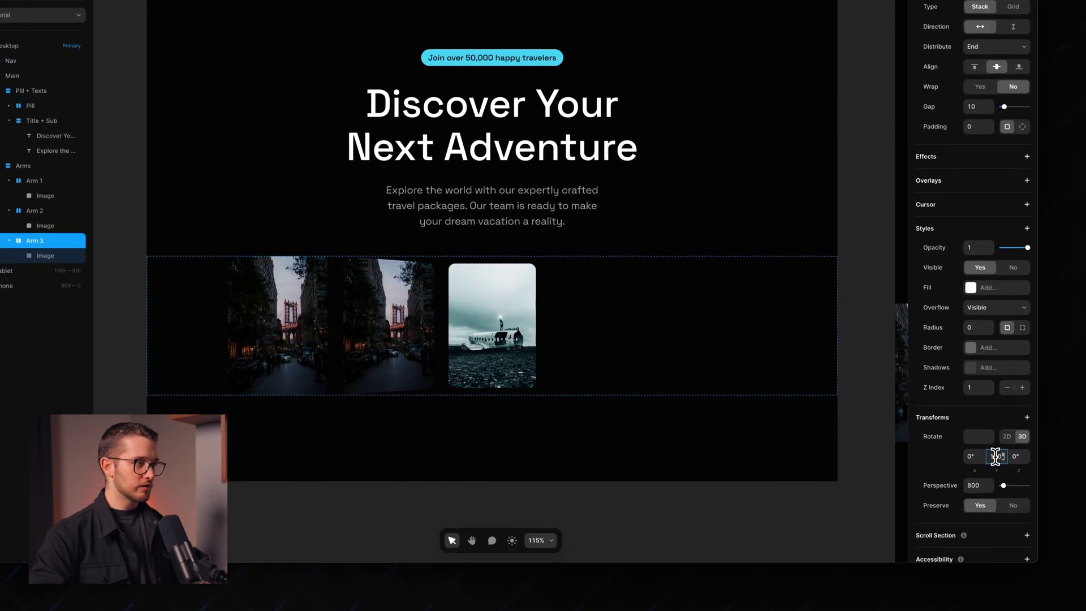
# - Replace the fill image inside Arm 3 with 3.jpg and select the Arm 3 stack
pyautogui.click(303, 340)
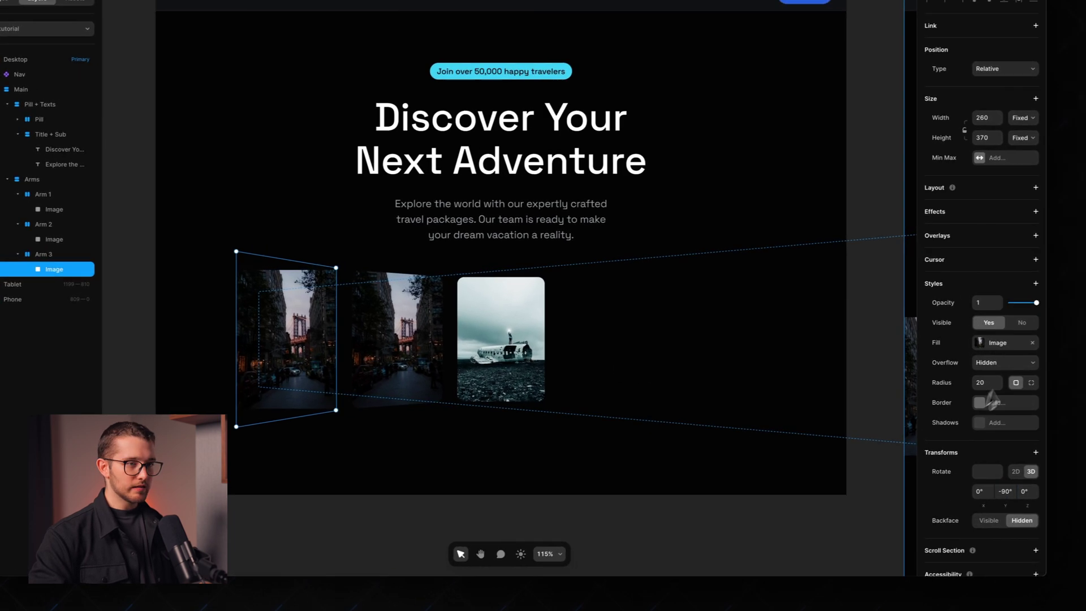
pyautogui.click(998, 343)
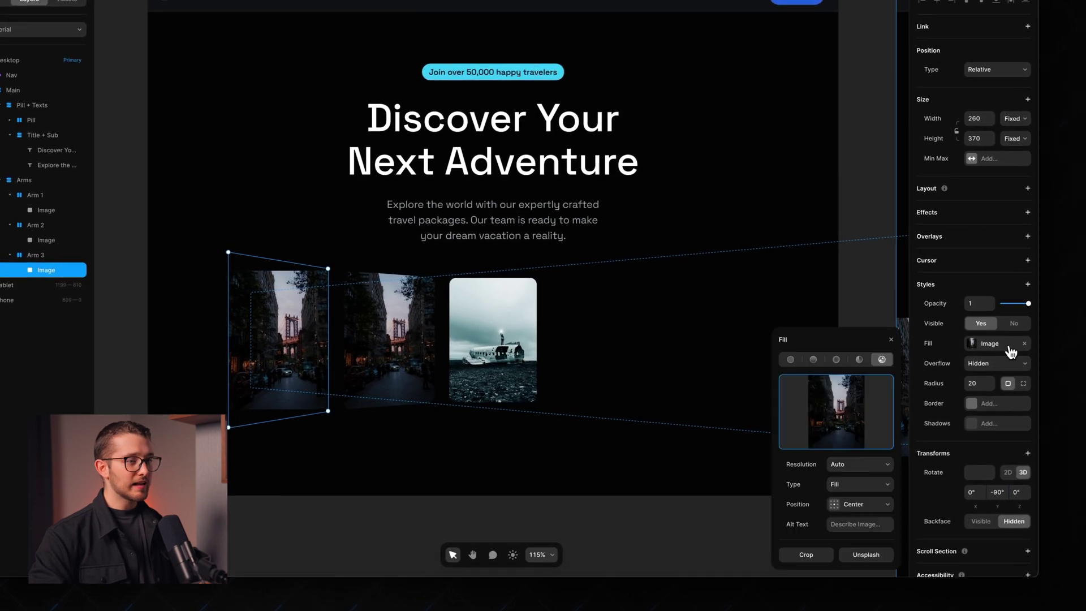
pyautogui.click(829, 406)
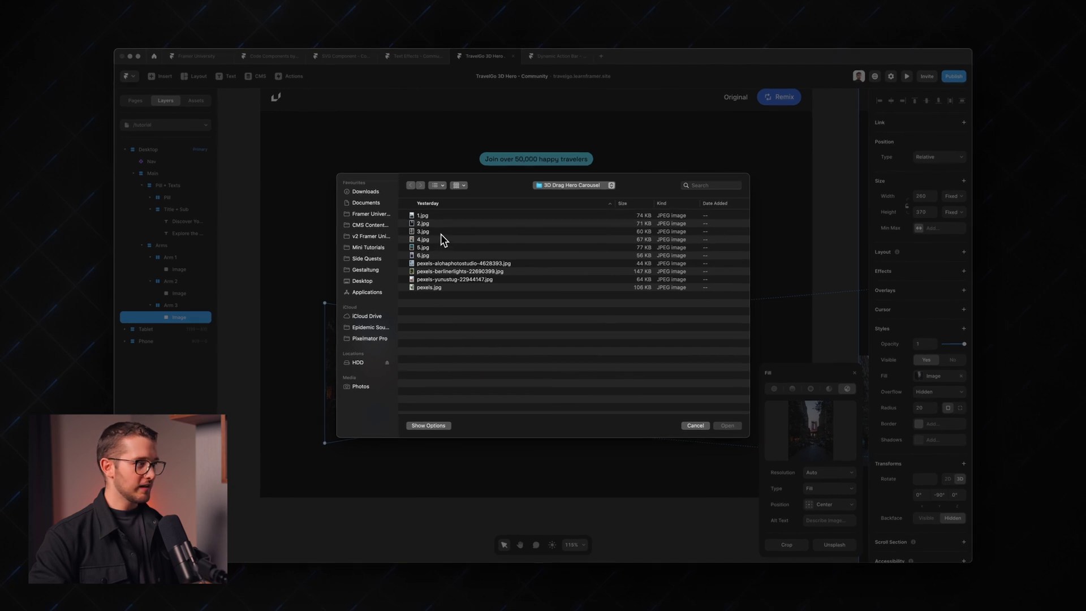
pyautogui.doubleClick(442, 232)
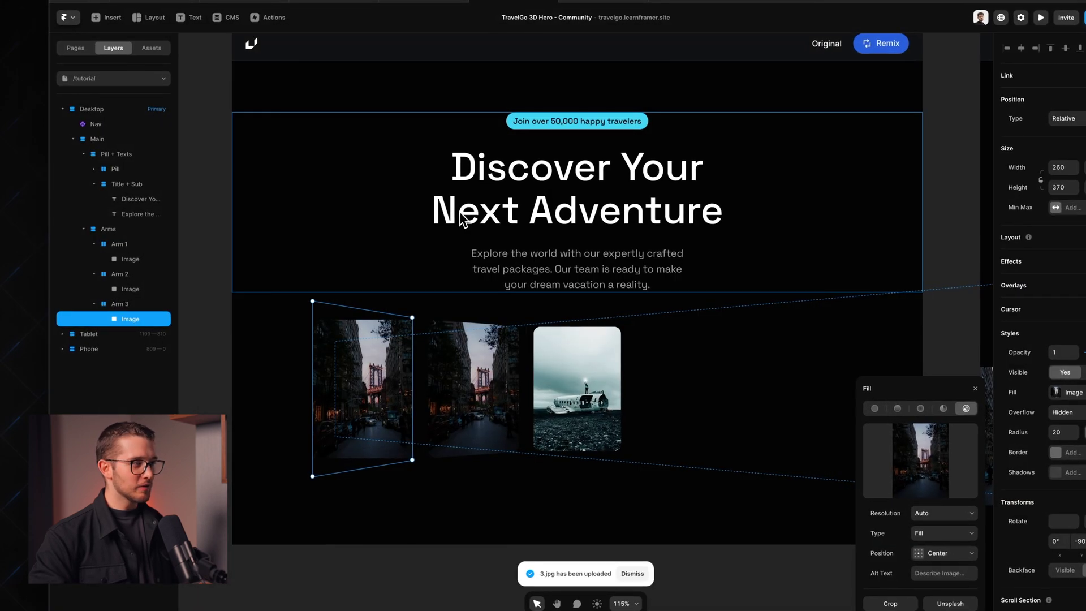
pyautogui.click(419, 351)
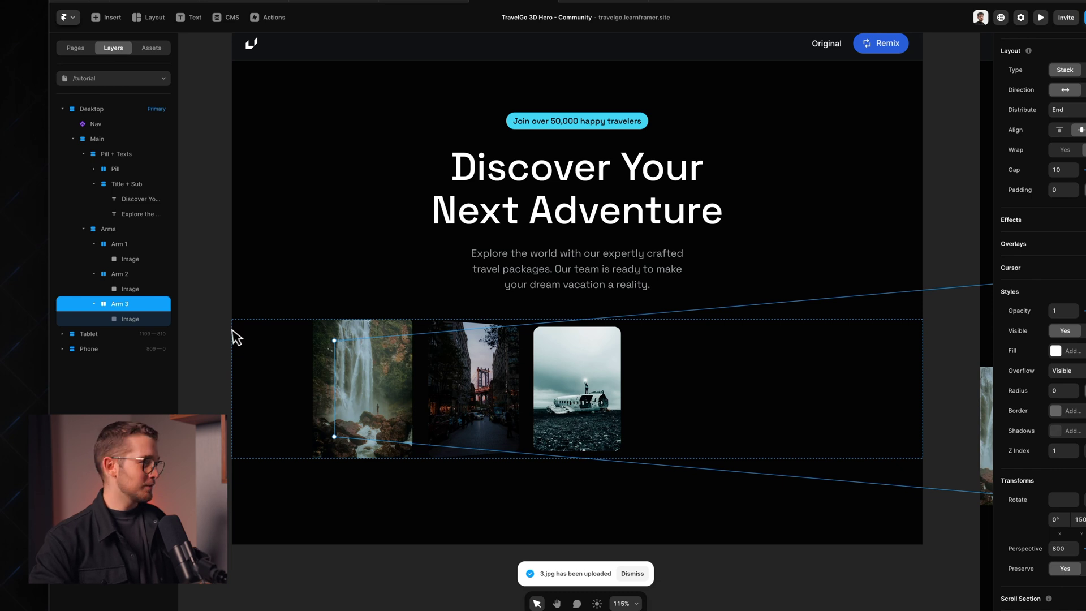
# - Examine the clipped corners of the waterfall image and set the Arms stack's overflow to Visible
pyautogui.click(135, 230)
pyautogui.hotkey('shift', '2')
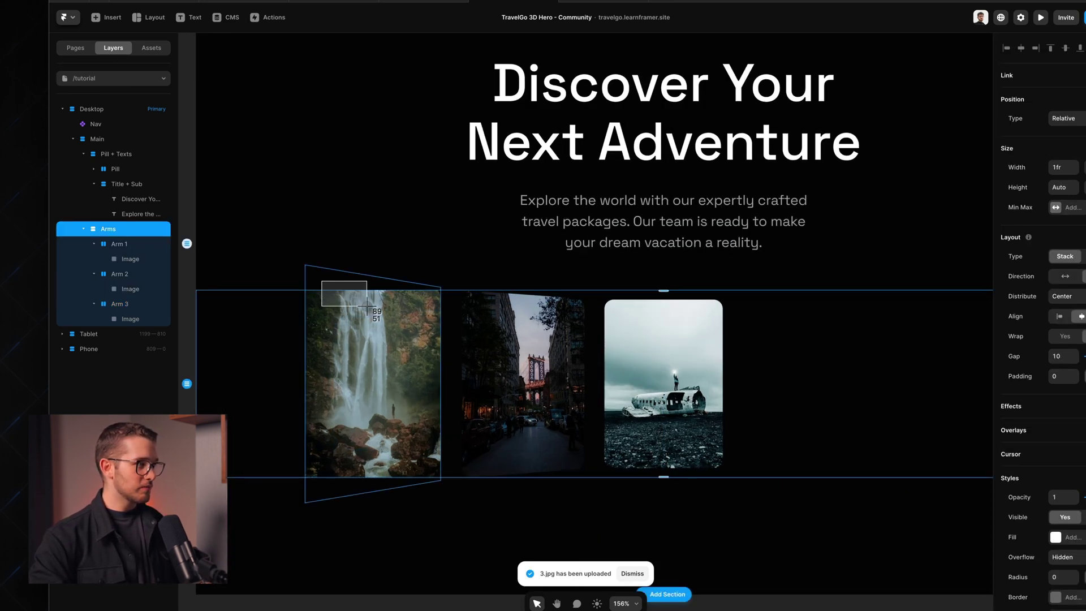
pyautogui.moveTo(367, 306); pyautogui.dragTo(368, 309)
pyautogui.click(374, 251)
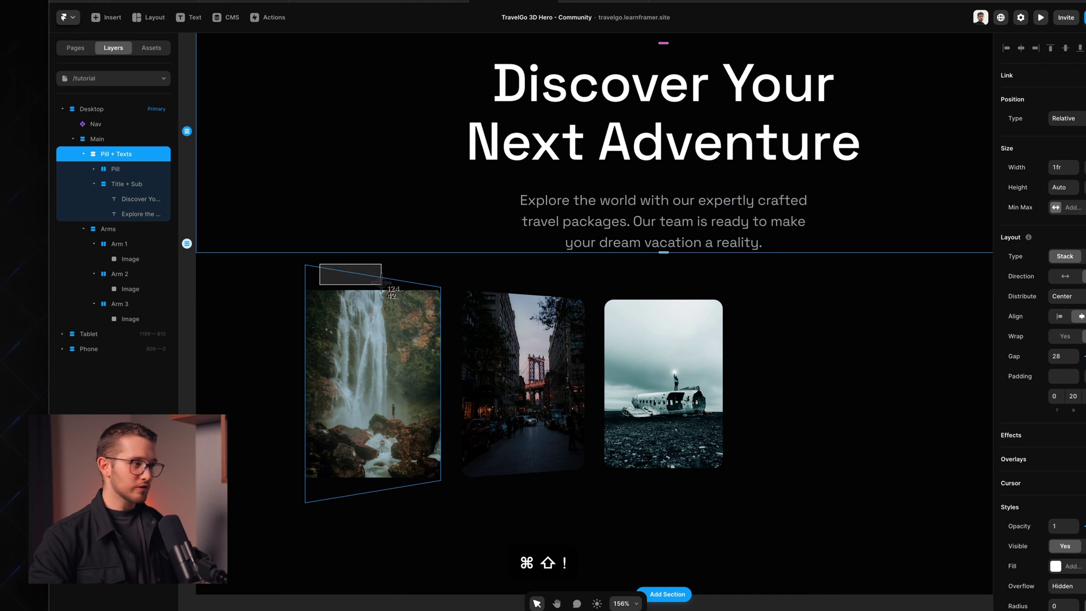
pyautogui.click(276, 336)
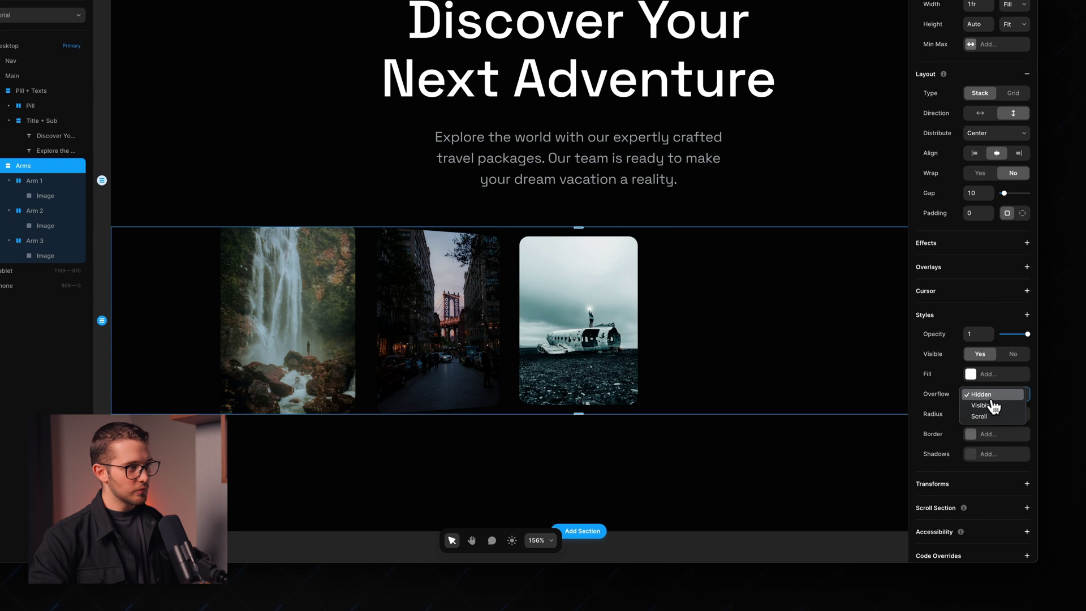
pyautogui.click(990, 403)
pyautogui.press('super+shift+1')
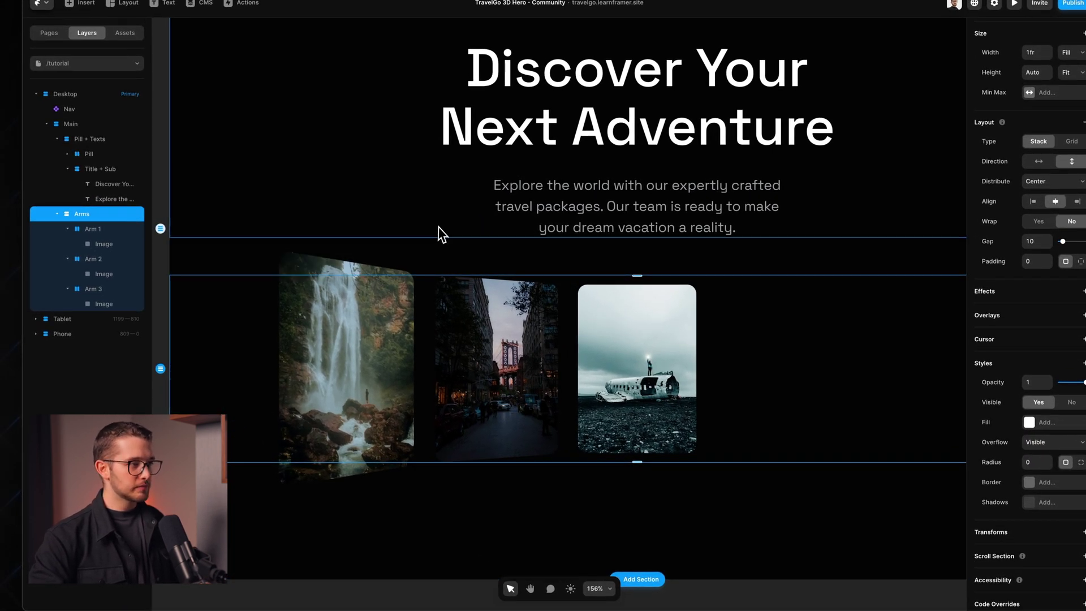
pyautogui.scroll(-5, 441, 233)
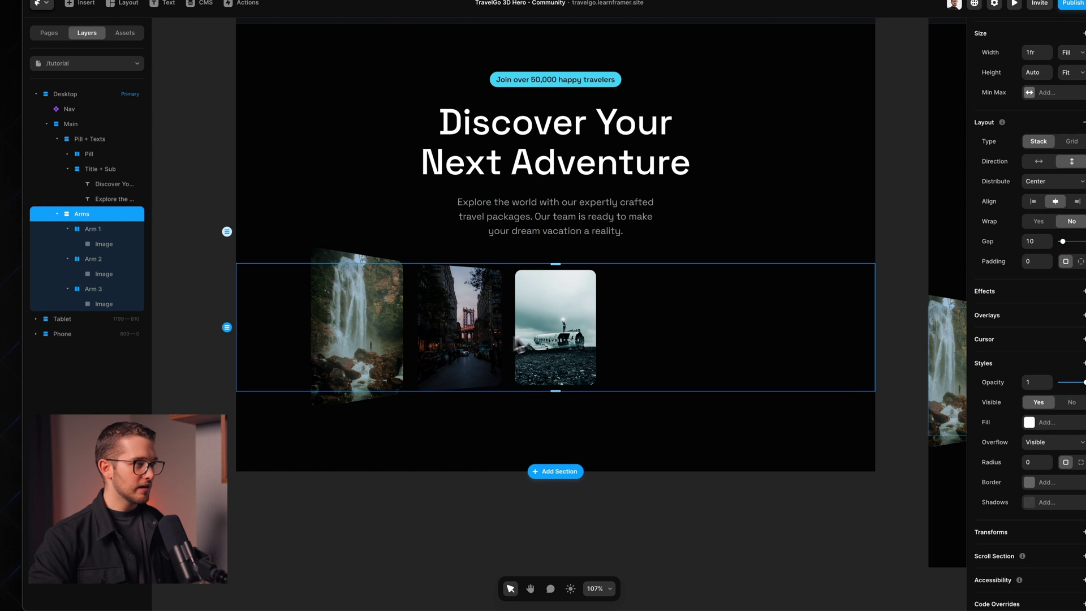
pyautogui.keyDown('super'); pyautogui.click(383, 321); pyautogui.keyUp('super')
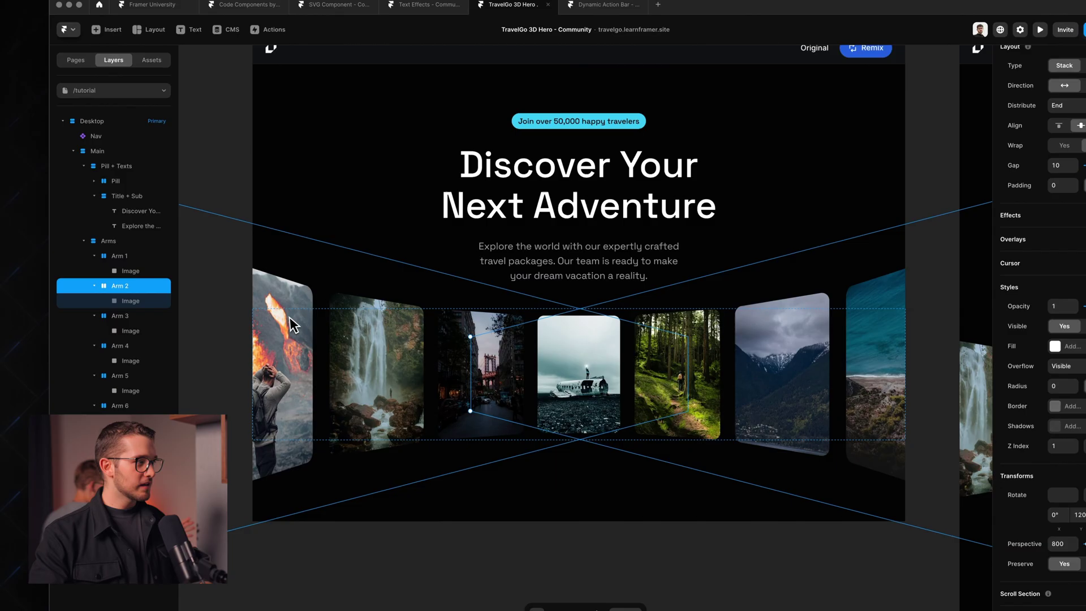
# - Wrap the Arms stack in a parent stack named Carousel and expand the nested Arms layers
pyautogui.click(124, 320)
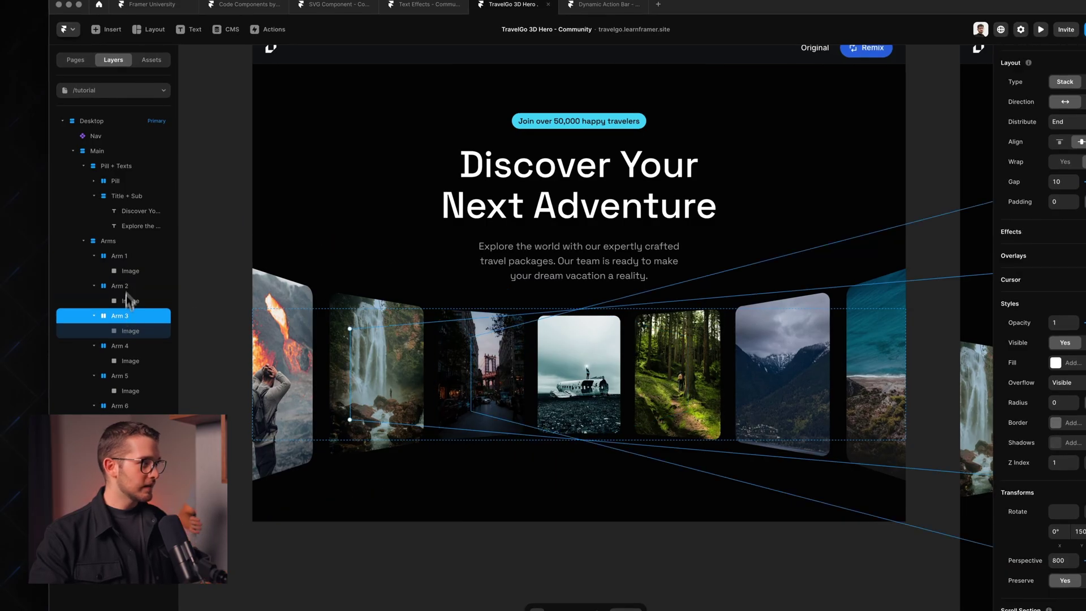
pyautogui.click(132, 272)
pyautogui.click(132, 256)
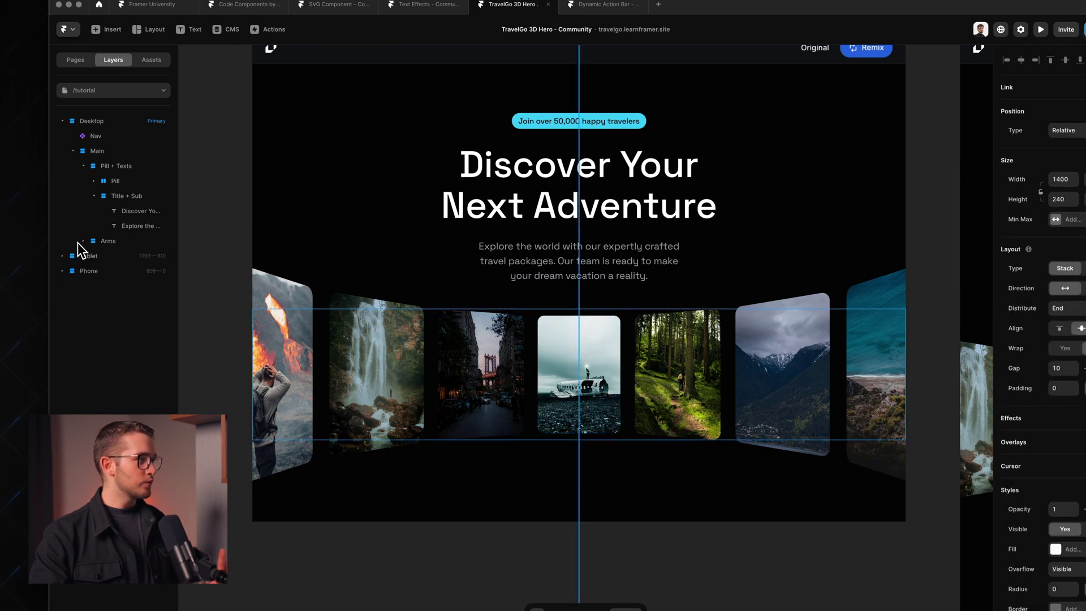
pyautogui.click(121, 243)
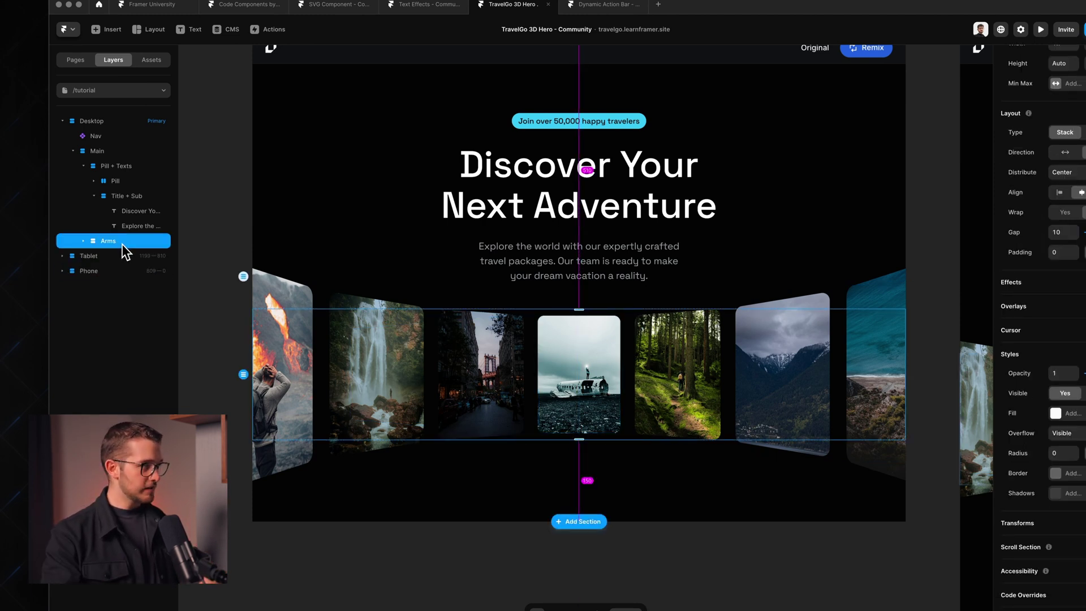
pyautogui.press('super+alt+Return')
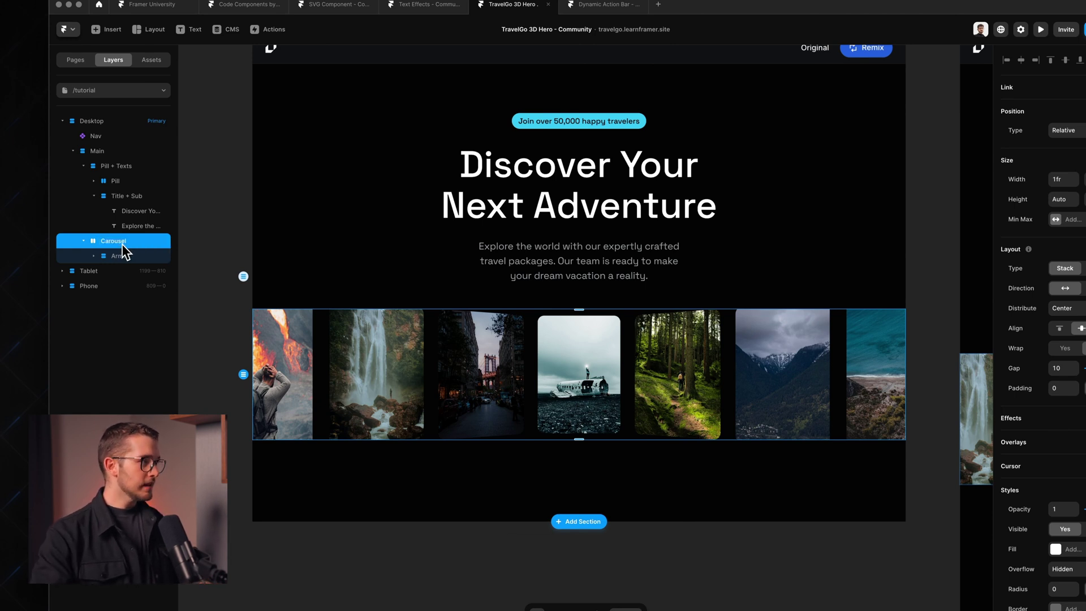
pyautogui.click(115, 256)
pyautogui.click(93, 256)
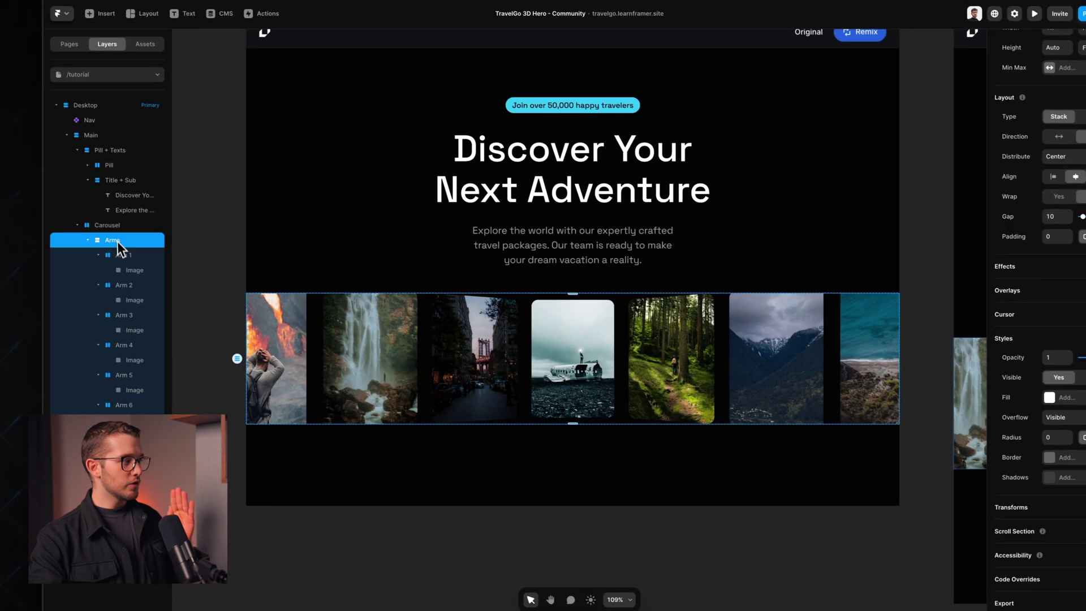
# - Add a Perspective transform of 800 to the Carousel stack
pyautogui.click(68, 212)
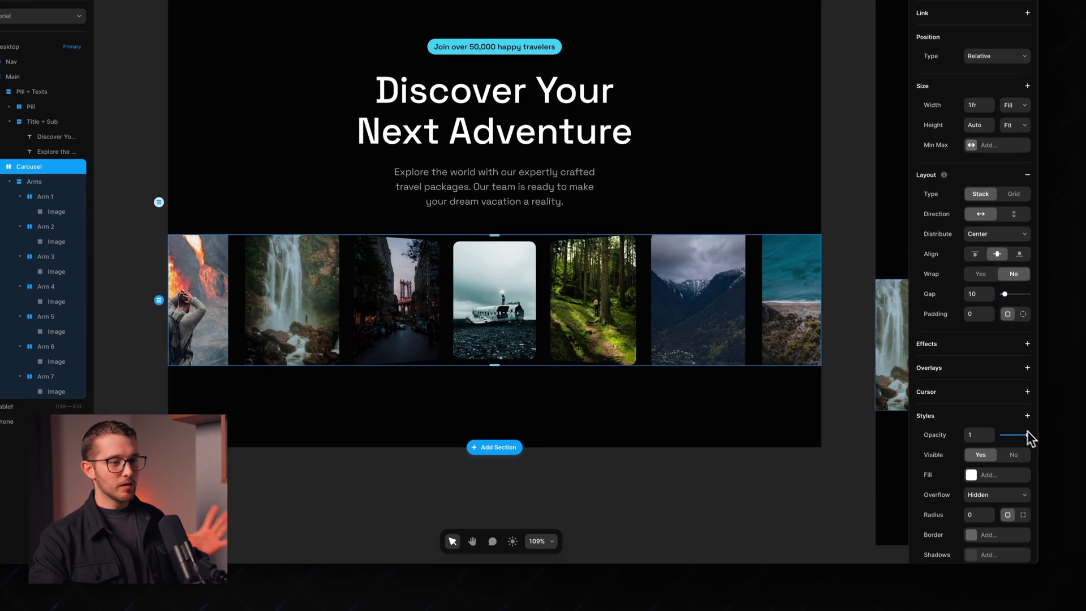
pyautogui.scroll(-3, 1018, 442)
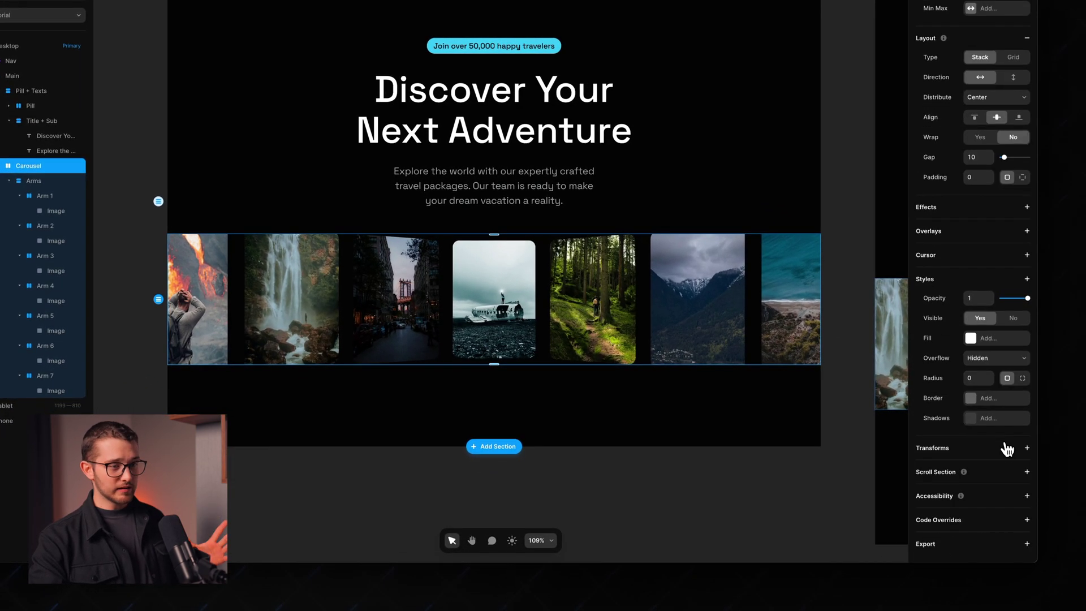
pyautogui.click(1026, 447)
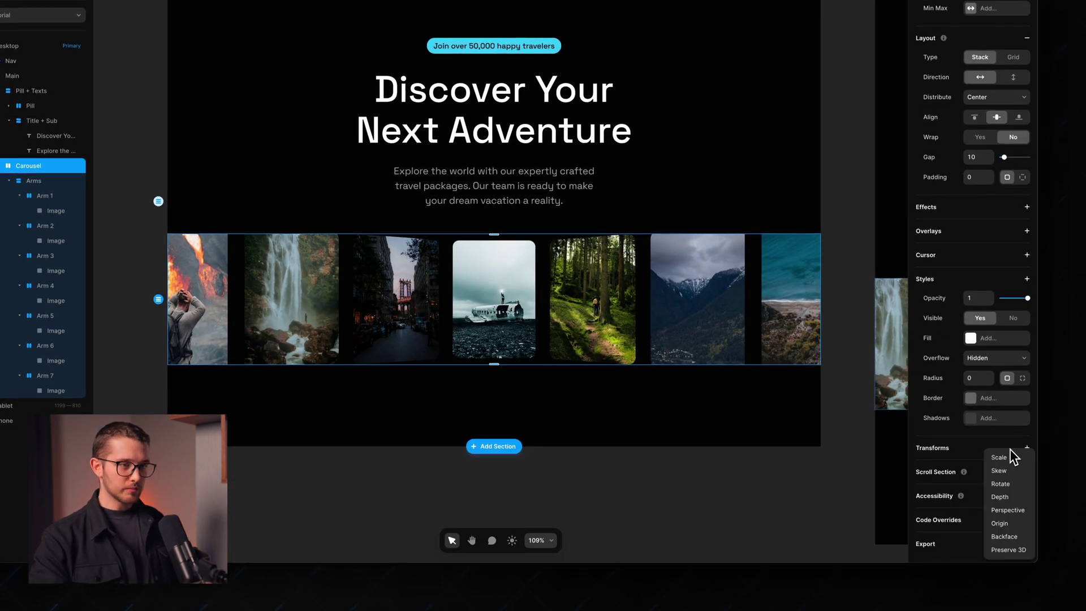
pyautogui.click(1007, 510)
pyautogui.write('500')
pyautogui.press('Return')
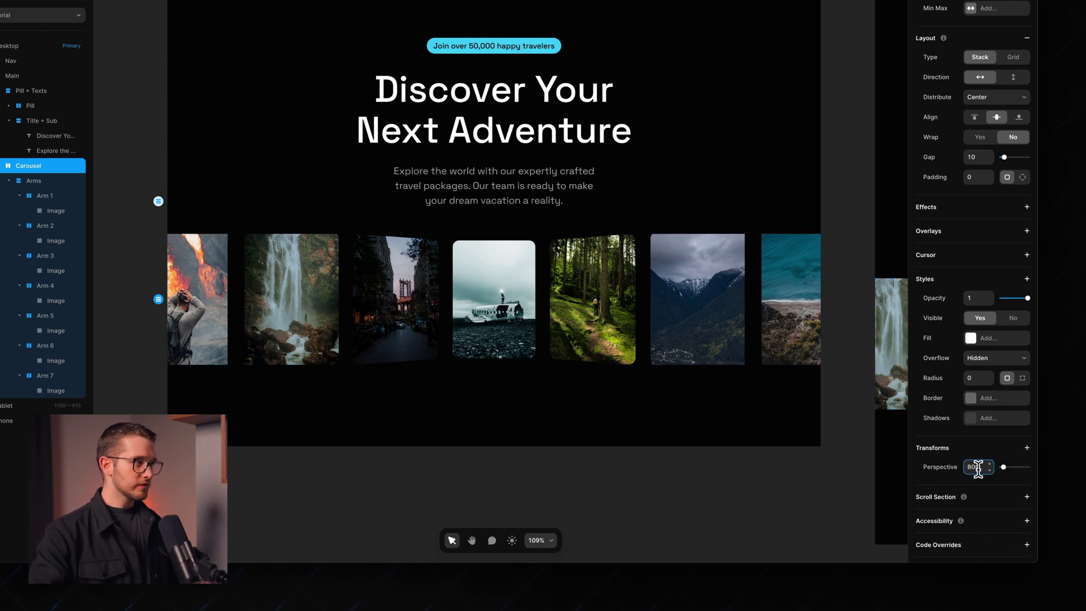
# - Remove the Perspective transform from Arm 1 through Arm 7 together and select the Carousel stack
pyautogui.click(54, 196)
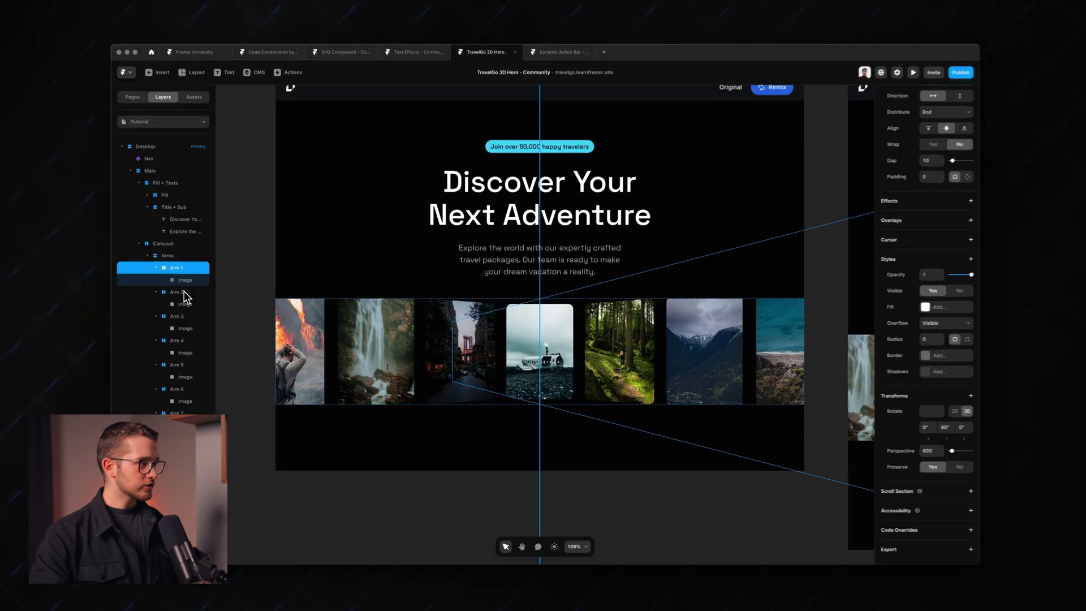
pyautogui.keyDown('shift'); pyautogui.click(55, 226); pyautogui.keyUp('shift')
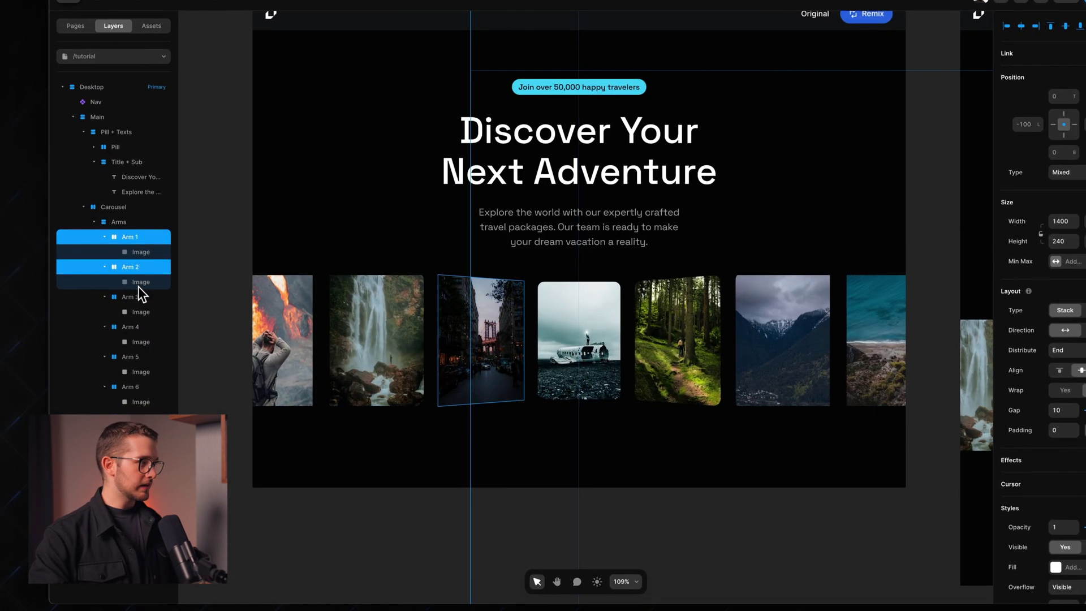
pyautogui.keyDown('shift'); pyautogui.click(141, 300); pyautogui.keyUp('shift')
pyautogui.keyDown('shift'); pyautogui.click(143, 329); pyautogui.keyUp('shift')
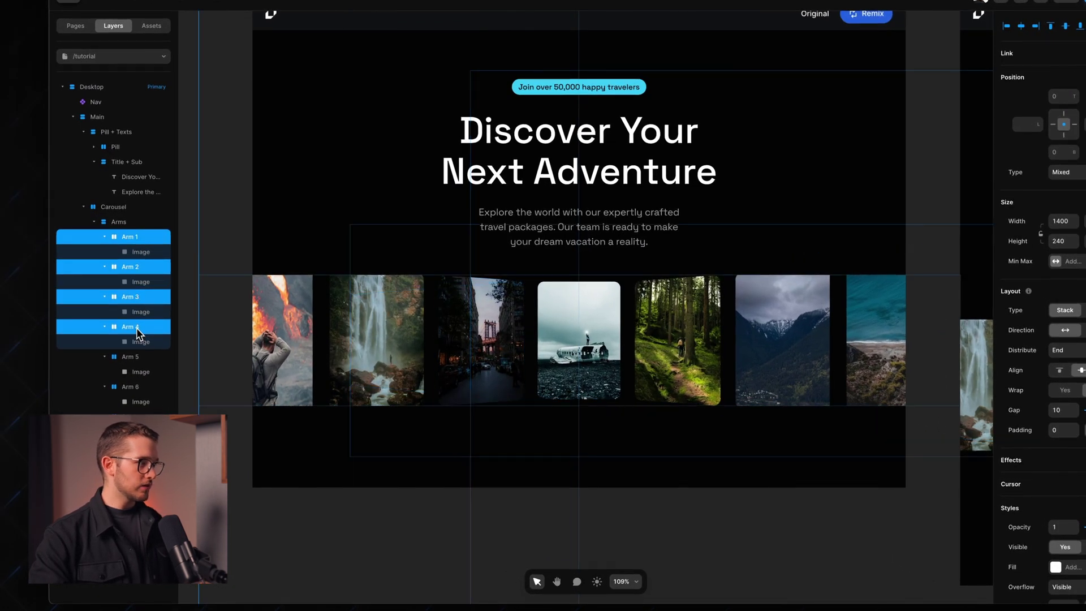
pyautogui.keyDown('shift'); pyautogui.click(142, 385); pyautogui.keyUp('shift')
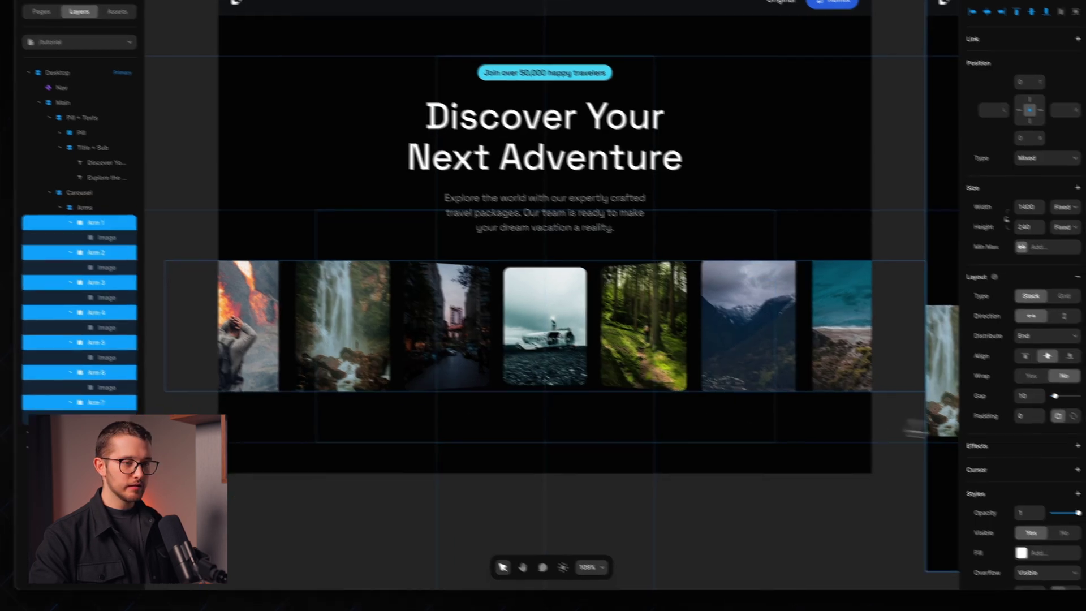
pyautogui.scroll(-5, 1025, 464)
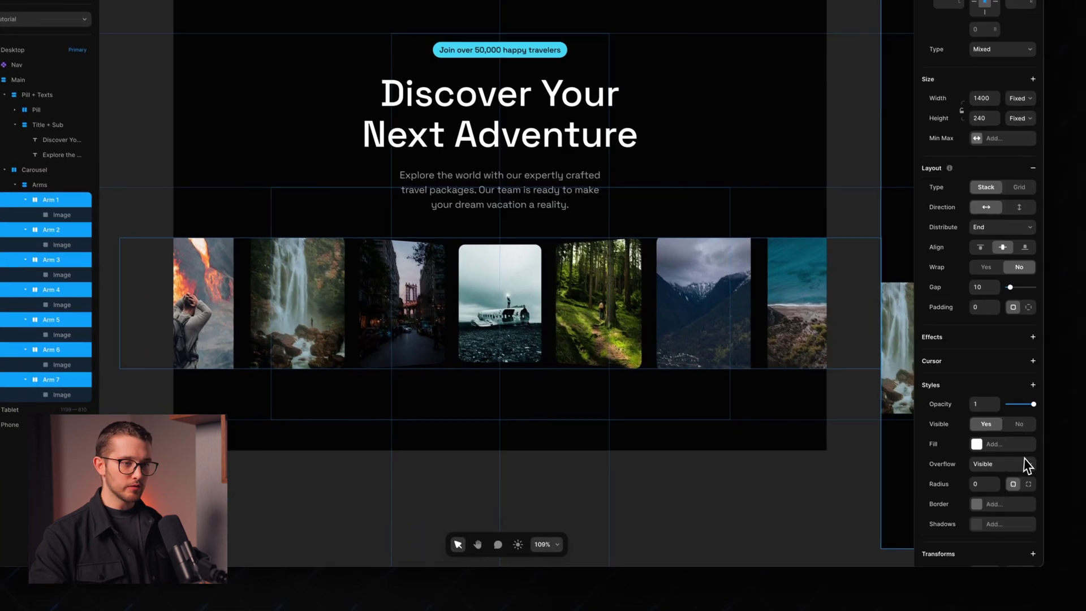
pyautogui.click(978, 424)
pyautogui.rightClick(938, 419)
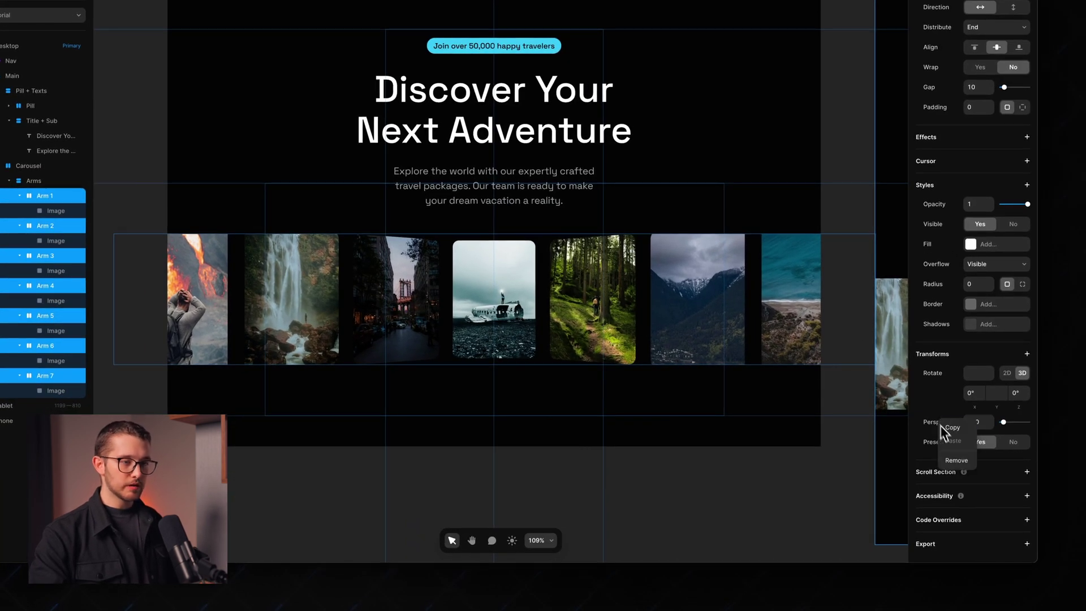
pyautogui.click(954, 459)
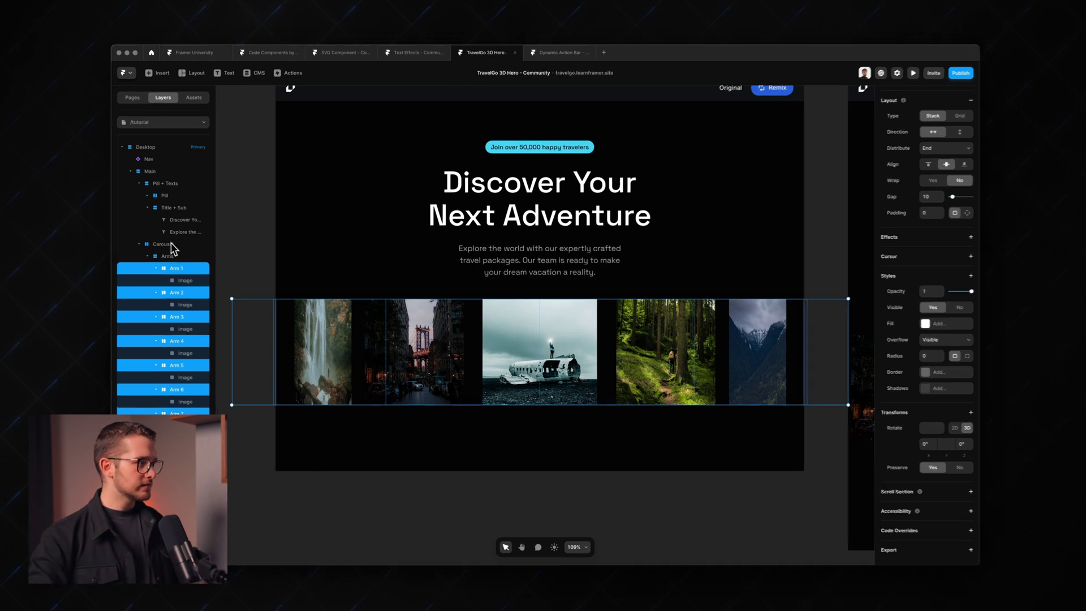
pyautogui.click(169, 243)
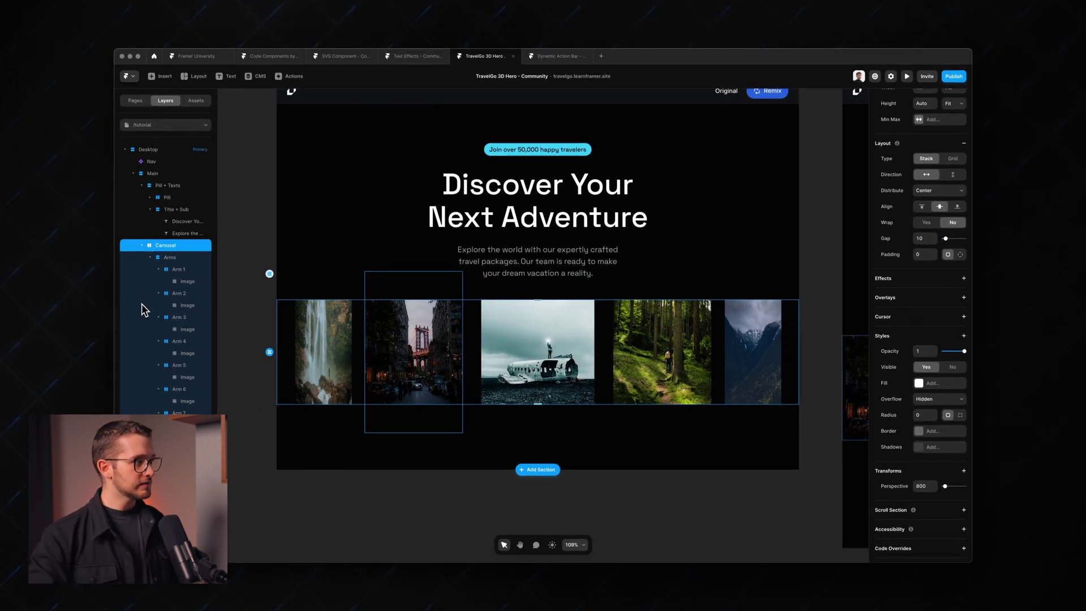
# - Add a Preserve 3D transform to the Carousel stack and the nested Arms stack, and preview the page
pyautogui.click(173, 257)
pyautogui.click(120, 241)
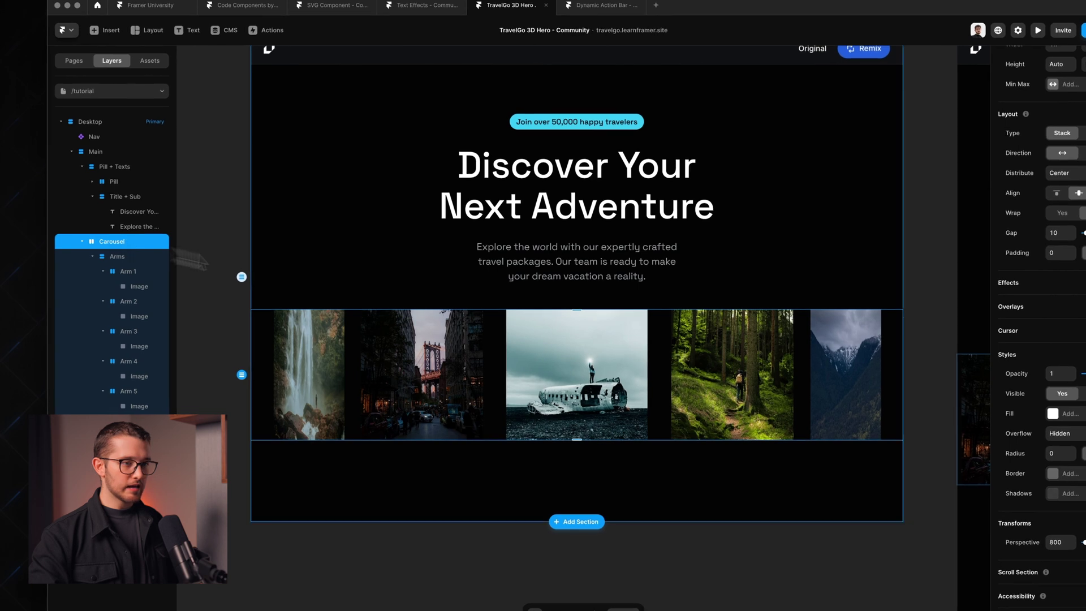
pyautogui.click(1026, 448)
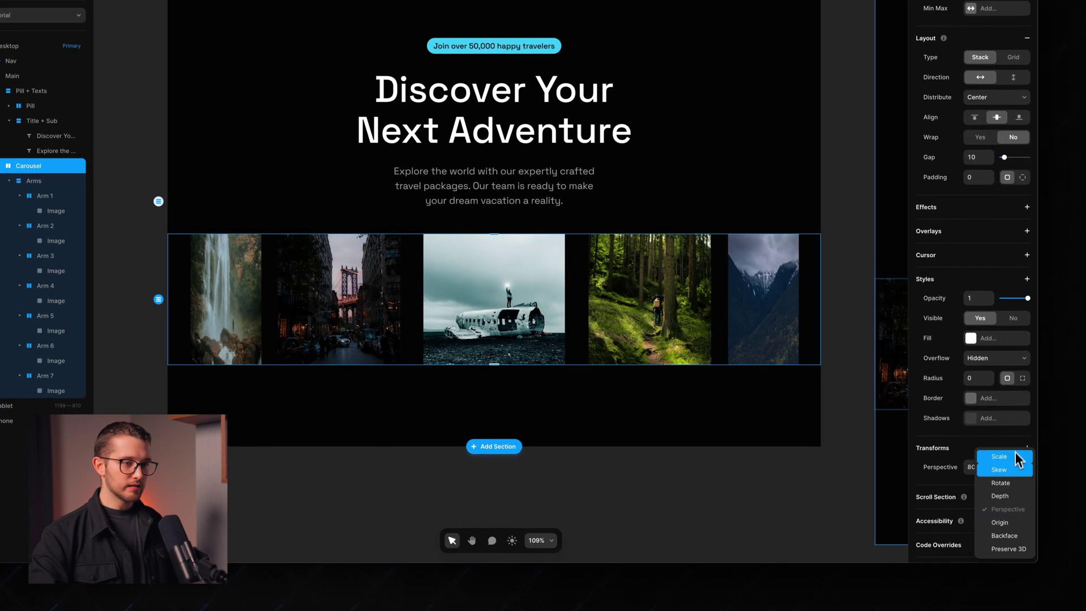
pyautogui.click(1014, 549)
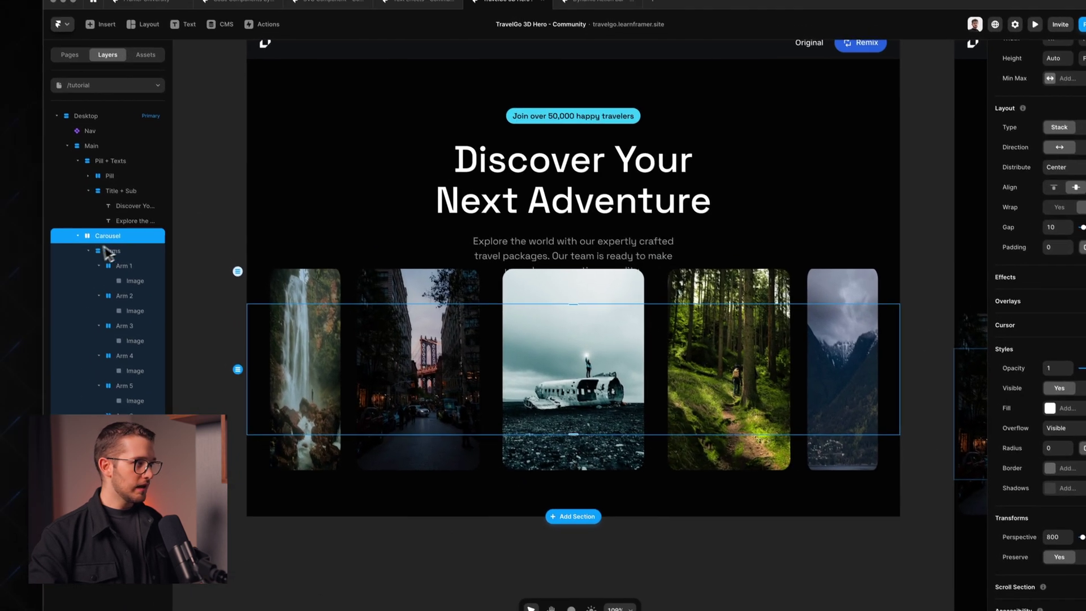
pyautogui.click(110, 251)
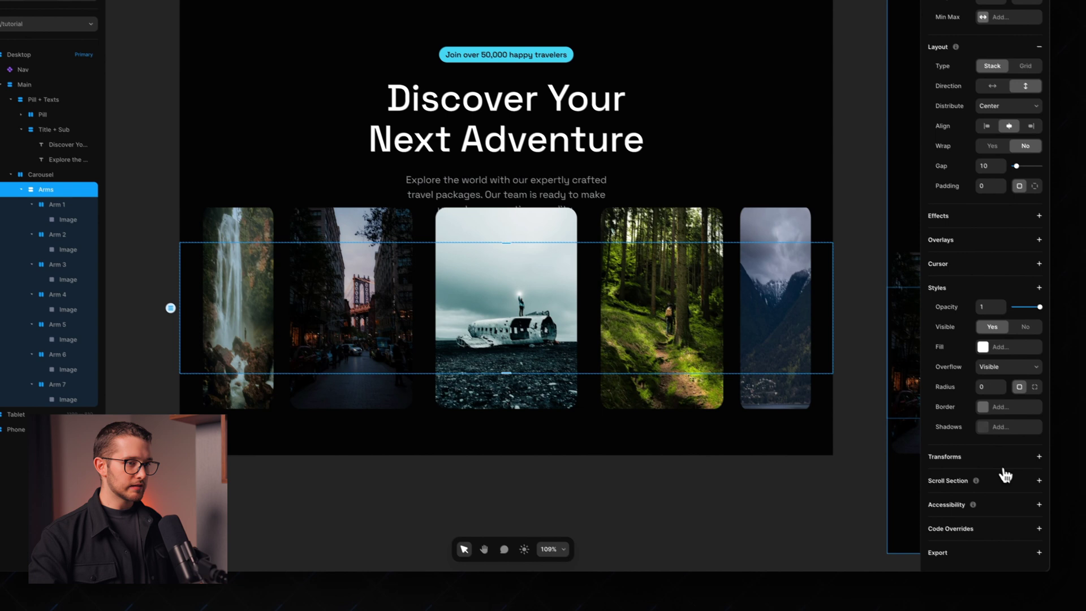
pyautogui.click(1015, 459)
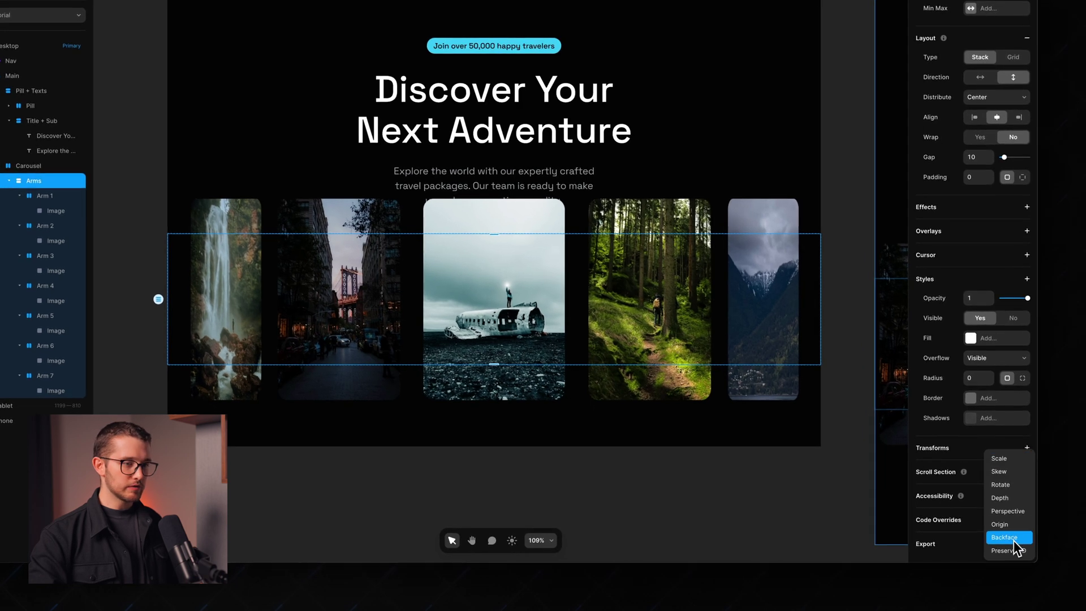
pyautogui.click(1014, 550)
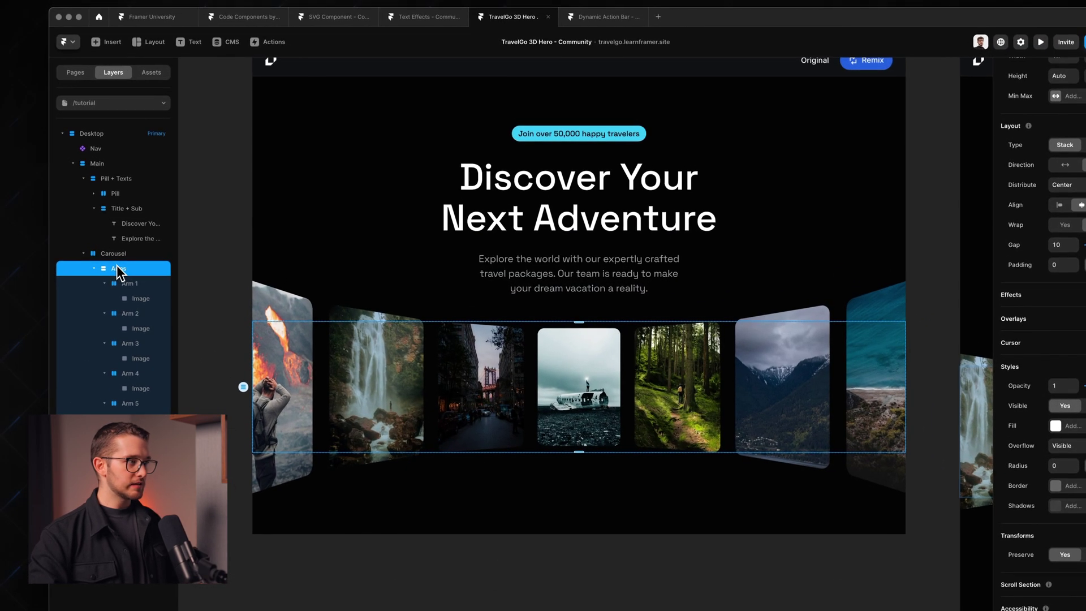
pyautogui.press('super+p')
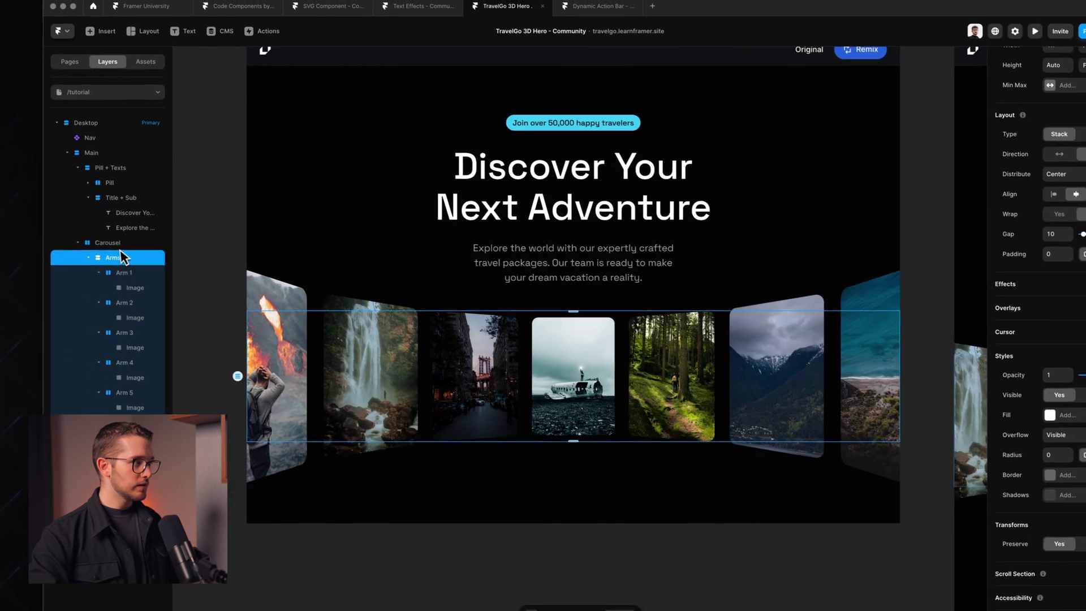
# - Add a 3D Rotate transform to the Carousel stack
pyautogui.click(79, 232)
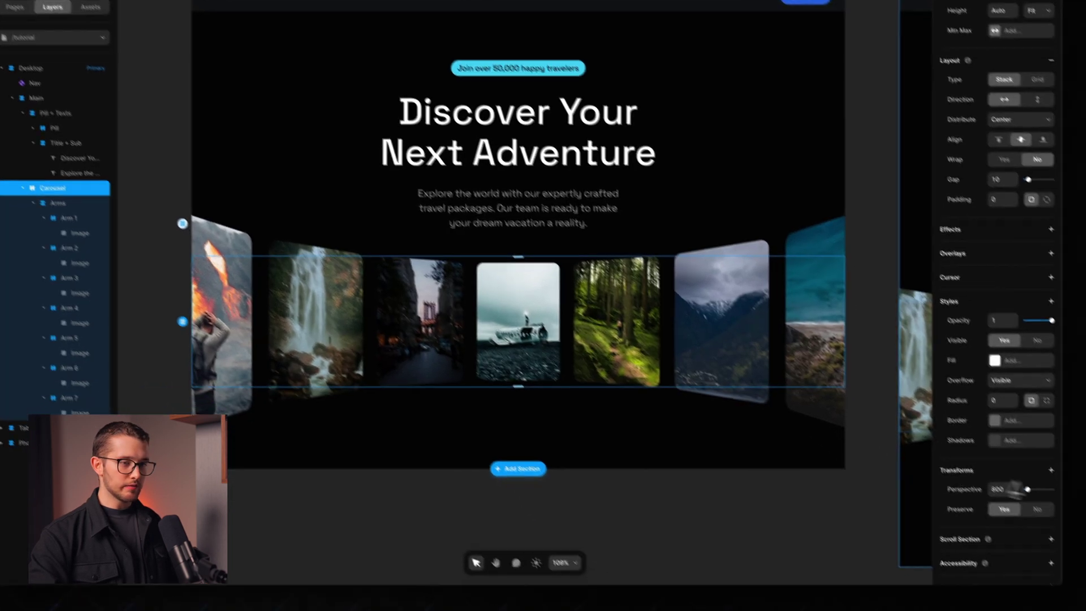
pyautogui.click(1050, 470)
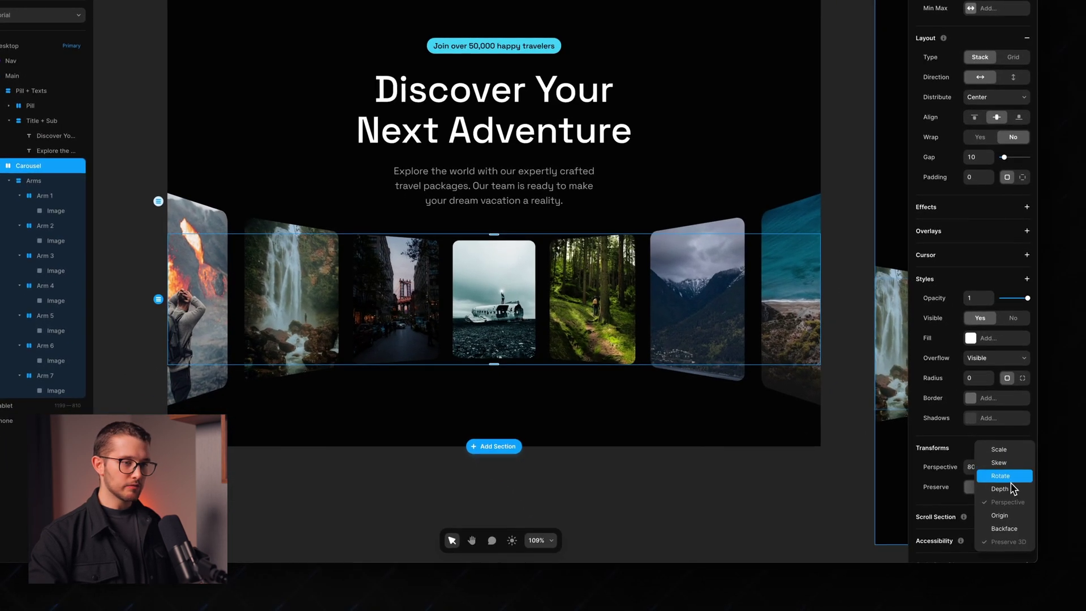
pyautogui.click(1043, 499)
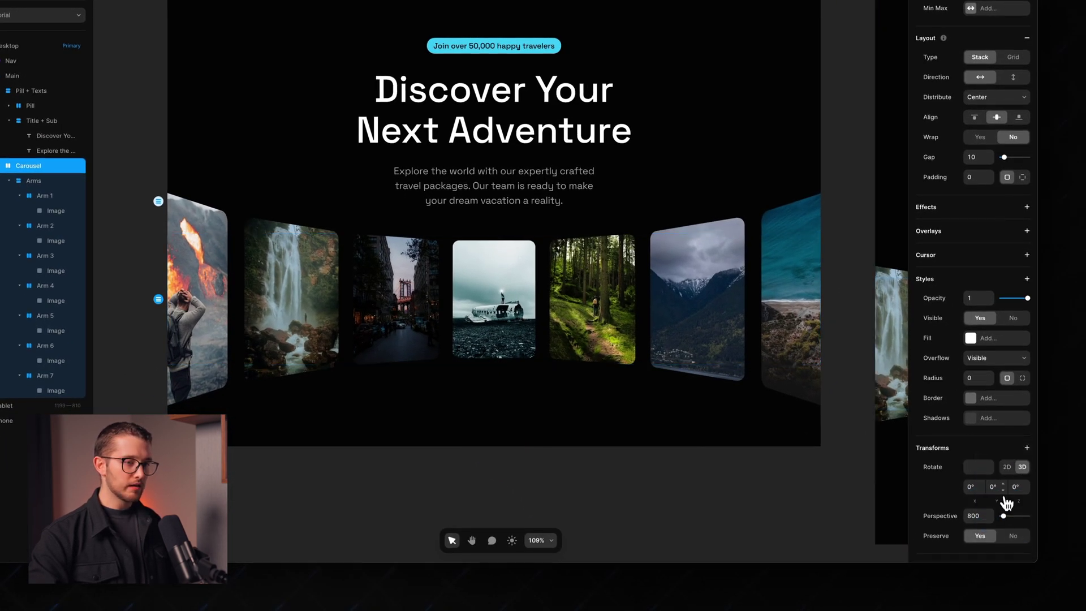
# - Spin the Carousel stack back and forth around its Y axis as a test and reset the Y rotation to 0°
pyautogui.moveTo(1003, 489); pyautogui.dragTo(1010, 435)
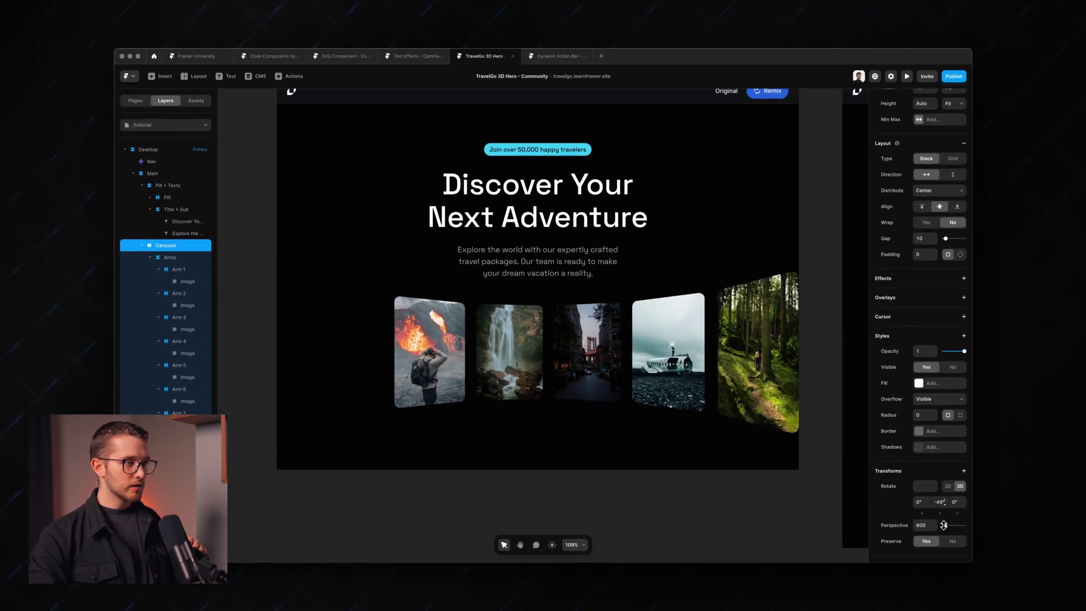
pyautogui.moveTo(943, 509); pyautogui.dragTo(1009, 453)
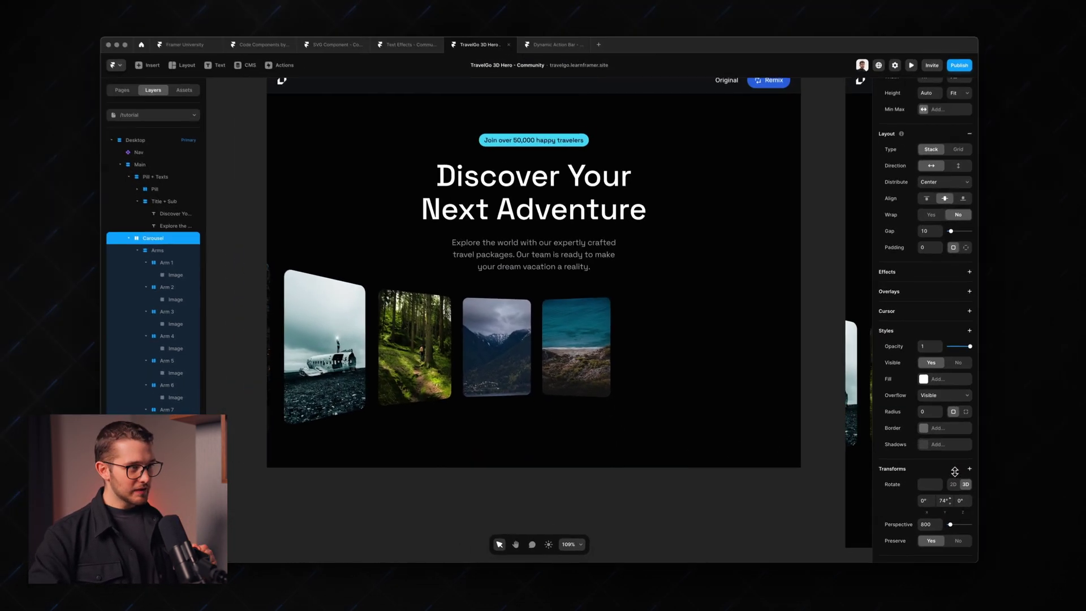
pyautogui.moveTo(950, 475); pyautogui.dragTo(948, 502)
pyautogui.click(935, 501)
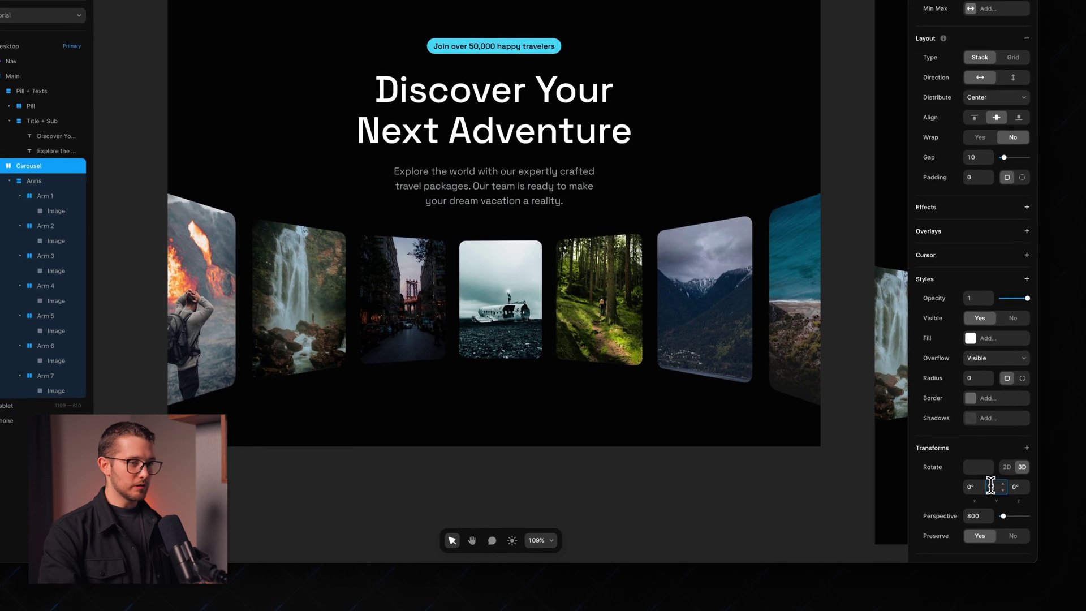
pyautogui.write('0')
pyautogui.press('Return')
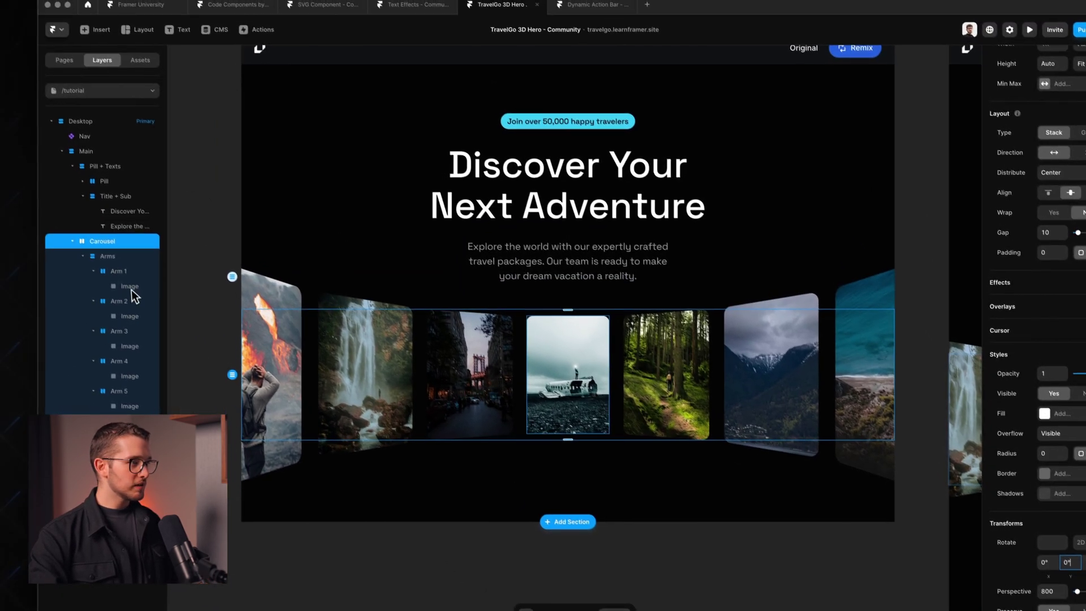
# - Duplicate the bridge street image inside the Arm 2 stack
pyautogui.click(56, 211)
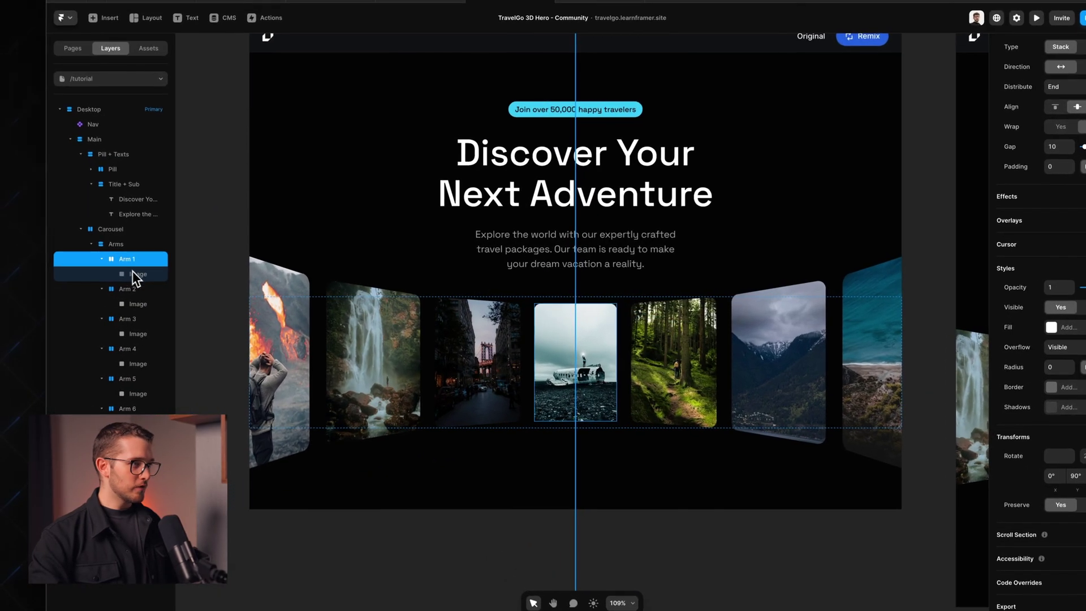
pyautogui.click(136, 289)
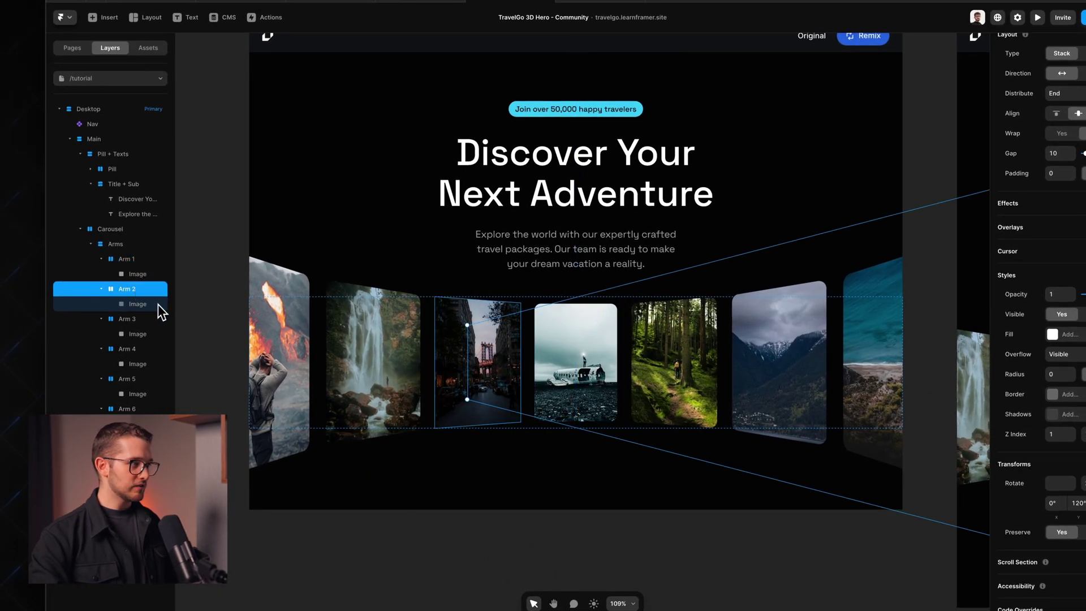
pyautogui.click(152, 306)
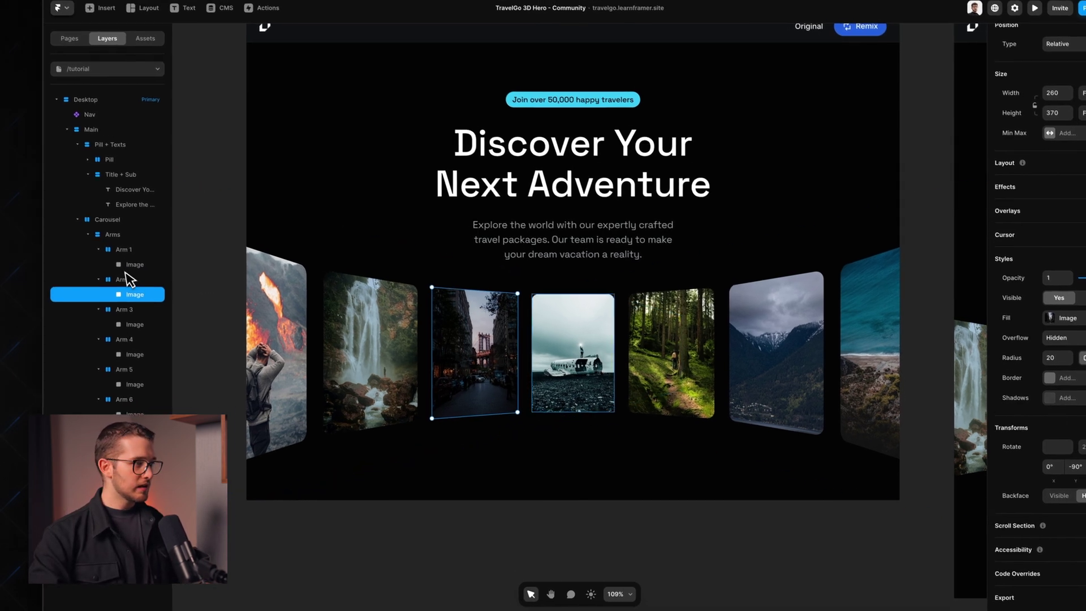
pyautogui.press('super+d')
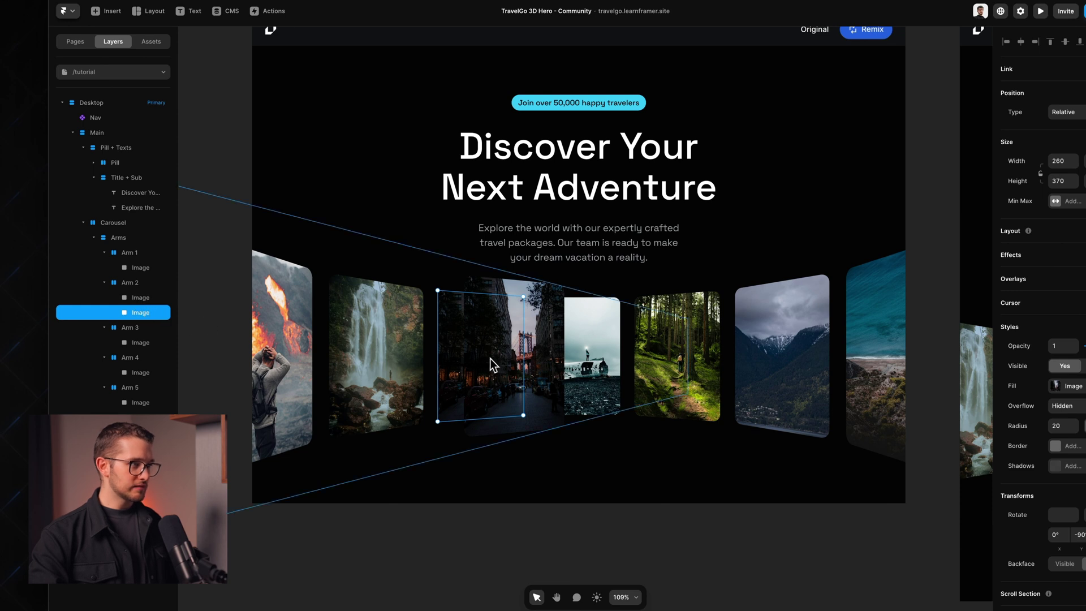
pyautogui.scroll(5, 490, 359)
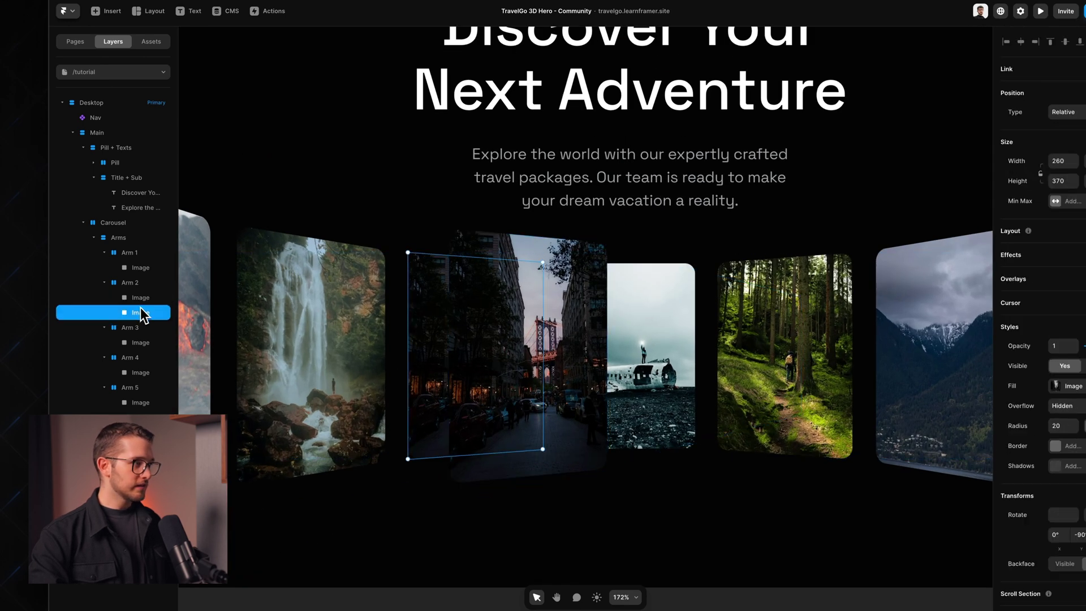
# - Set the Arm 2 stack's distribution to Space Between
pyautogui.click(130, 283)
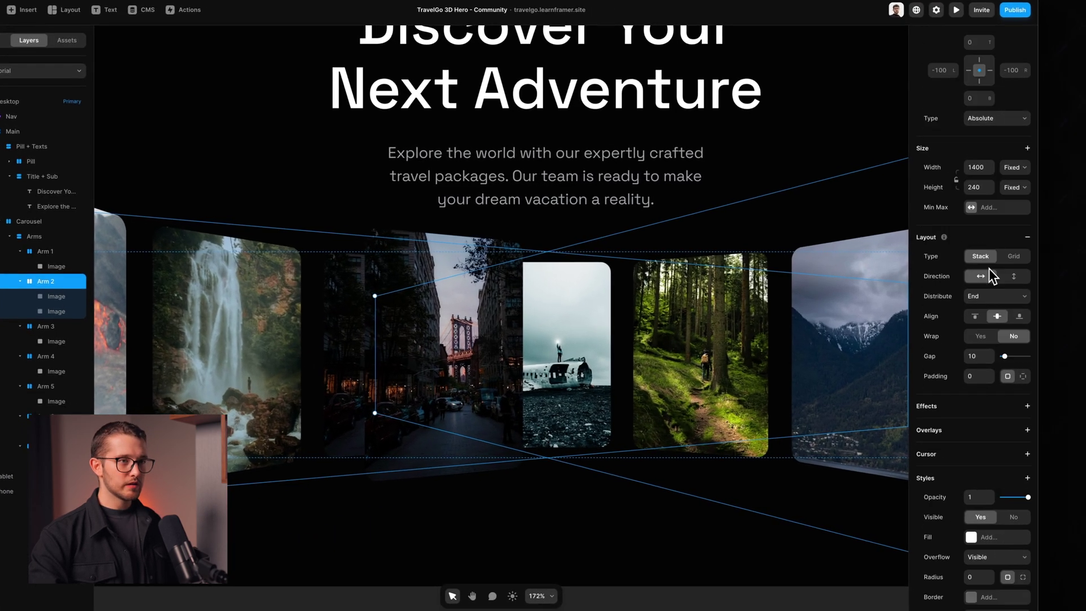
pyautogui.scroll(3, 989, 268)
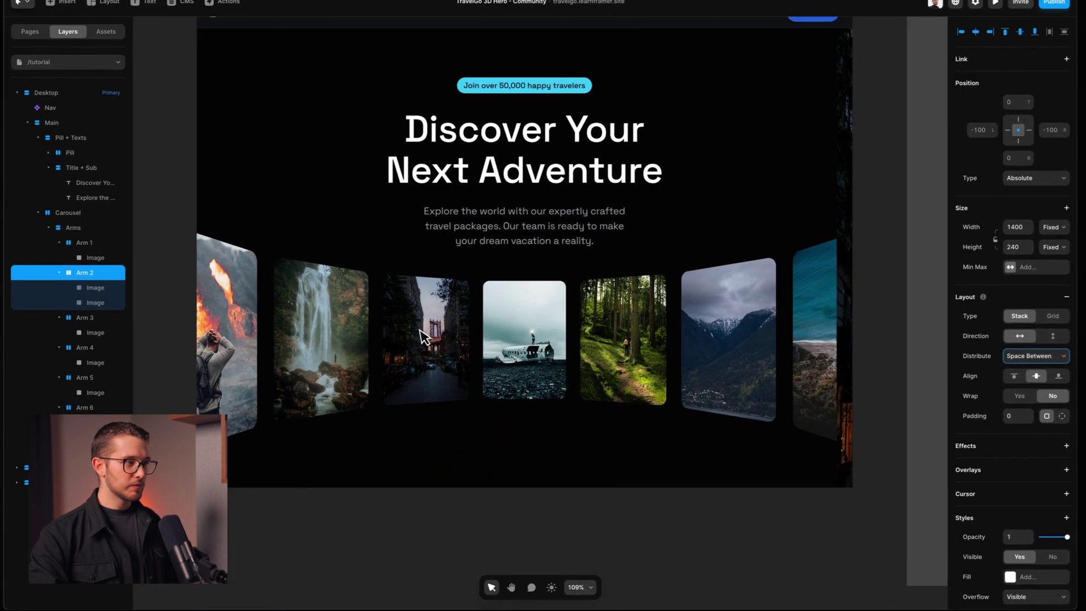
pyautogui.scroll(-3, 427, 328)
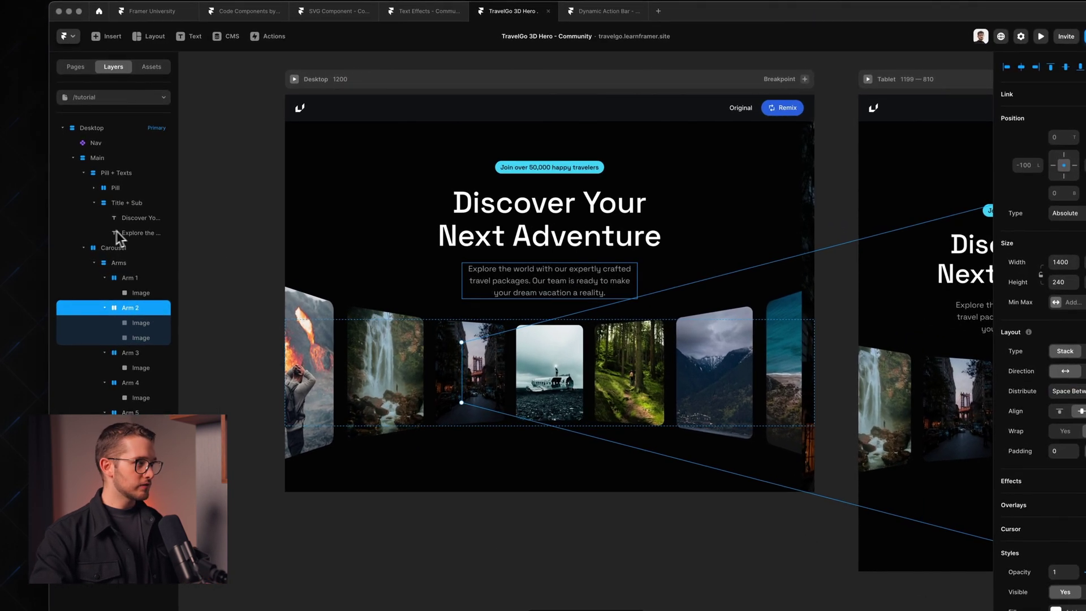
# - Turn the Carousel about half a turn around Y and set the first Arm 2 image's Y rotation to 90°
pyautogui.click(120, 248)
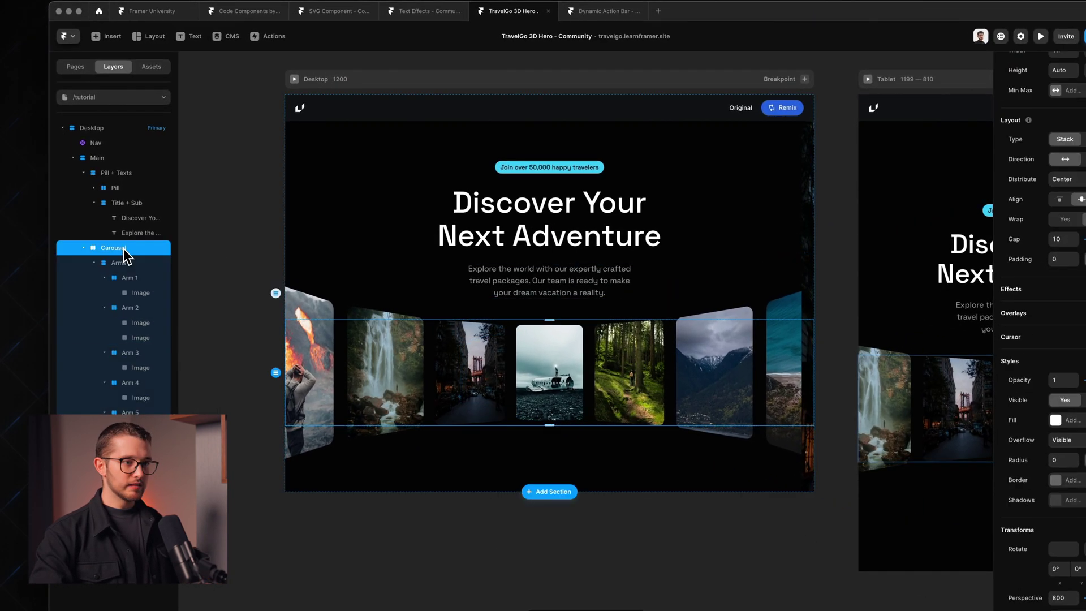
pyautogui.moveTo(1003, 487); pyautogui.dragTo(990, 600)
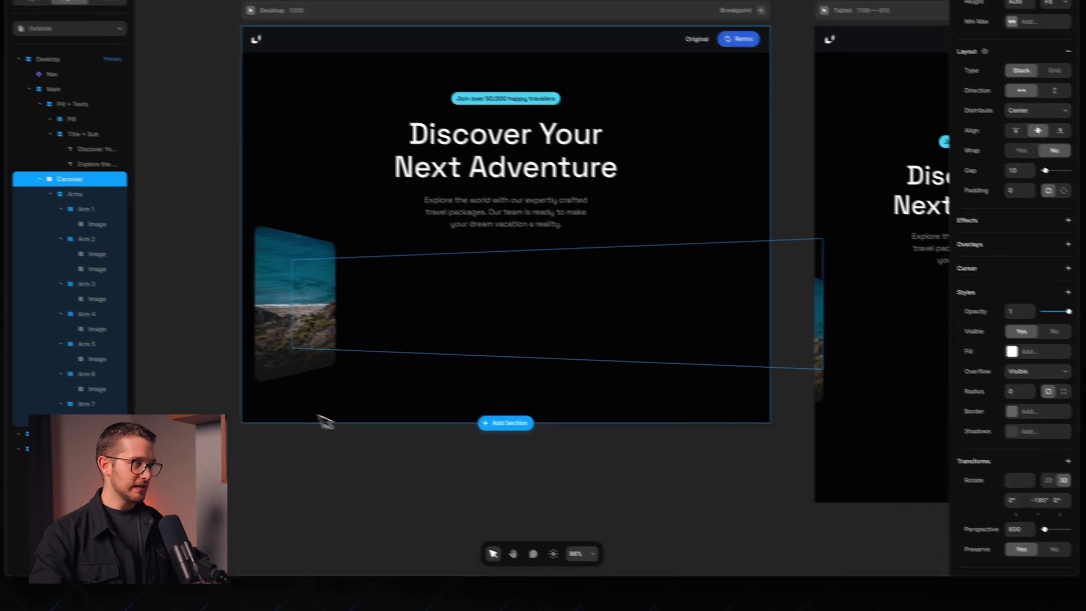
pyautogui.click(48, 240)
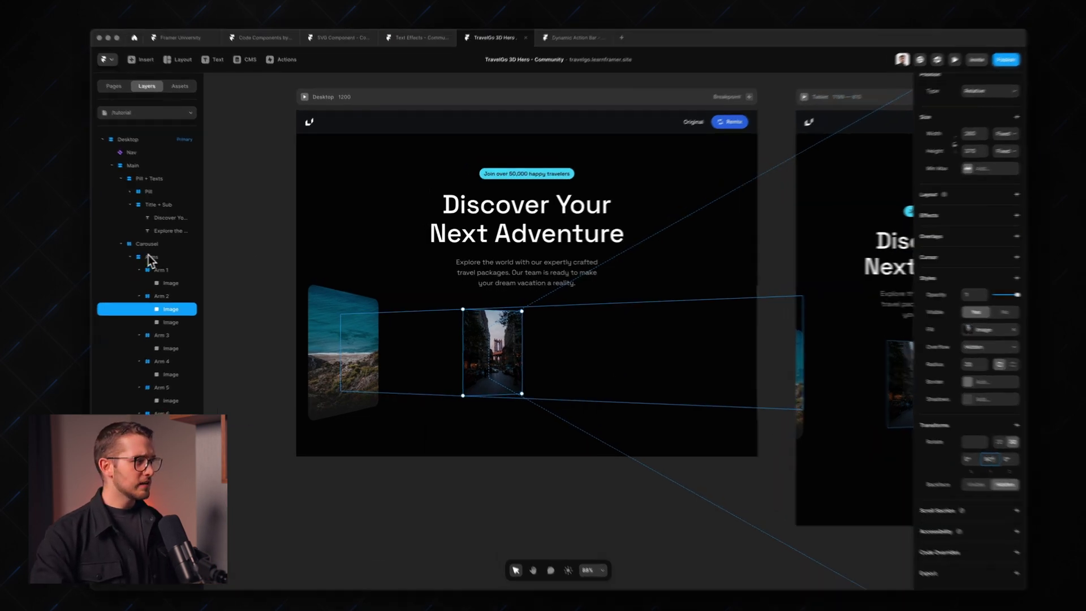
# - Turn the Carousel stack back around its Y axis to about -9°
pyautogui.click(166, 245)
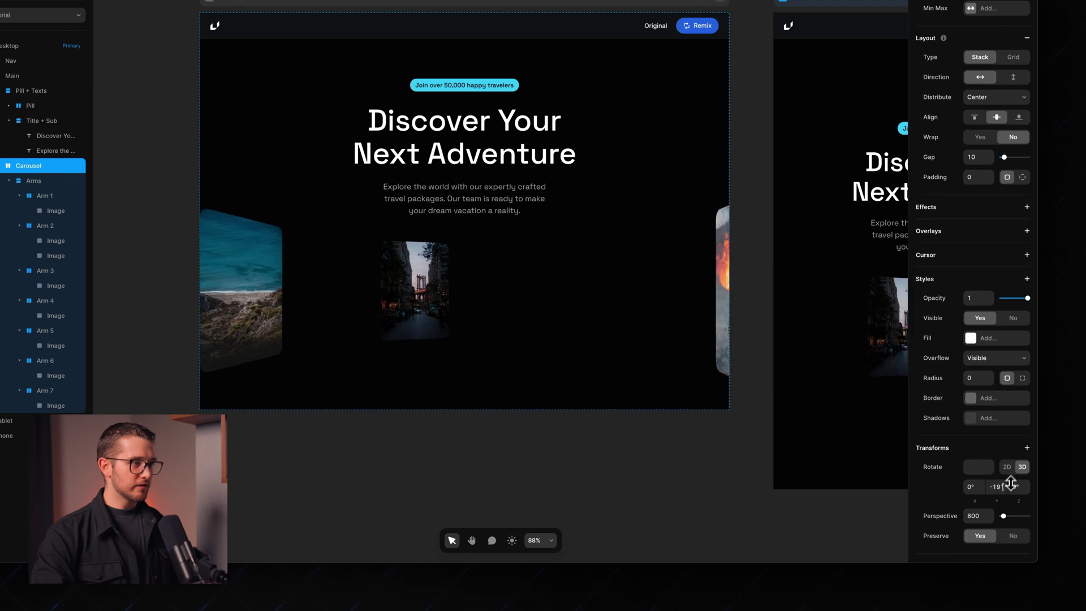
pyautogui.moveTo(1010, 483); pyautogui.dragTo(1037, 388)
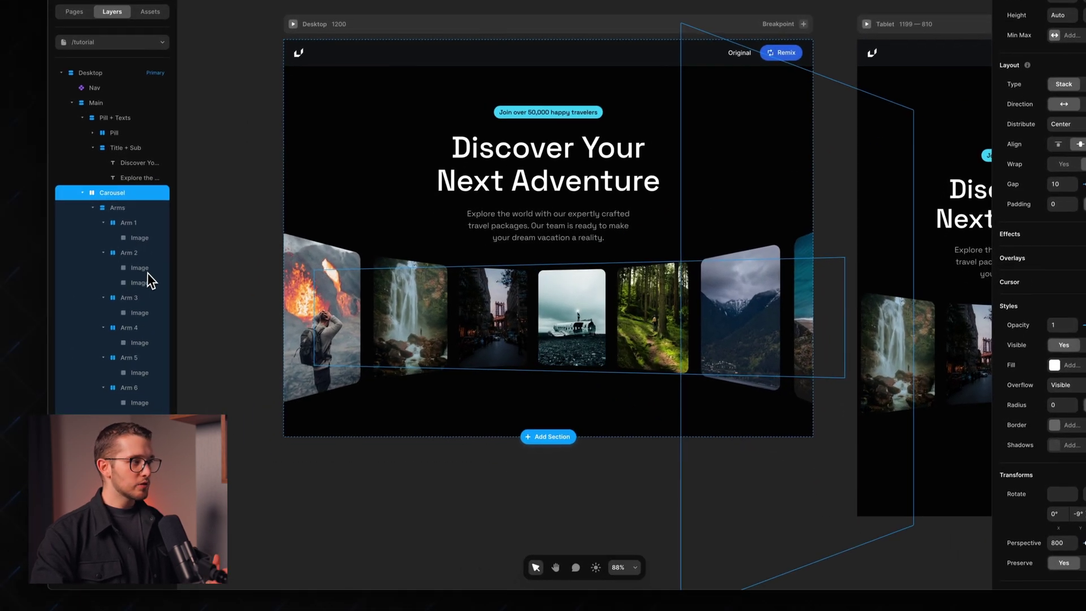
# - Duplicate the image inside Arm 1 and Arm 3 through Arm 7 so each arm holds two images
pyautogui.click(155, 241)
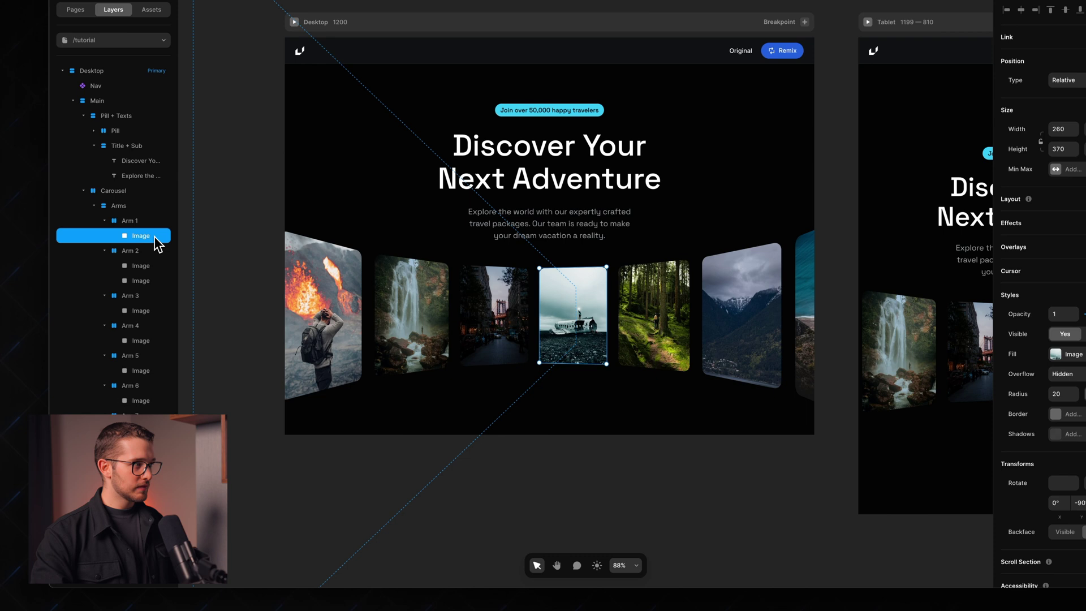
pyautogui.press('super+d')
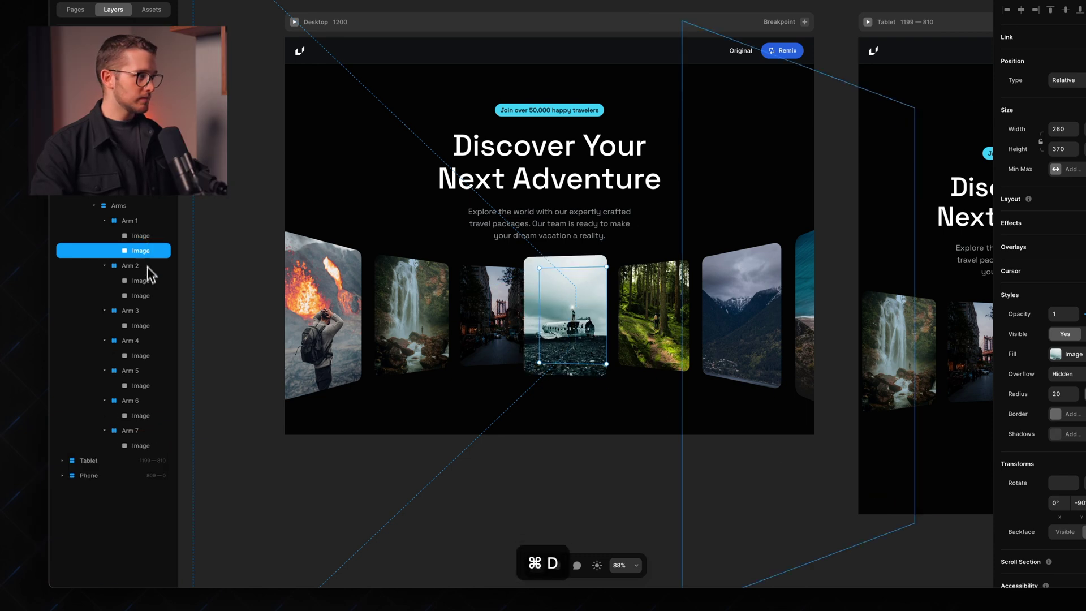
pyautogui.press('super+d')
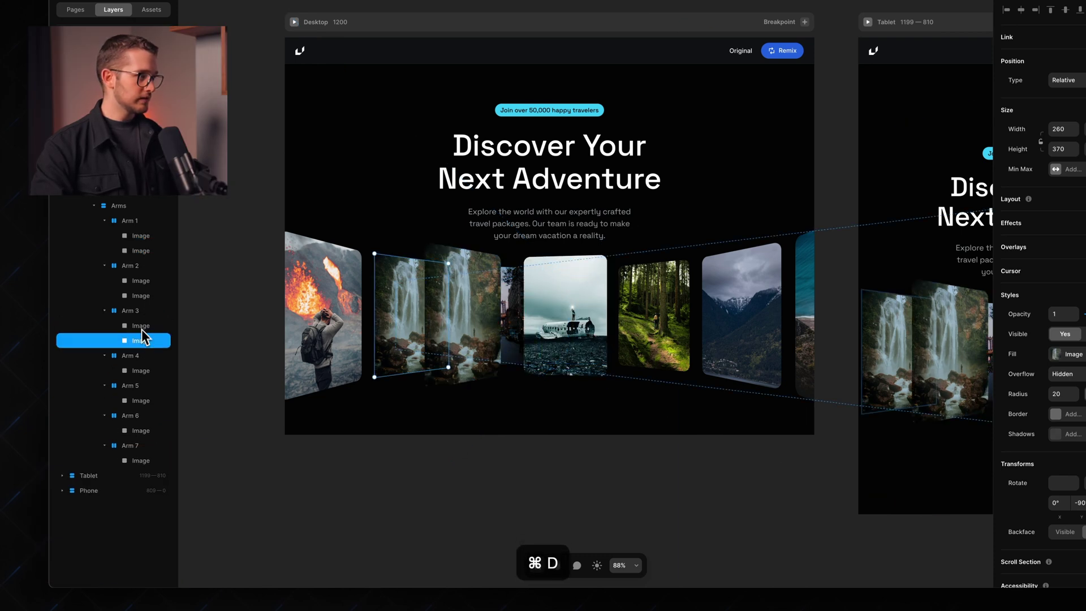
pyautogui.click(145, 376)
pyautogui.press('super+d')
pyautogui.click(143, 417)
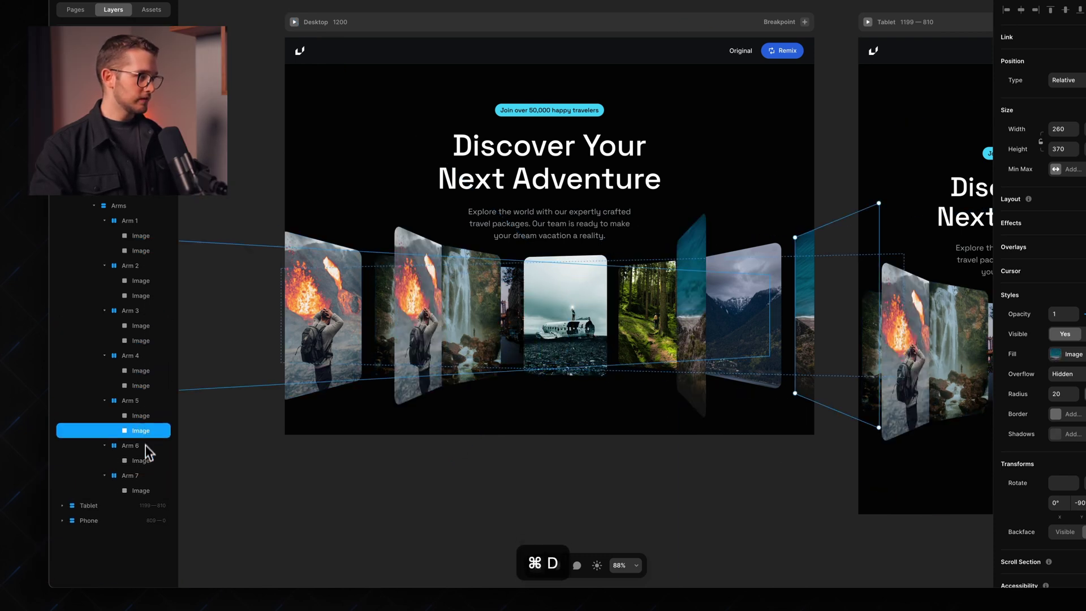
pyautogui.click(144, 461)
pyautogui.press('super+d')
pyautogui.click(145, 506)
pyautogui.press('super+d')
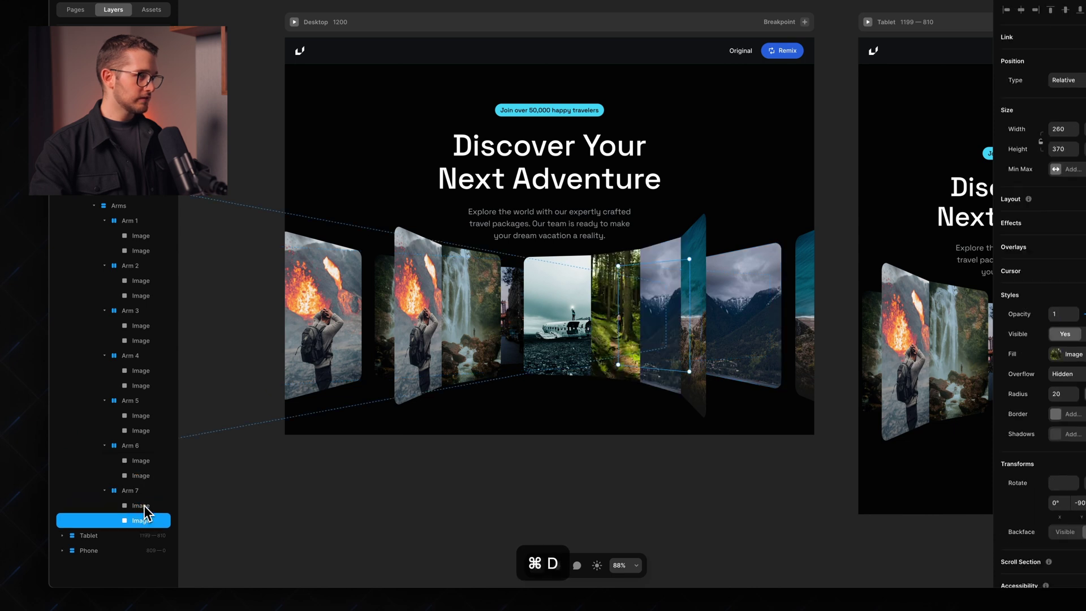
# - Set the distribution of Arm 1 through Arm 7 together to Space Between
pyautogui.click(143, 490)
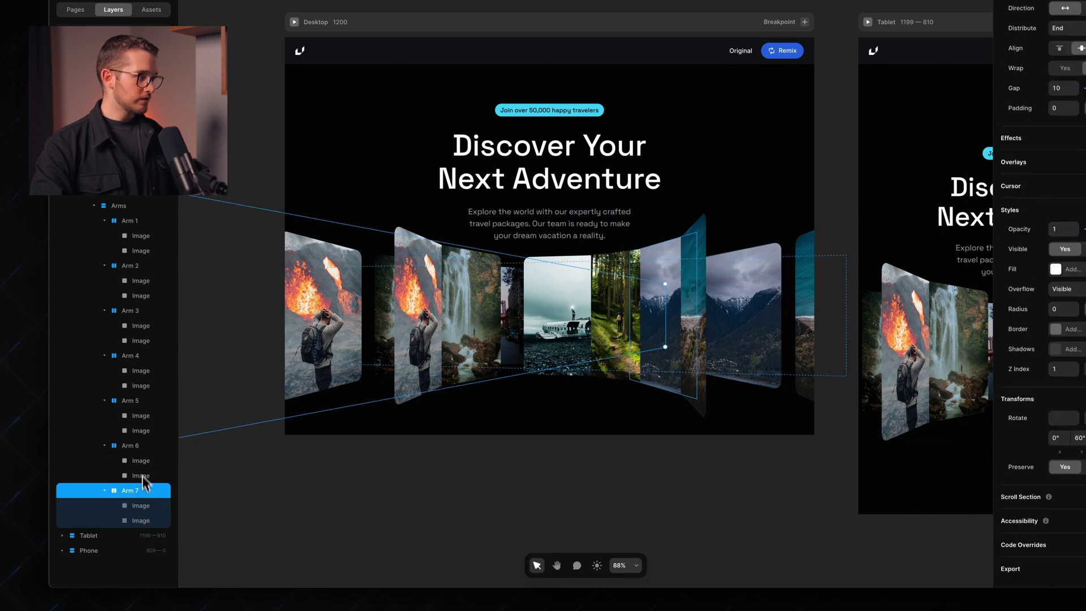
pyautogui.keyDown('shift'); pyautogui.click(145, 451); pyautogui.keyUp('shift')
pyautogui.keyDown('shift'); pyautogui.click(145, 400); pyautogui.keyUp('shift')
pyautogui.keyDown('shift'); pyautogui.click(144, 355); pyautogui.keyUp('shift')
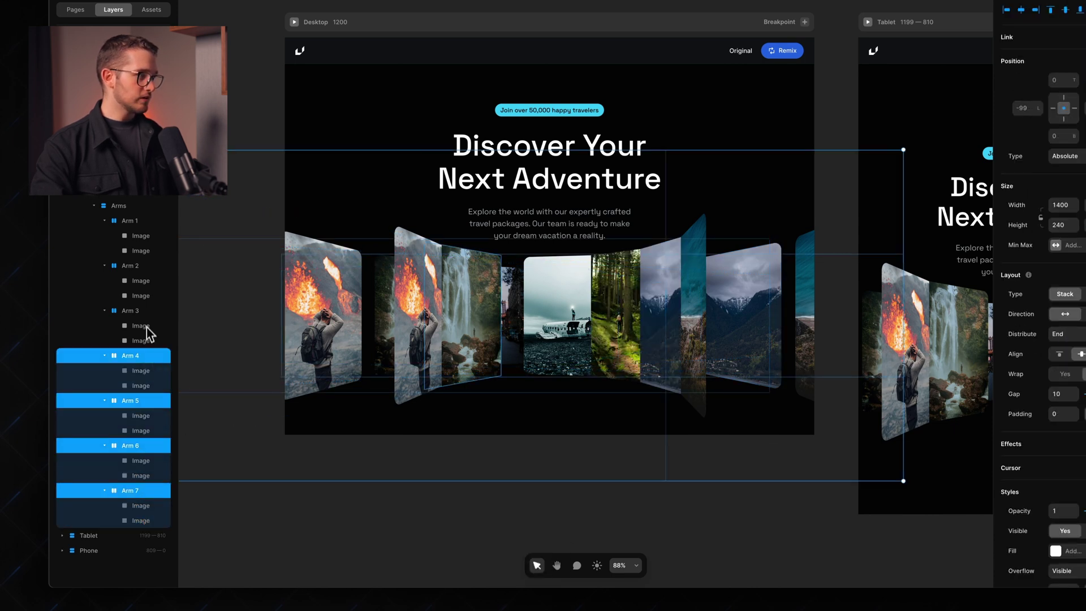
pyautogui.keyDown('shift'); pyautogui.click(142, 265); pyautogui.keyUp('shift')
pyautogui.keyDown('shift'); pyautogui.click(146, 222); pyautogui.keyUp('shift')
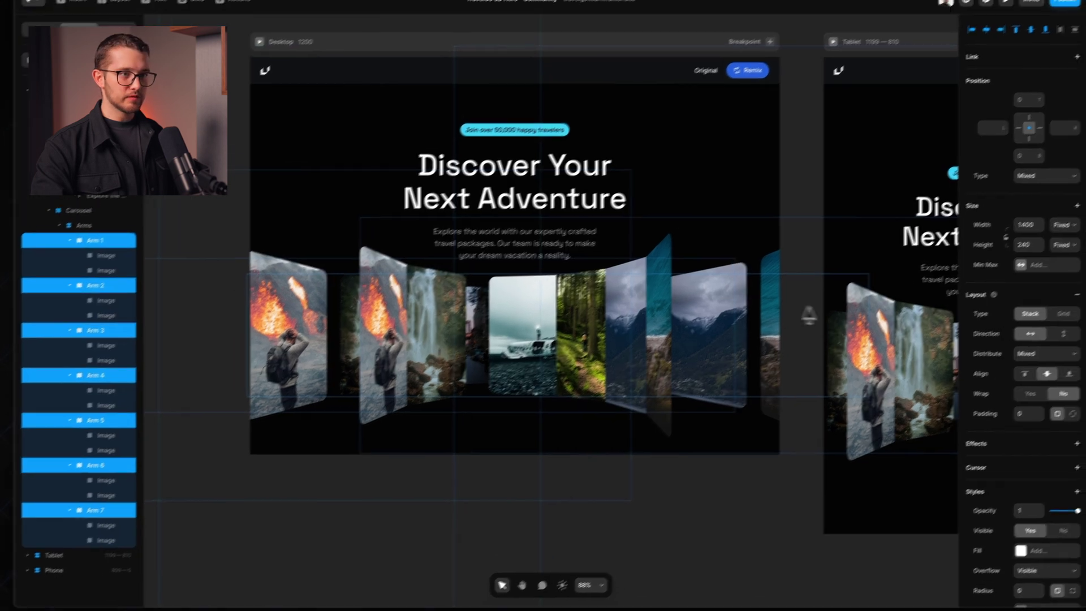
pyautogui.click(996, 346)
pyautogui.click(987, 387)
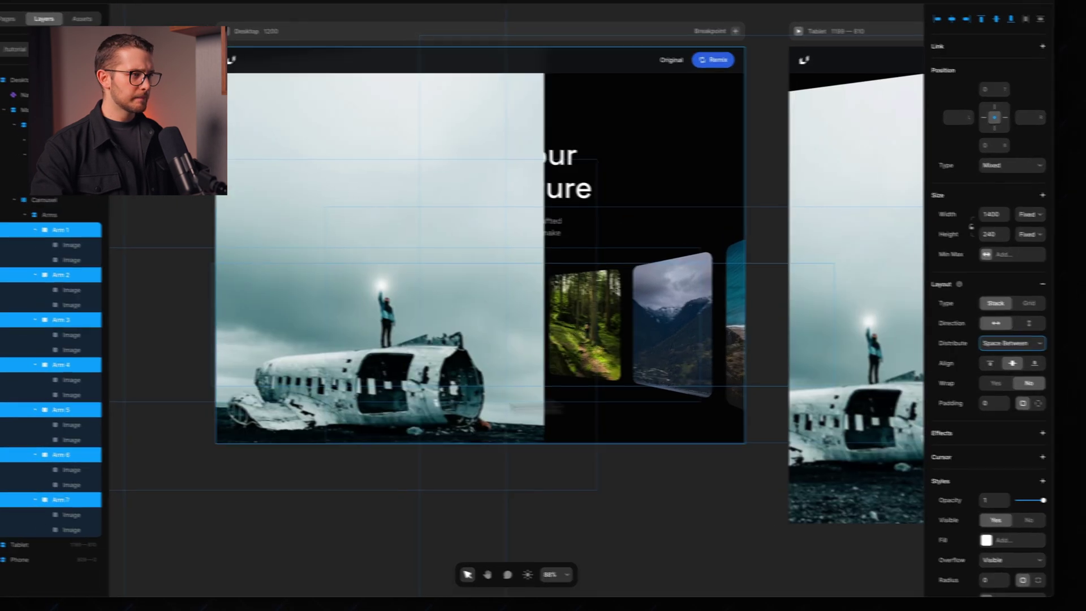
# - Set the Y rotation of the first image in each of Arm 1 through Arm 7 to 90°
pyautogui.click(114, 266)
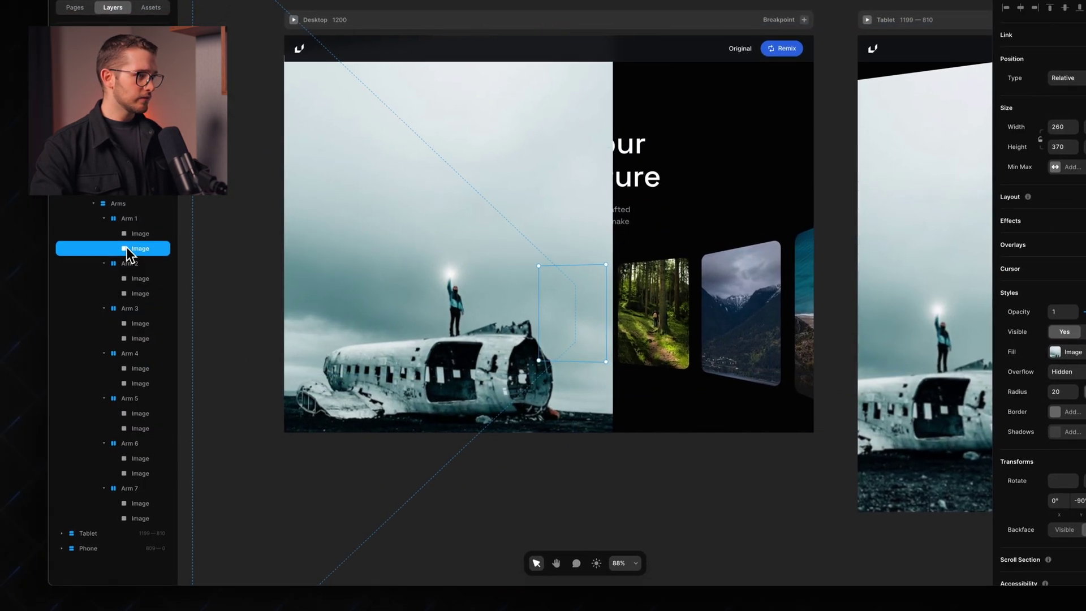
pyautogui.click(135, 234)
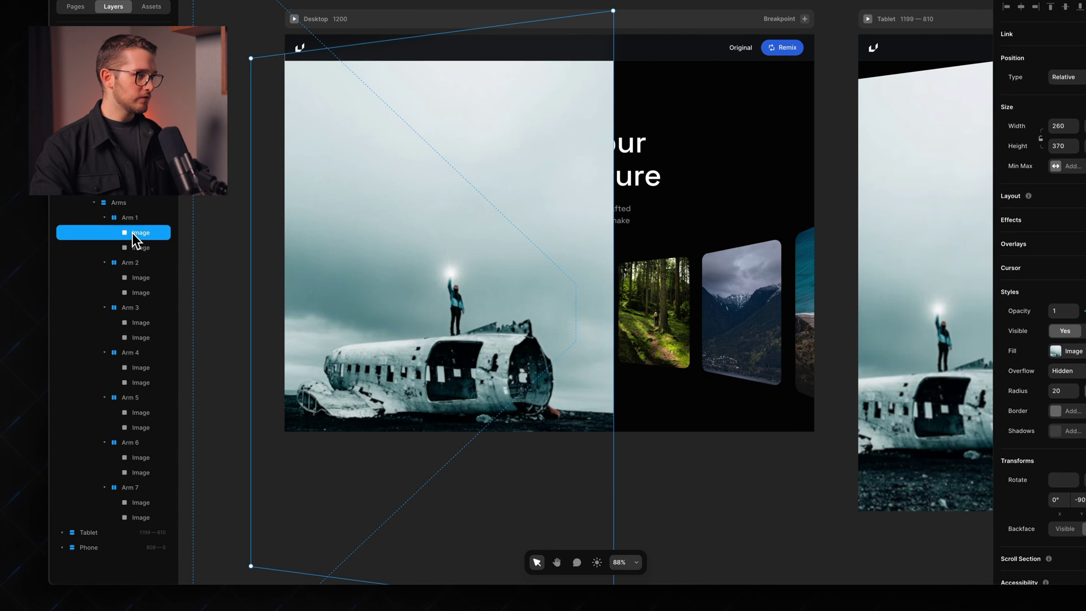
pyautogui.keyDown('shift'); pyautogui.click(144, 278); pyautogui.keyUp('shift')
pyautogui.keyDown('shift'); pyautogui.click(146, 323); pyautogui.keyUp('shift')
pyautogui.keyDown('shift'); pyautogui.click(145, 367); pyautogui.keyUp('shift')
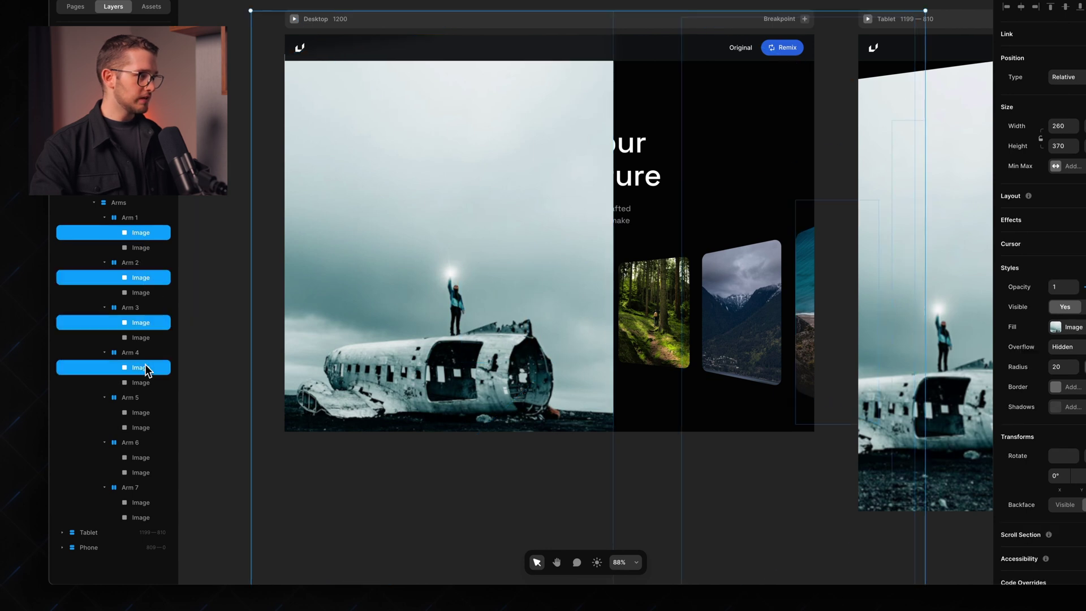
pyautogui.keyDown('shift'); pyautogui.click(146, 504); pyautogui.keyUp('shift')
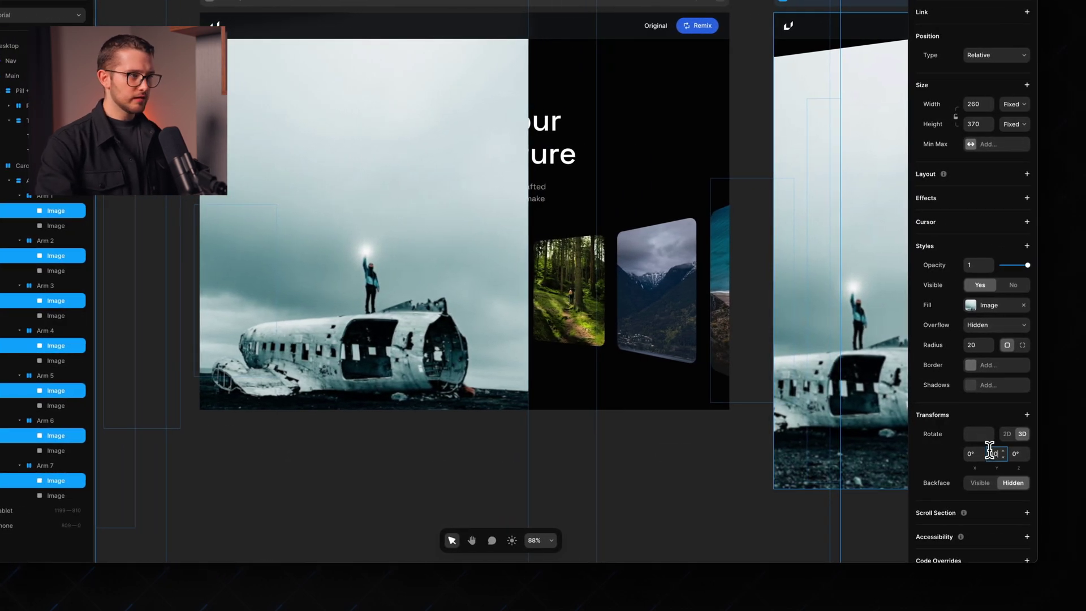
pyautogui.press('Return')
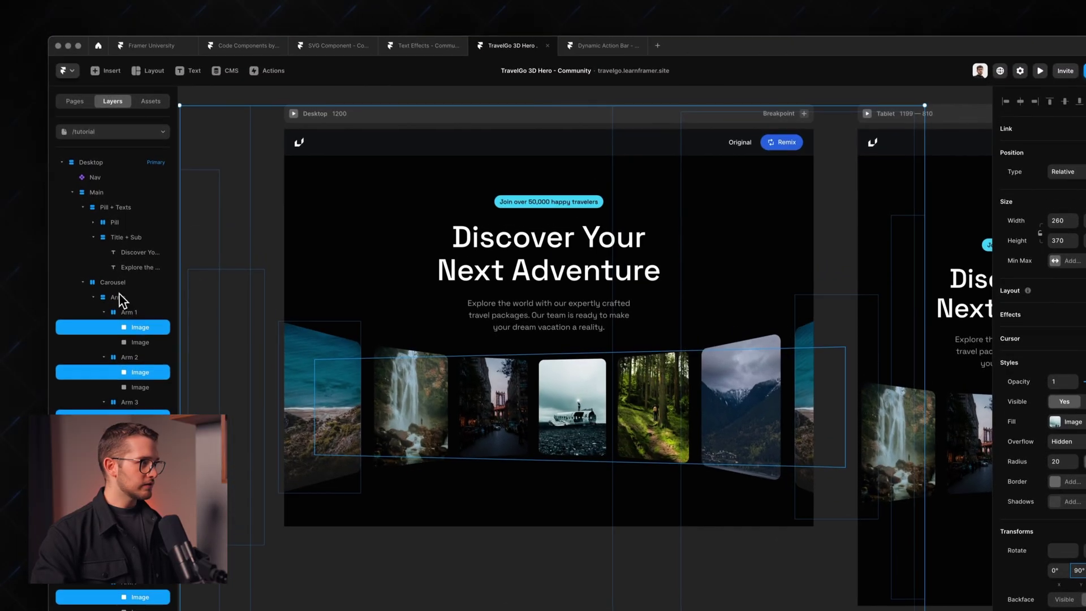
# - Spin the Carousel stack around its Y axis to check the ring, and reset its Y rotation to 0°
pyautogui.click(116, 282)
pyautogui.scroll(-3, 1023, 156)
pyautogui.moveTo(1080, 602); pyautogui.dragTo(1085, 572)
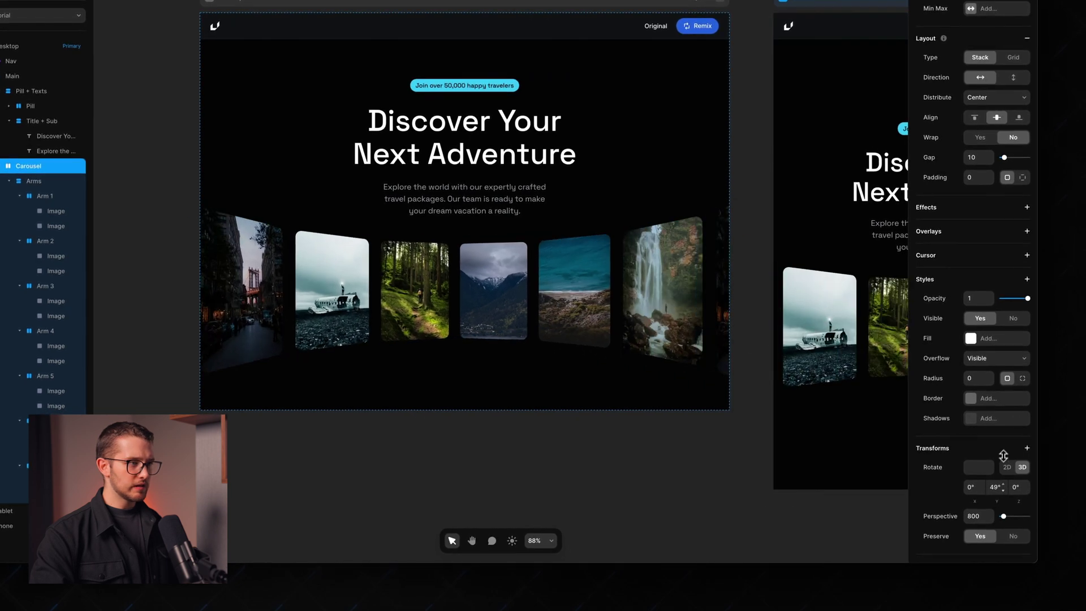
pyautogui.moveTo(1003, 455)
pyautogui.mouseDown()
pyautogui.moveTo(1029, 404)
pyautogui.moveTo(1017, 466)
pyautogui.mouseUp()
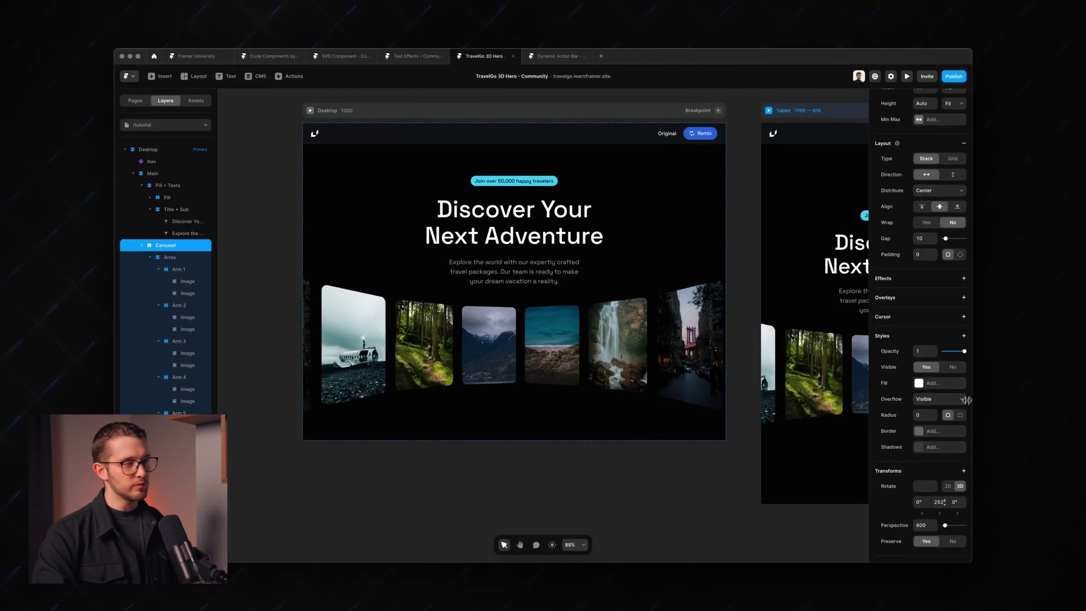
pyautogui.moveTo(961, 492); pyautogui.dragTo(970, 491)
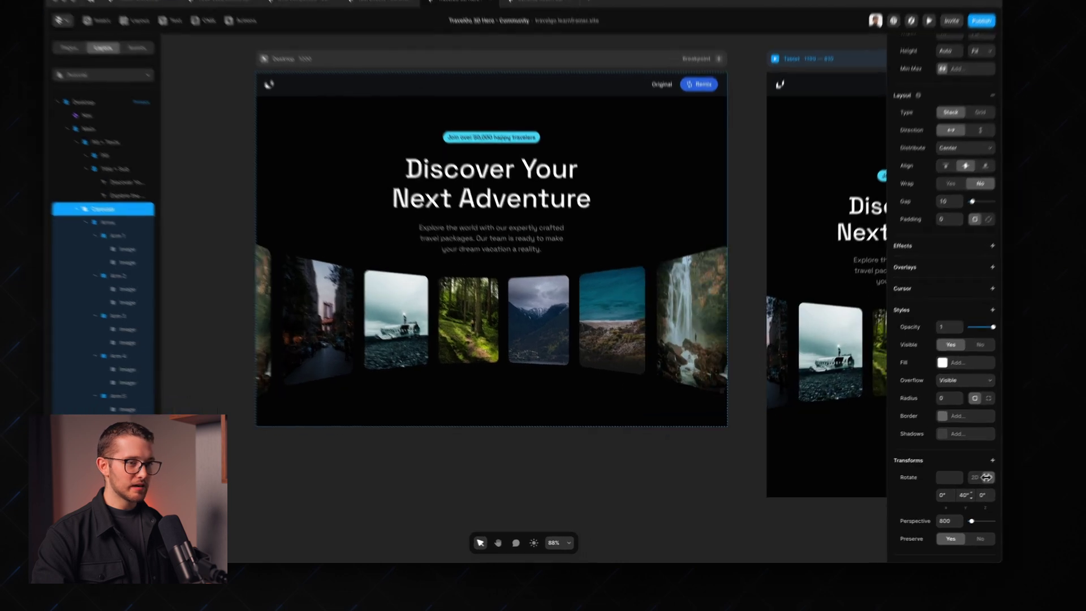
pyautogui.click(937, 502)
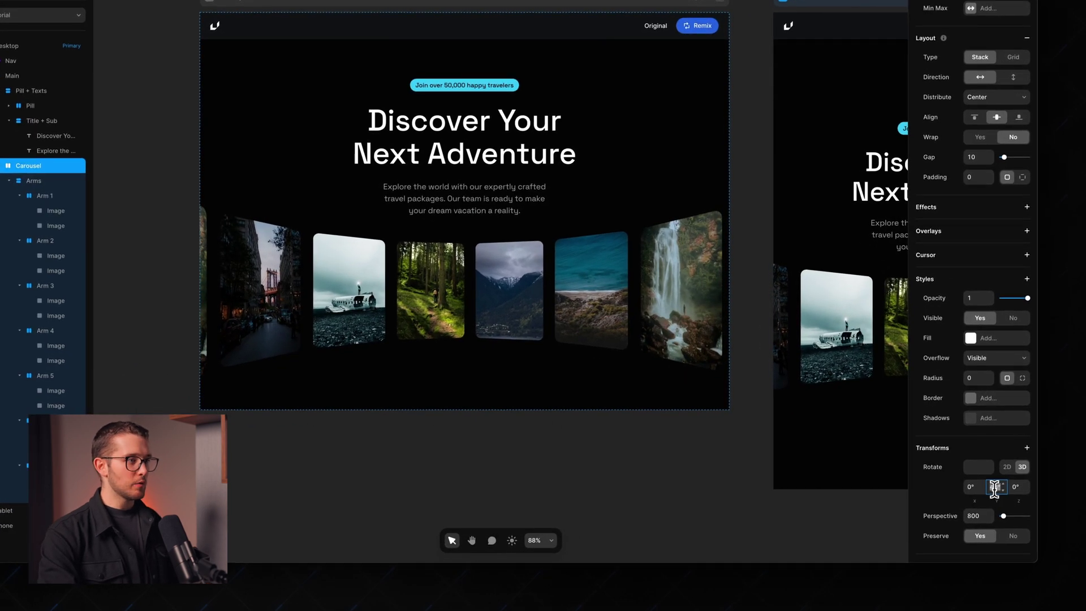
pyautogui.write('0')
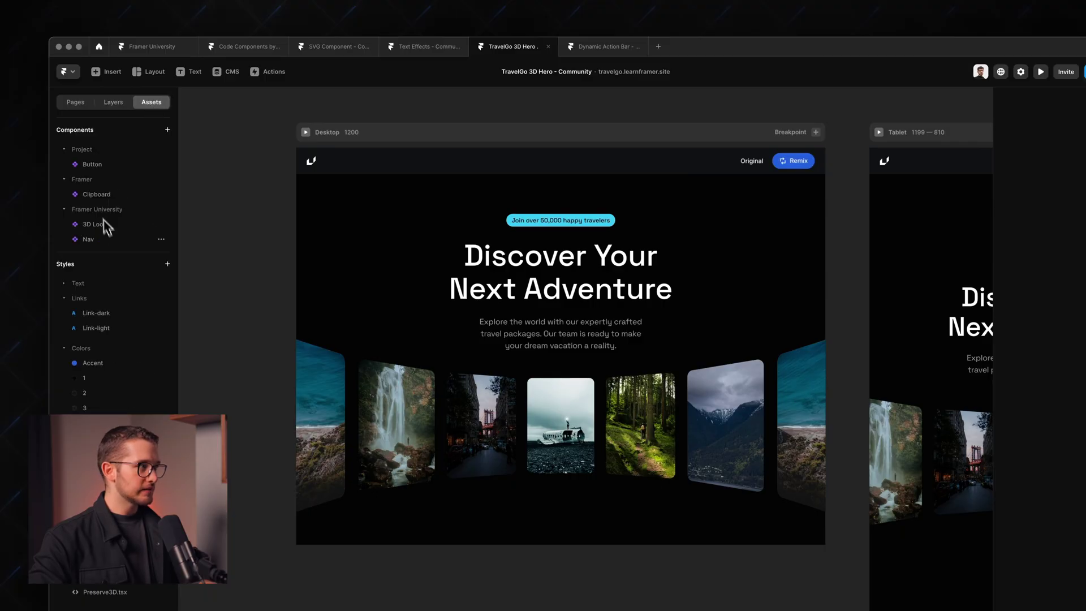
# - Add the 3D Look component from the Framer University assets to the empty canvas beside the Desktop breakpoint
pyautogui.hscroll(-3, 271, 229)
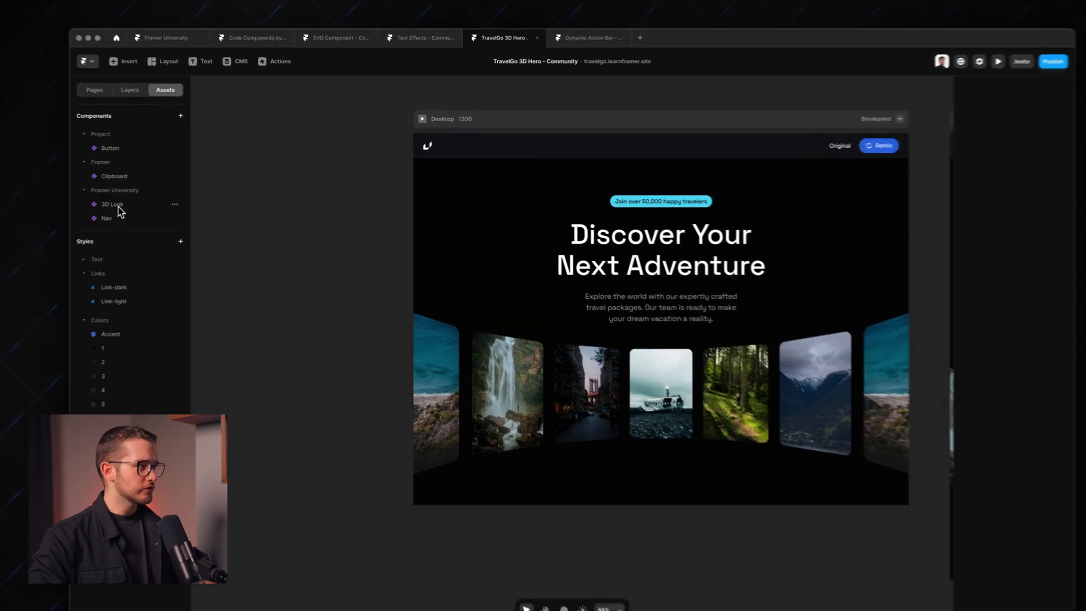
pyautogui.moveTo(156, 201); pyautogui.dragTo(270, 223)
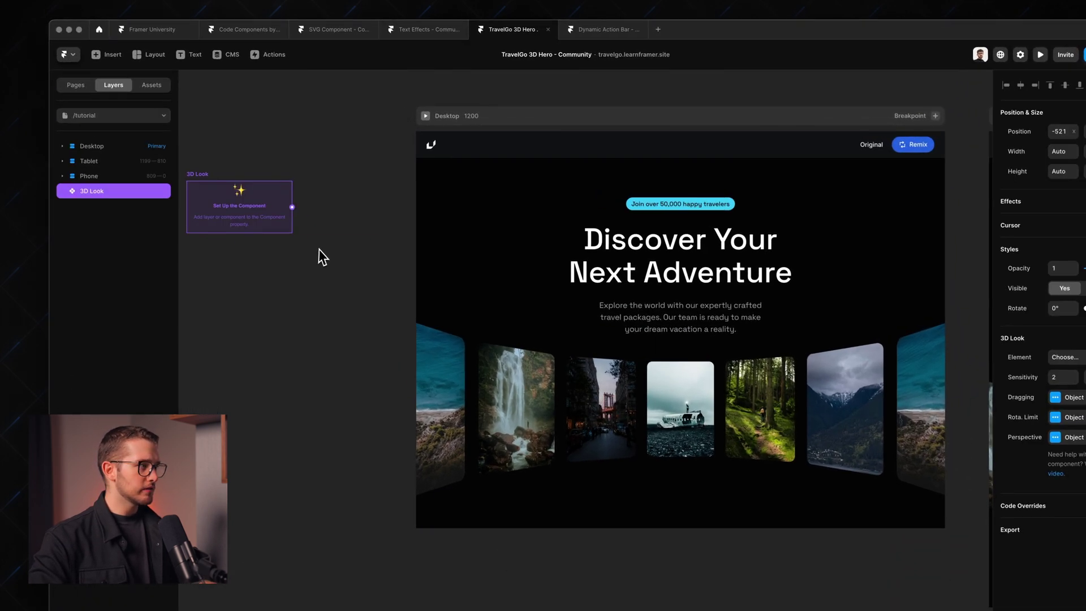
pyautogui.hscroll(-3, 319, 249)
pyautogui.moveTo(319, 249); pyautogui.dragTo(354, 303)
pyautogui.scroll(5, 353, 299)
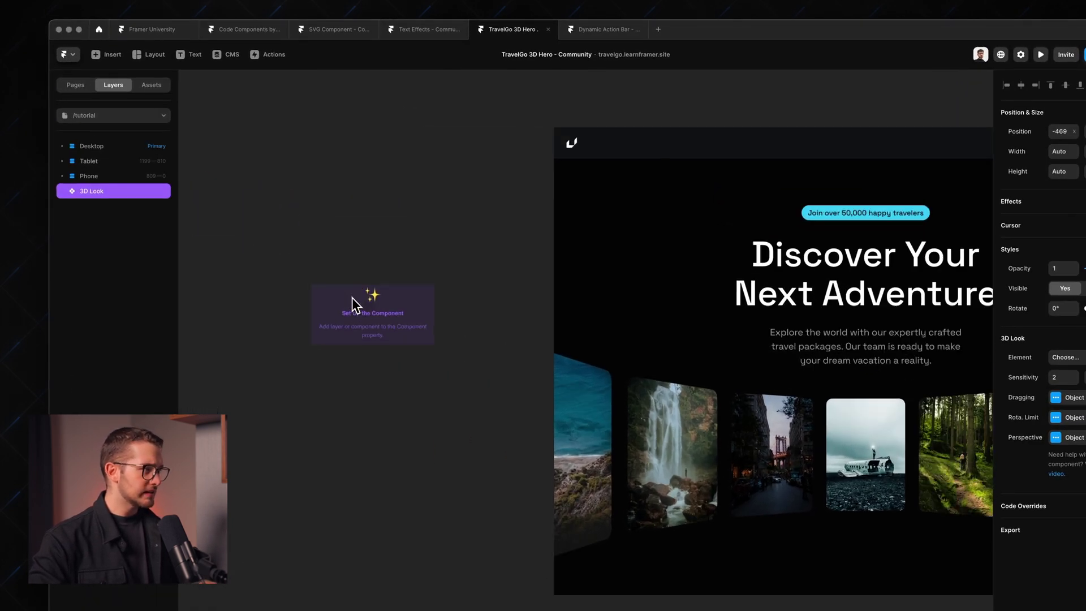
pyautogui.scroll(-5, 352, 298)
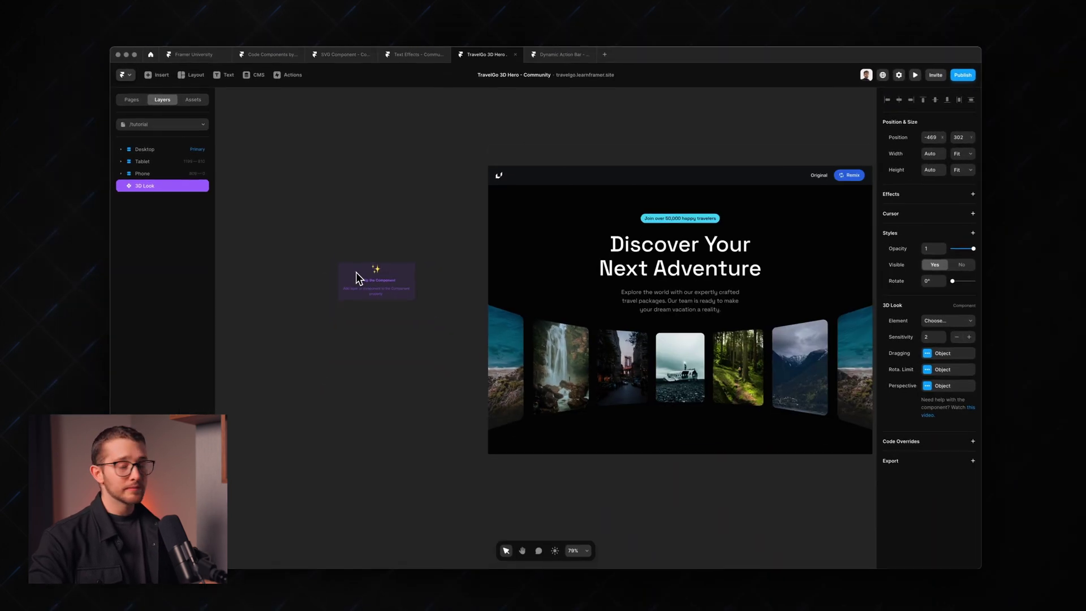
# - Move the Carousel stack out of the Desktop's Main section onto the empty canvas beside the breakpoint
pyautogui.moveTo(356, 272); pyautogui.dragTo(598, 355)
pyautogui.click(600, 351)
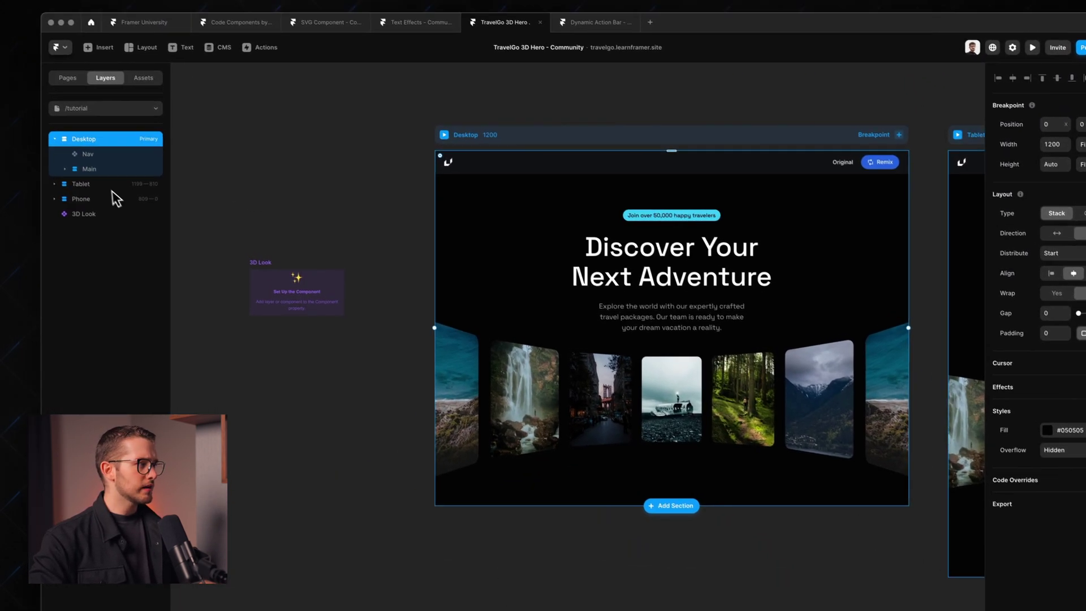
pyautogui.click(166, 176)
pyautogui.click(117, 204)
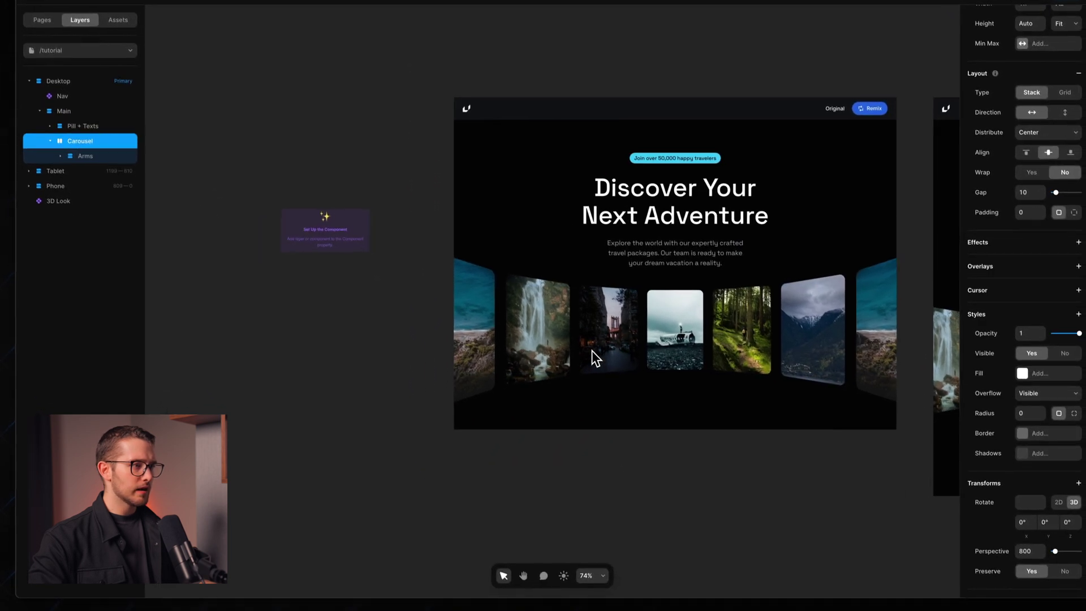
pyautogui.moveTo(700, 334); pyautogui.dragTo(222, 339)
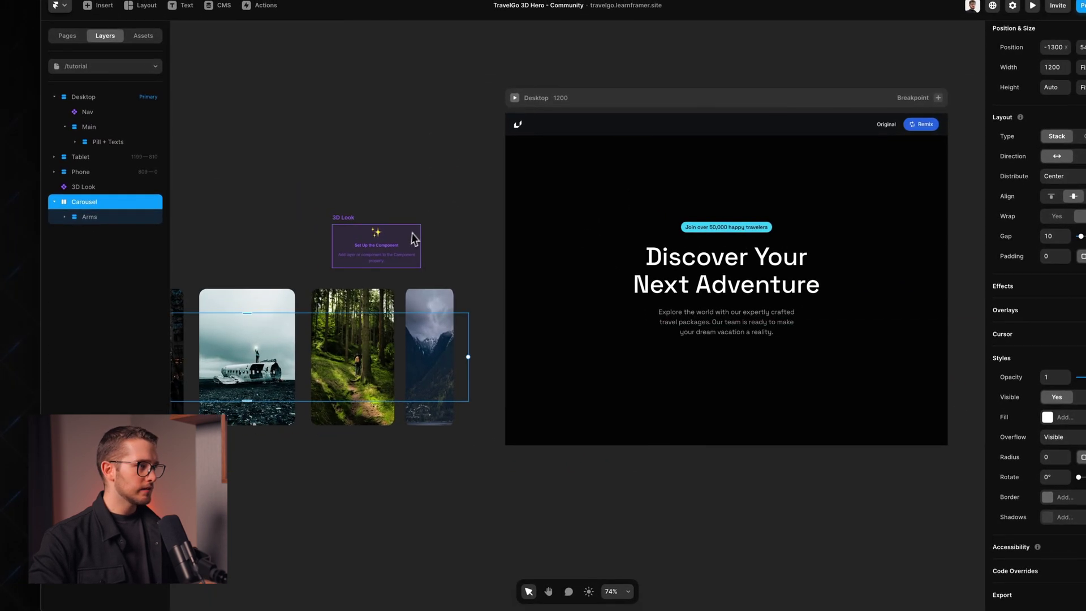
# - Cut the 3D Look component from the canvas and paste it into the Desktop's Main section below Pill + Texts
pyautogui.click(412, 234)
pyautogui.press('super+x')
pyautogui.click(696, 373)
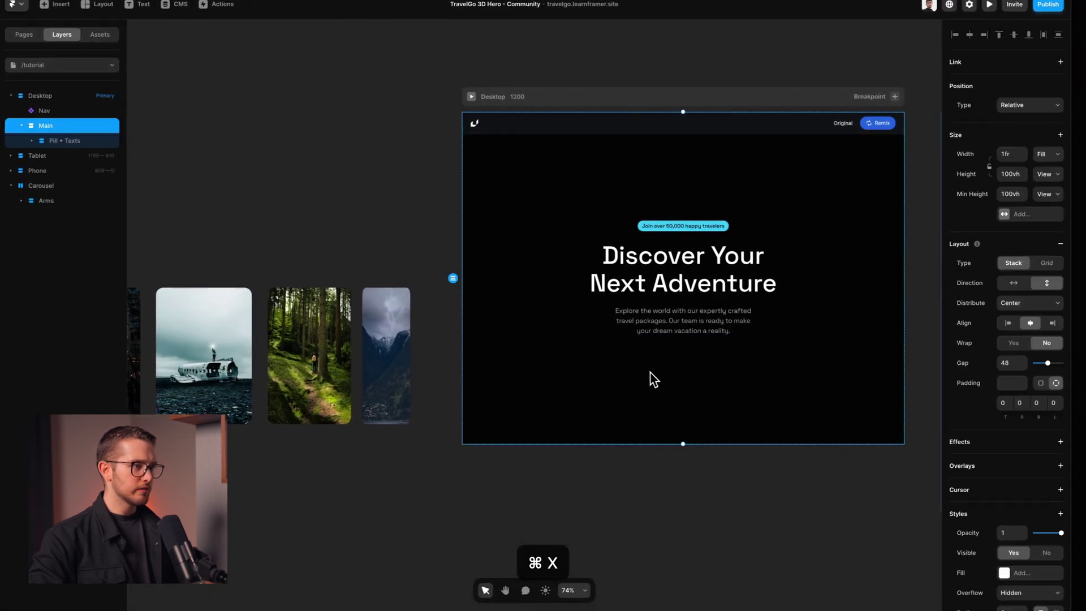
pyautogui.press('super+v')
pyautogui.hscroll(3, 645, 372)
pyautogui.scroll(3, 565, 340)
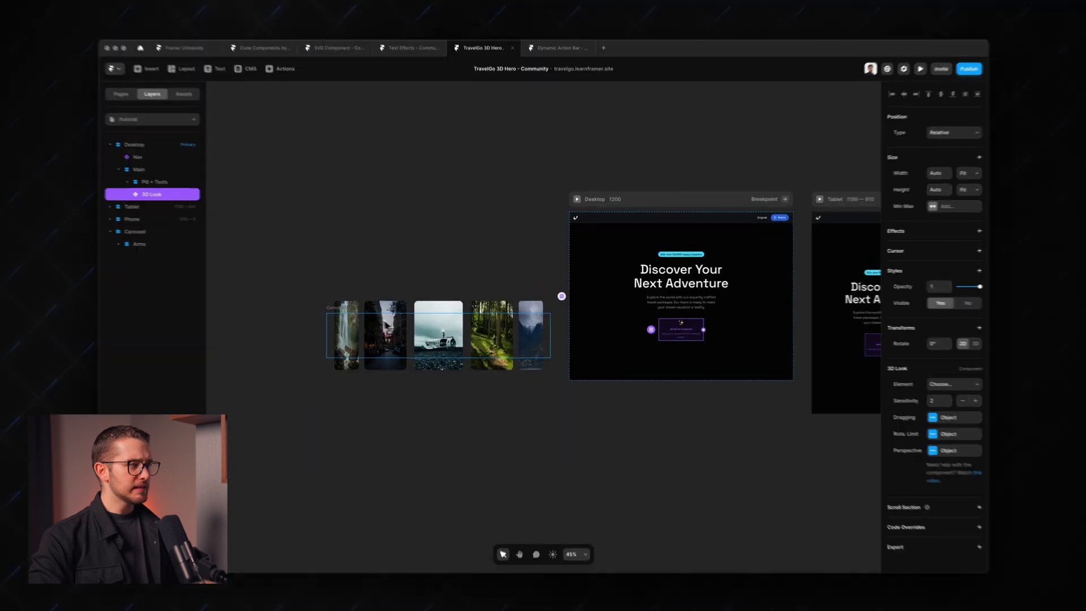
# - Connect the Carousel stack to the 3D Look component as its Element and preview the Desktop breakpoint
pyautogui.click(375, 324)
pyautogui.hscroll(2, 419, 318)
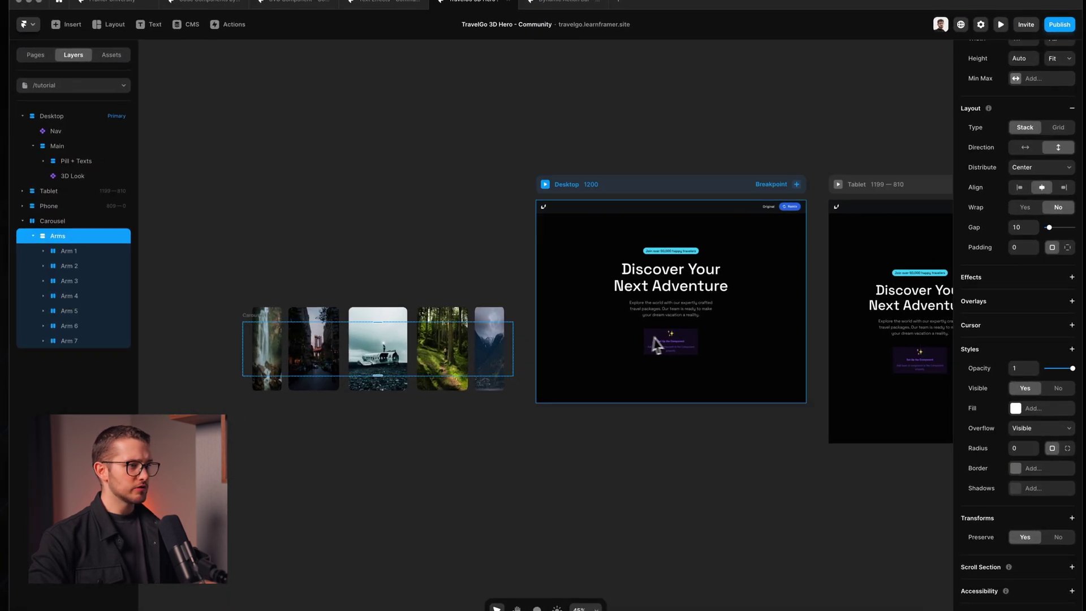
pyautogui.click(638, 328)
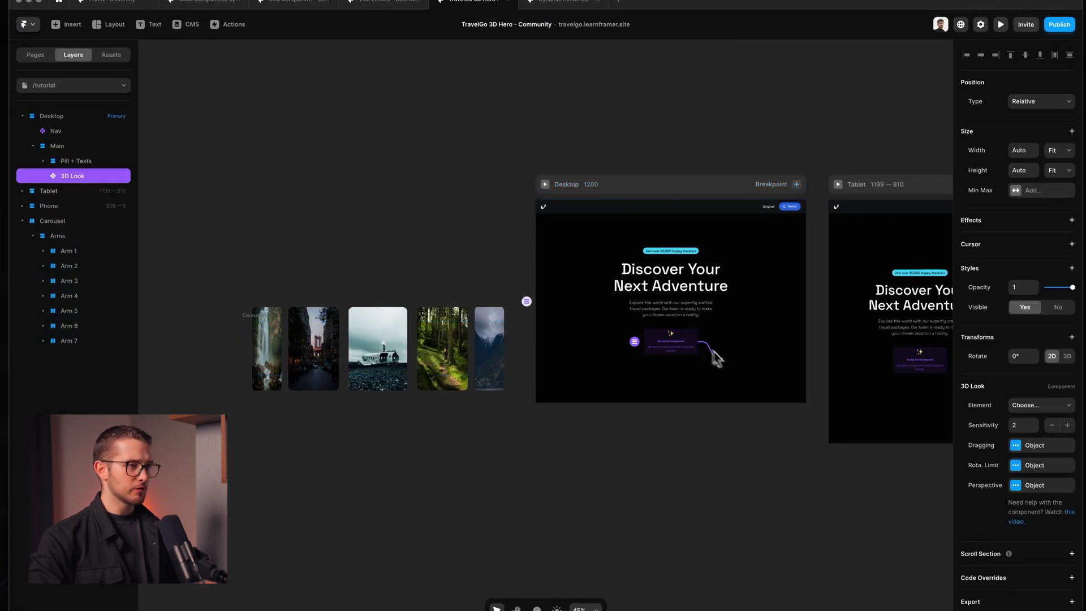
pyautogui.moveTo(651, 396); pyautogui.dragTo(466, 349)
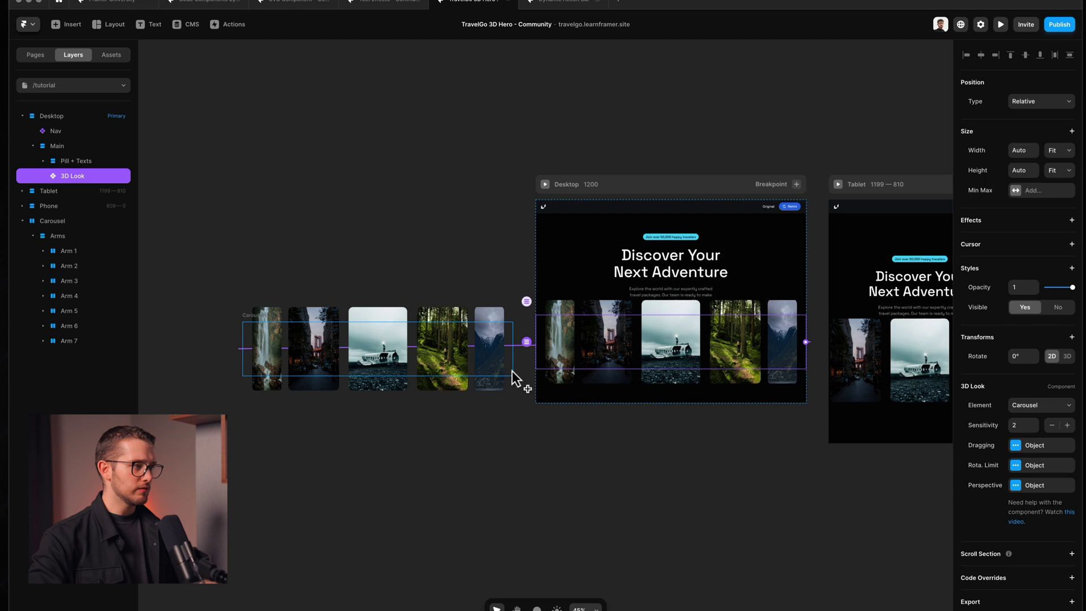
pyautogui.scroll(3, 378, 204)
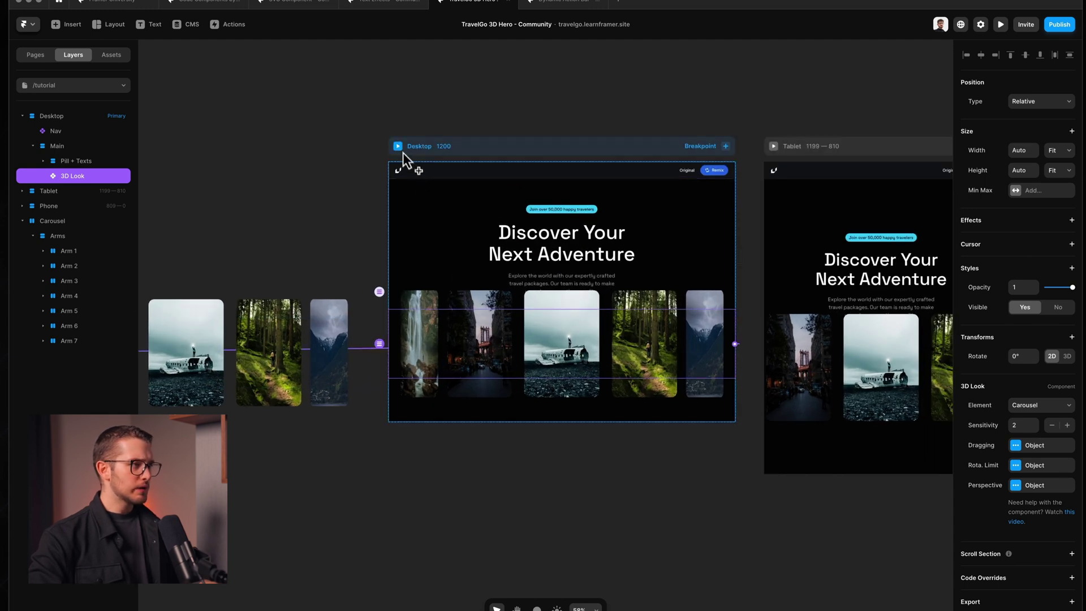
pyautogui.click(398, 146)
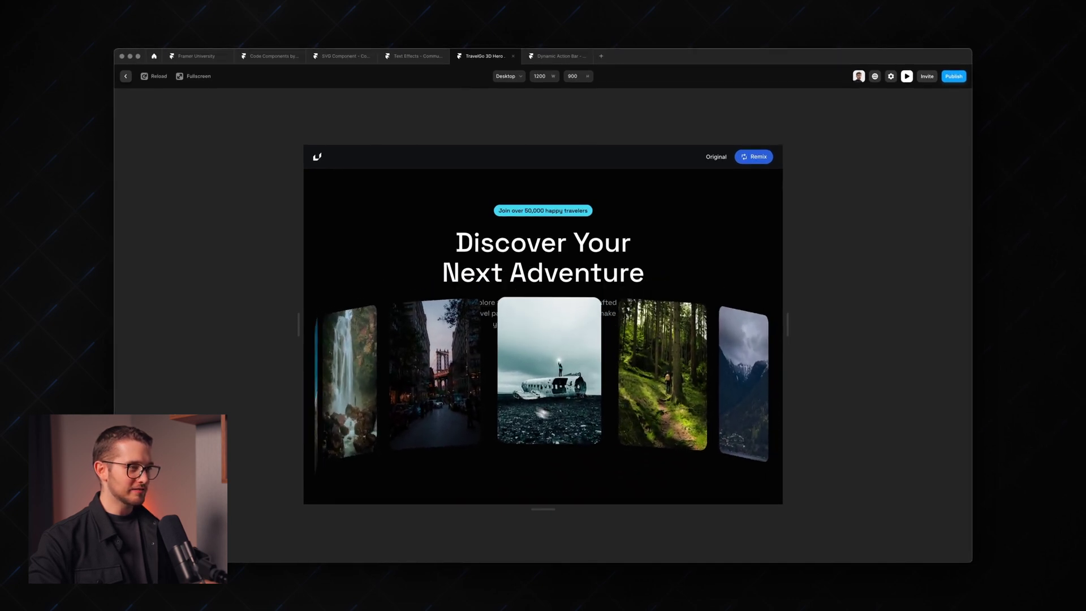
pyautogui.press('Escape')
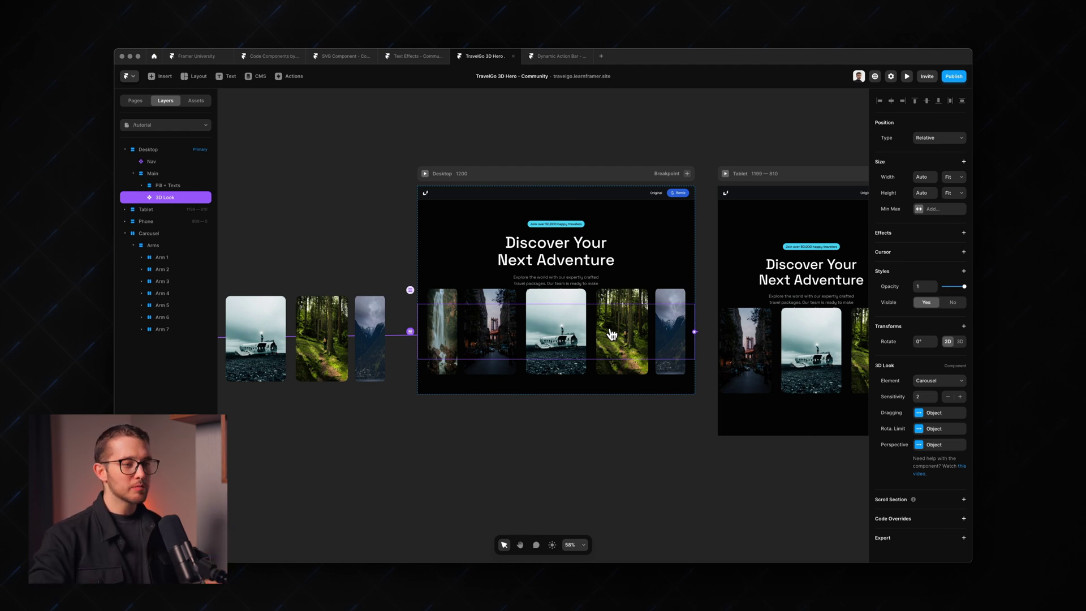
# - Enable Perspective on the 3D Look component with a value of 800 and preview the page
pyautogui.click(931, 445)
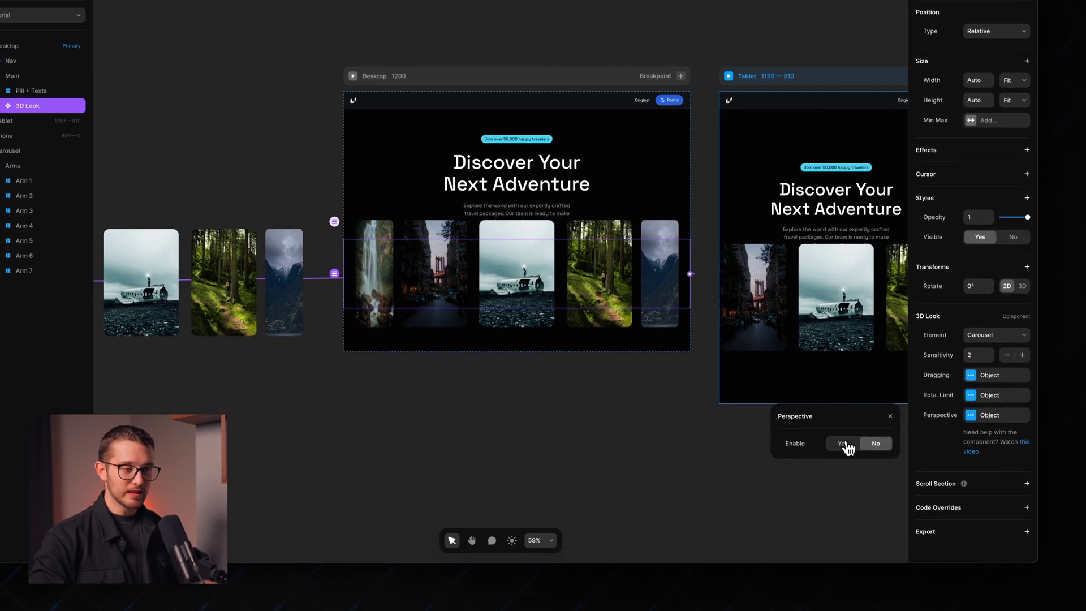
pyautogui.click(843, 444)
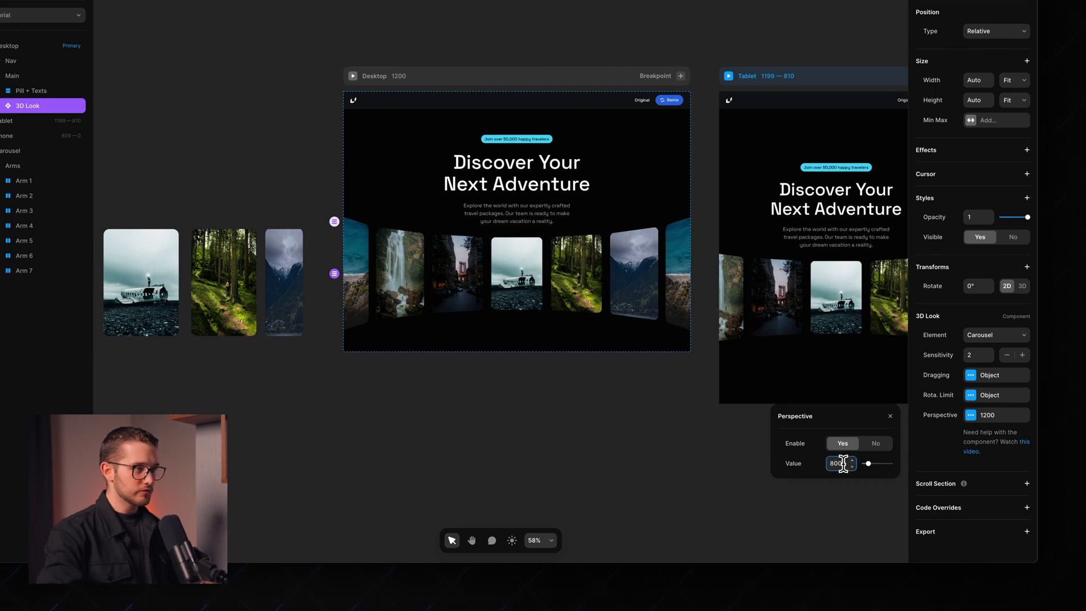
pyautogui.press('super+p')
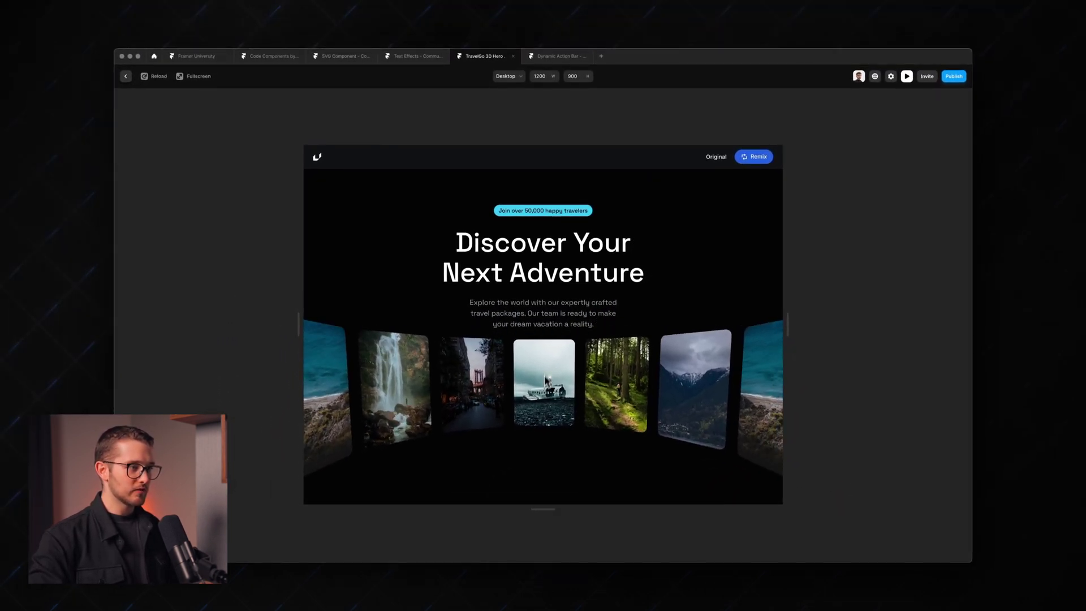
pyautogui.press('super+p')
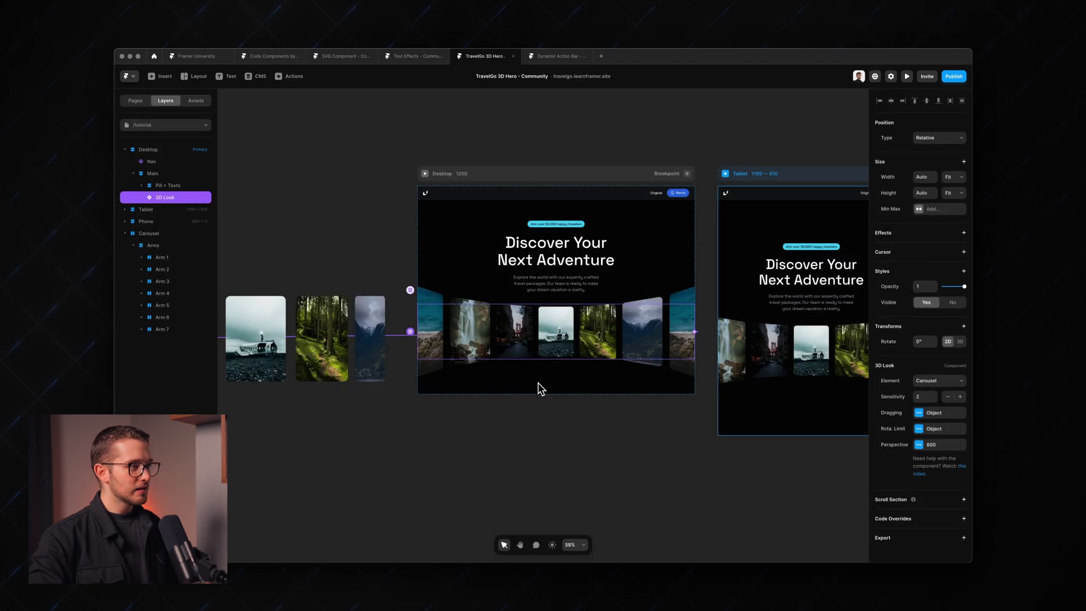
# - Open the 3D Look component's Dragging settings and test dragging the carousel in the page preview
pyautogui.click(154, 244)
pyautogui.click(523, 318)
pyautogui.click(544, 309)
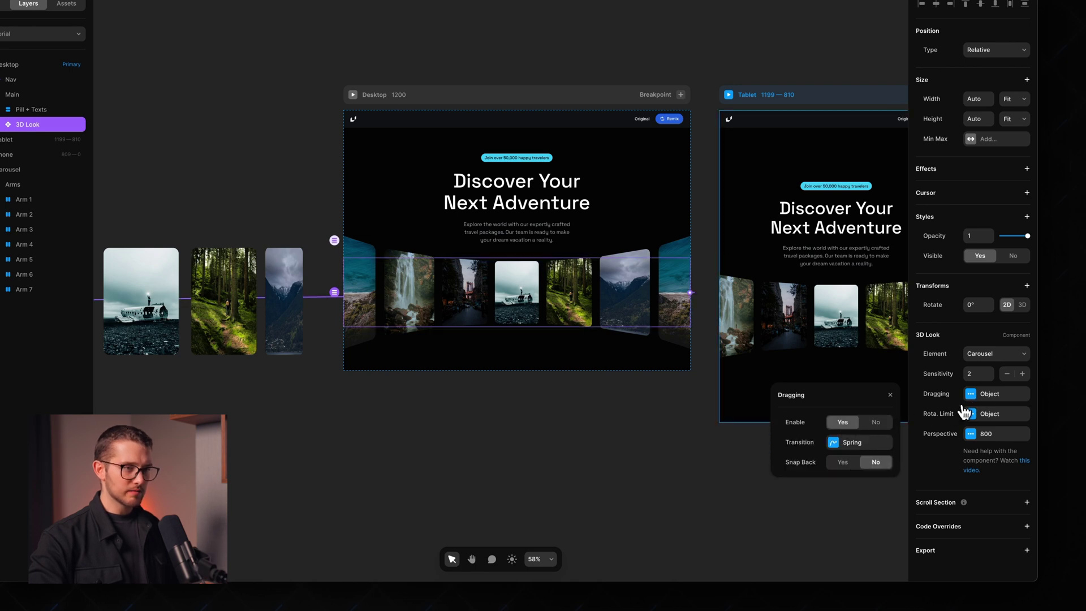
pyautogui.click(603, 395)
pyautogui.press('super+p')
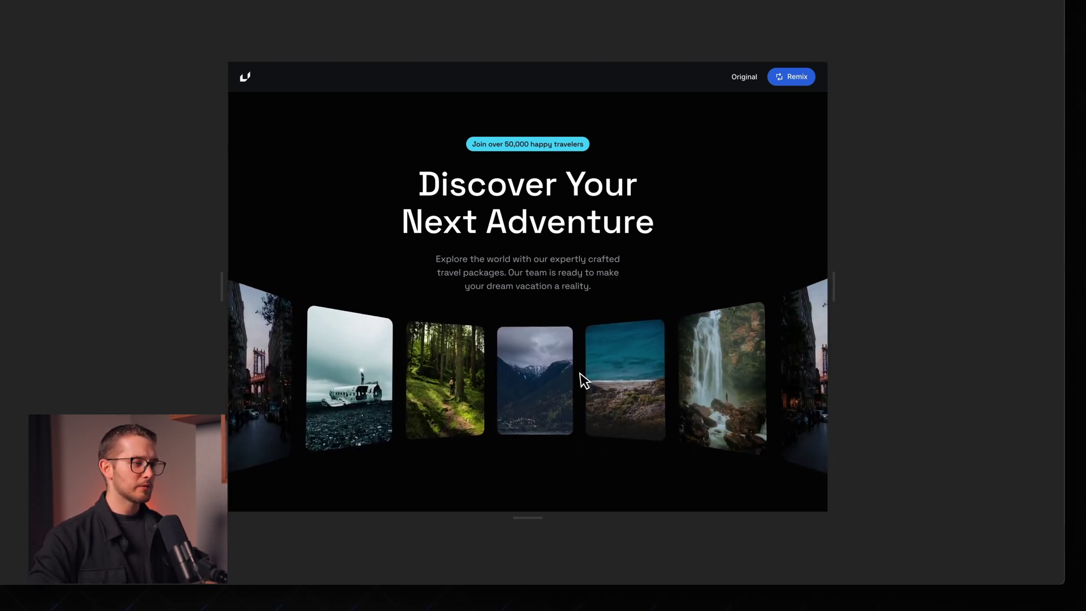
pyautogui.press('Escape')
pyautogui.press('super+p')
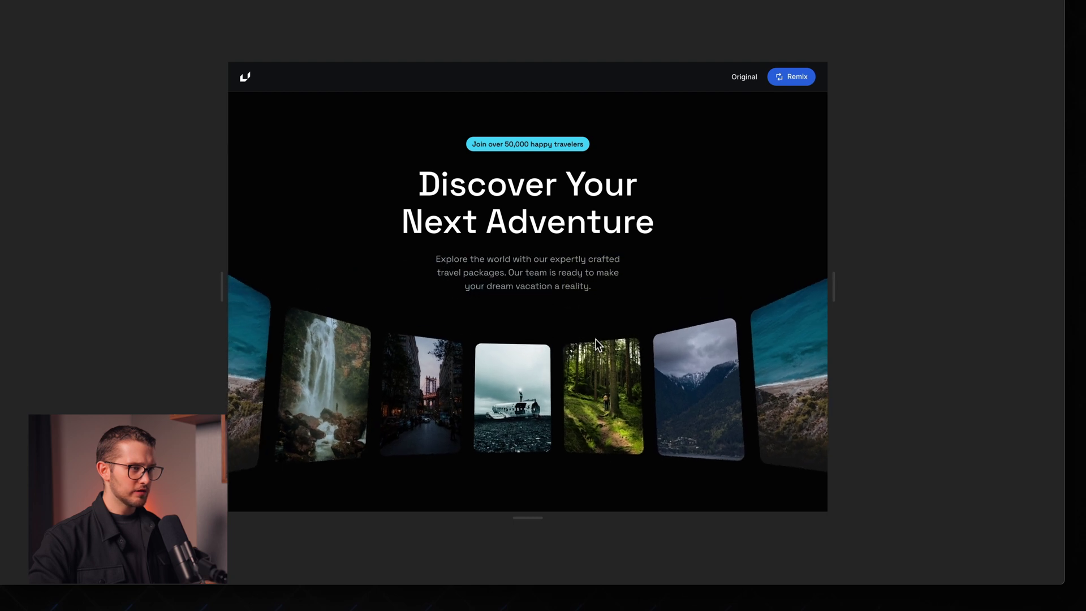
pyautogui.press('Escape')
# - Enable Limit X in the 3D Look rotation limits with Max X and Min X at 0, and preview the page
pyautogui.click(598, 323)
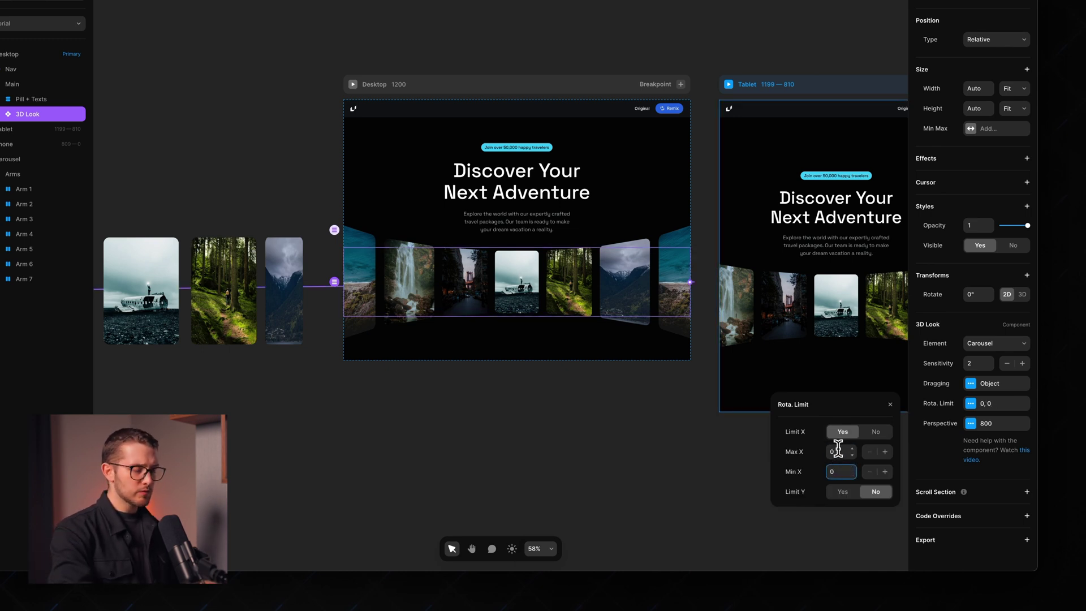
pyautogui.press('super+p')
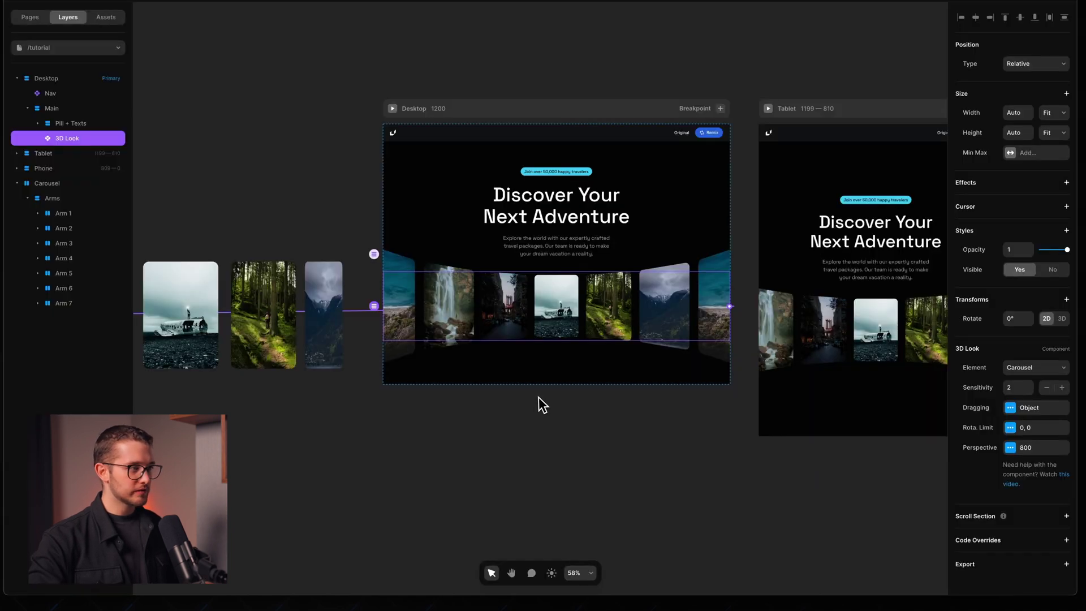
# - Set the Carousel stack's web cursor to Grab and test dragging the carousel in the Desktop preview
pyautogui.click(113, 233)
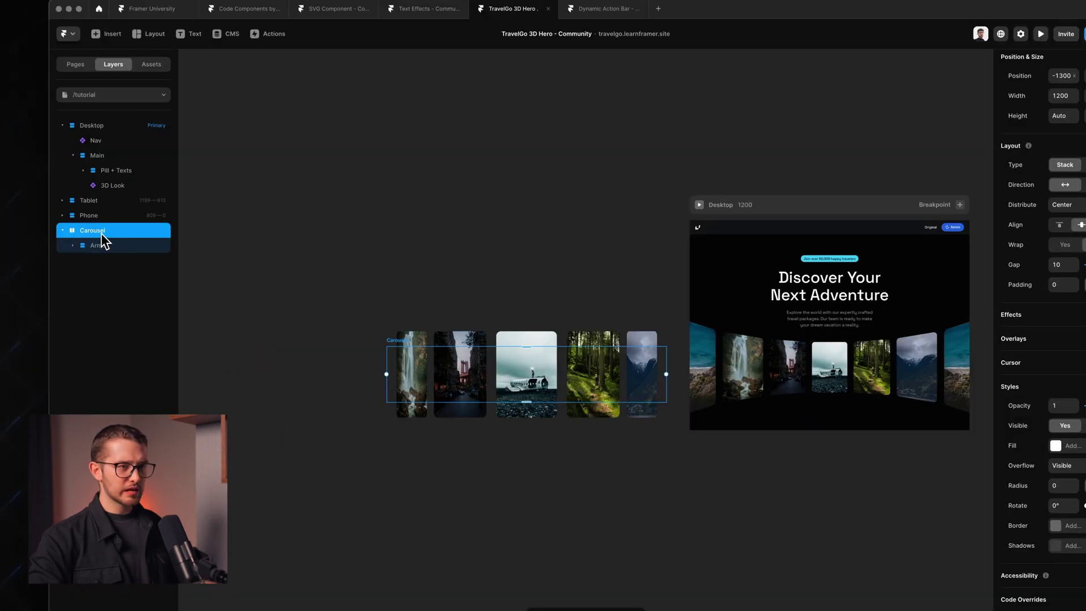
pyautogui.click(1025, 307)
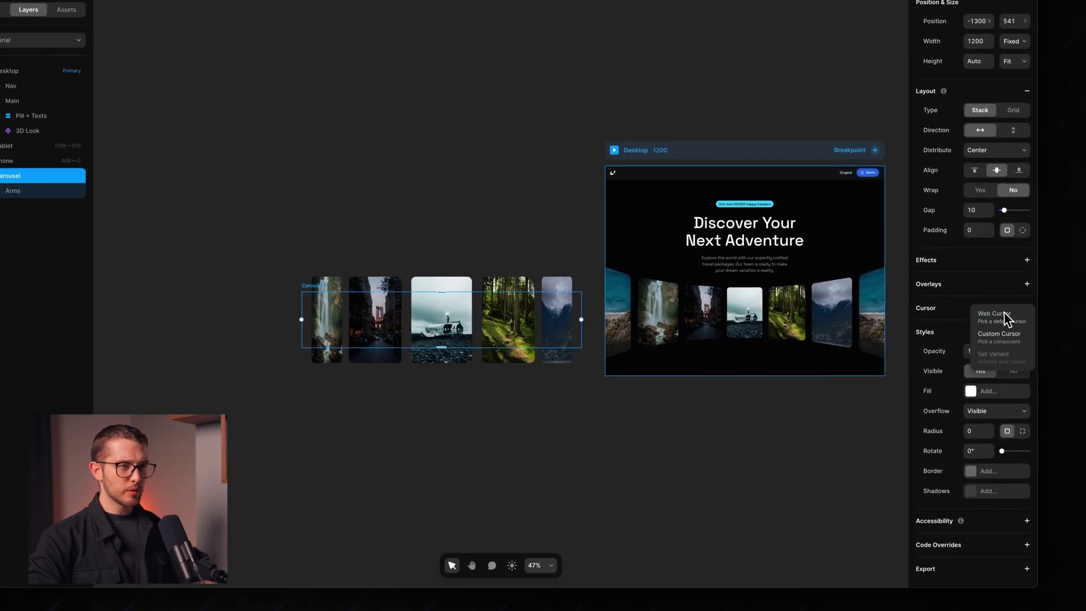
pyautogui.click(1003, 312)
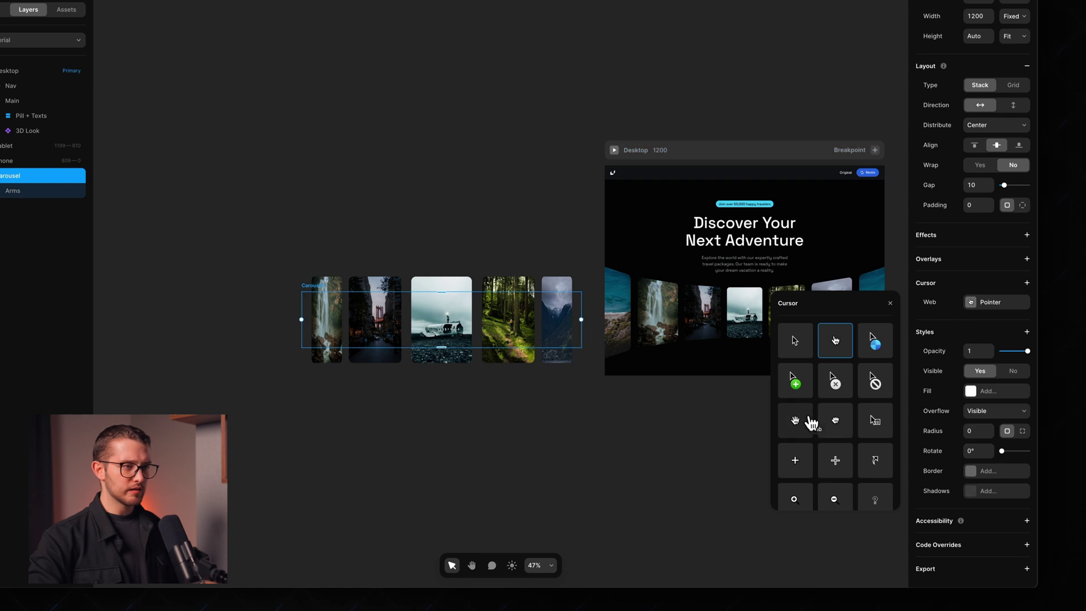
pyautogui.click(663, 431)
pyautogui.hscroll(2, 663, 431)
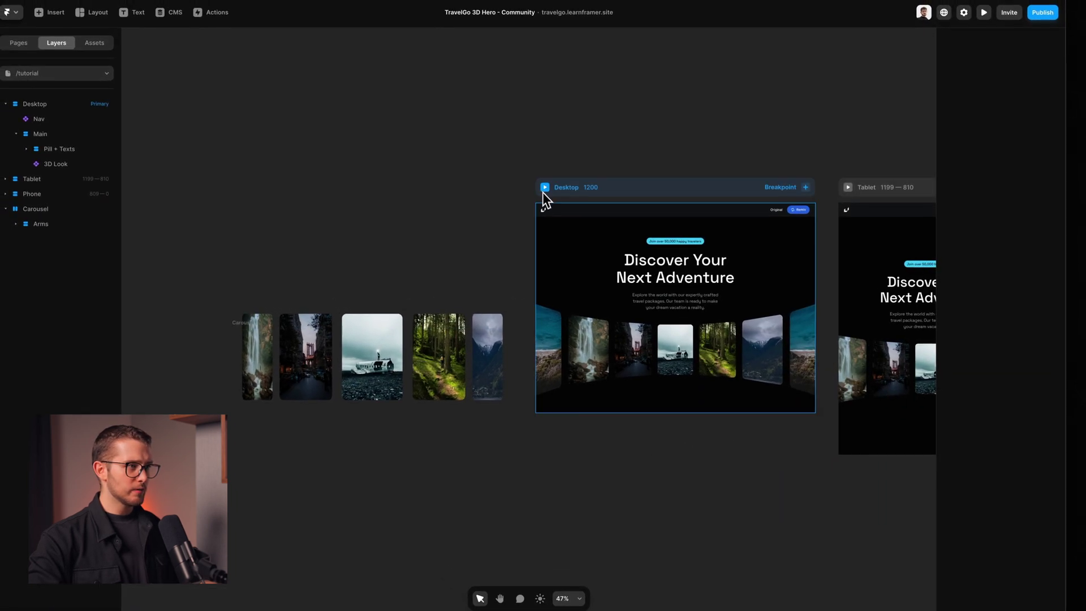
pyautogui.click(515, 161)
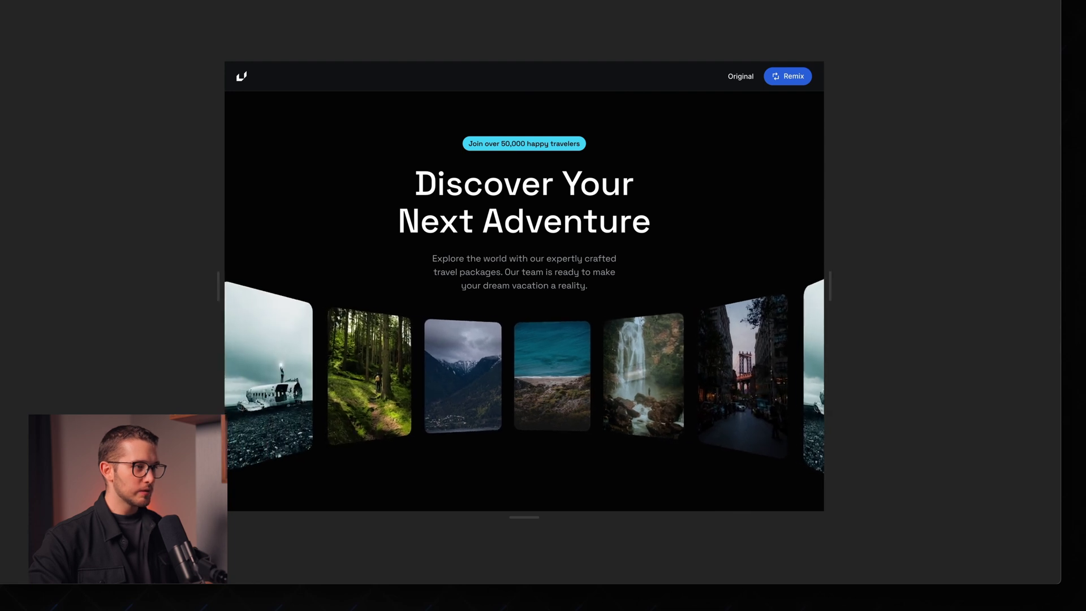
pyautogui.moveTo(539, 396)
pyautogui.mouseDown()
pyautogui.moveTo(497, 335)
pyautogui.moveTo(350, 339)
pyautogui.moveTo(537, 371)
pyautogui.moveTo(451, 382)
pyautogui.moveTo(776, 392)
pyautogui.moveTo(559, 400)
pyautogui.mouseUp()
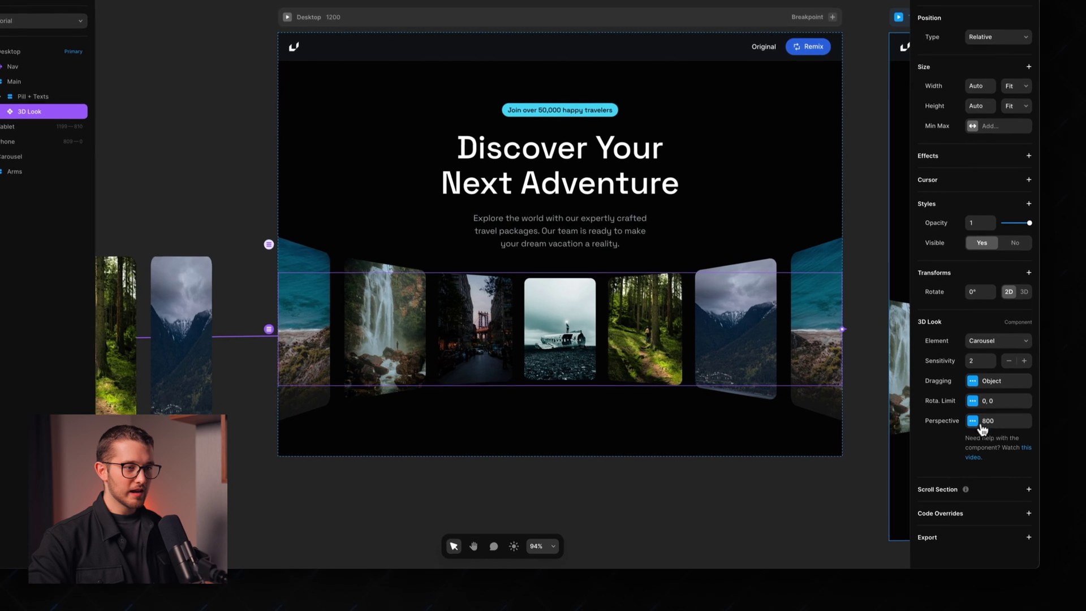
# - Set the 3D Look component's Perspective value to 500
pyautogui.click(981, 428)
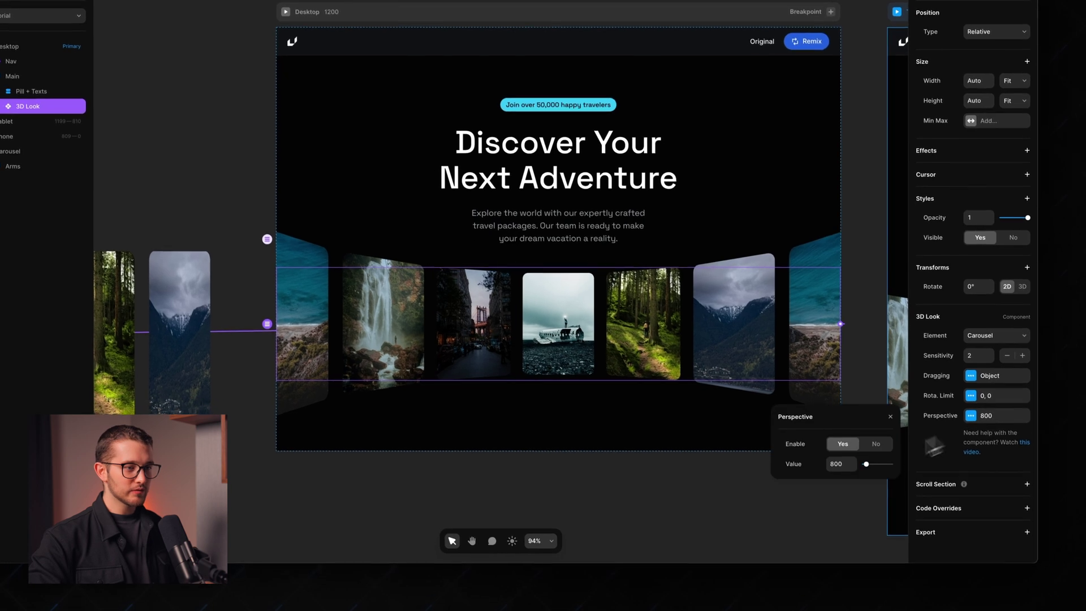
pyautogui.moveTo(868, 468); pyautogui.dragTo(844, 470)
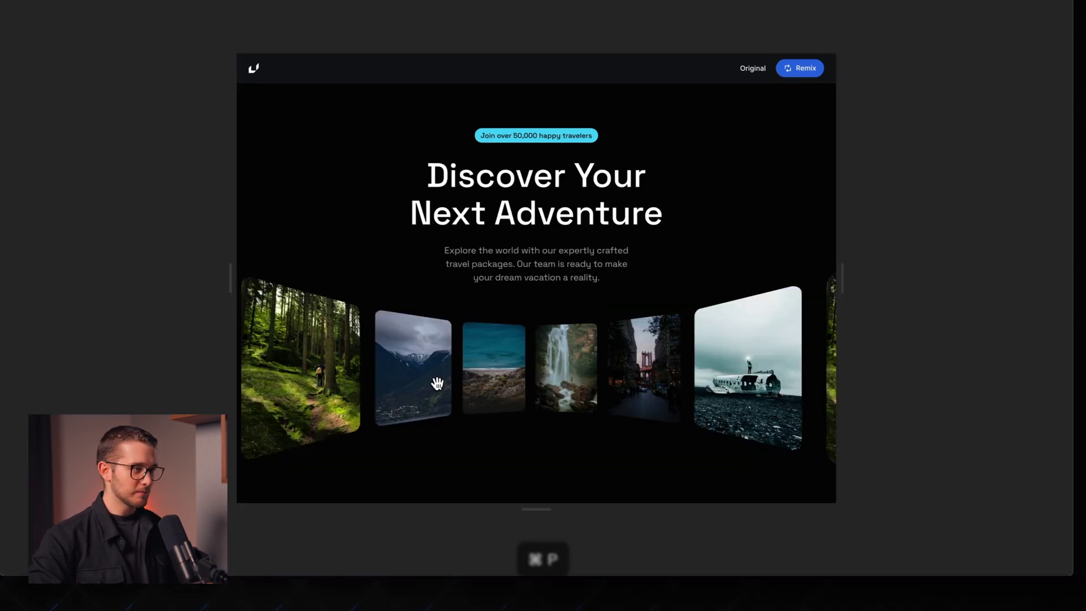
pyautogui.moveTo(436, 381); pyautogui.dragTo(677, 370)
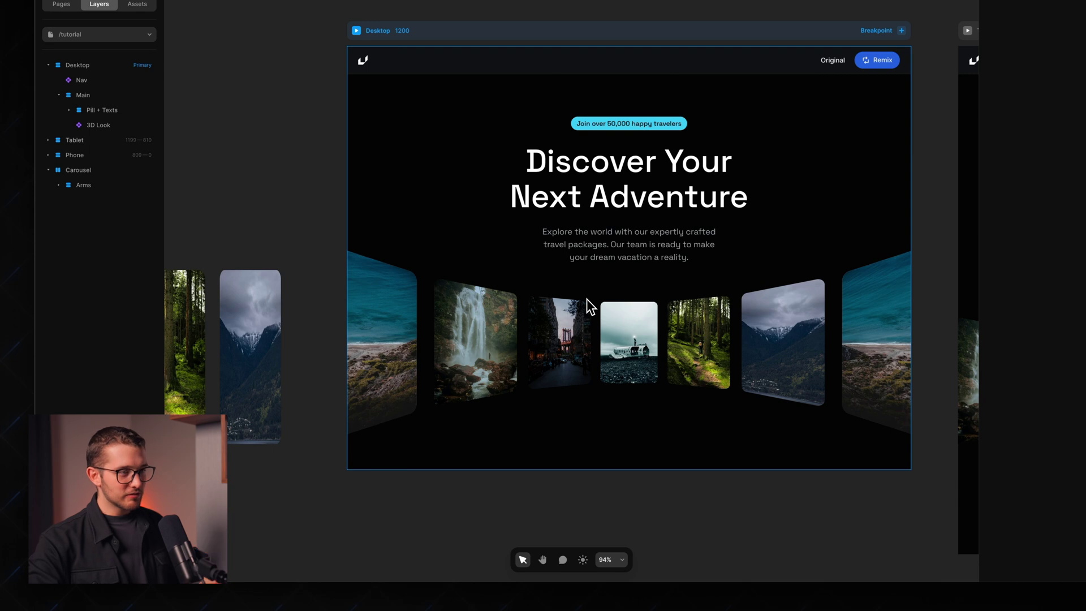
# - Move the 3D Look component out of the Desktop breakpoint onto the empty canvas and remove it
pyautogui.click(601, 311)
pyautogui.scroll(-3, 602, 311)
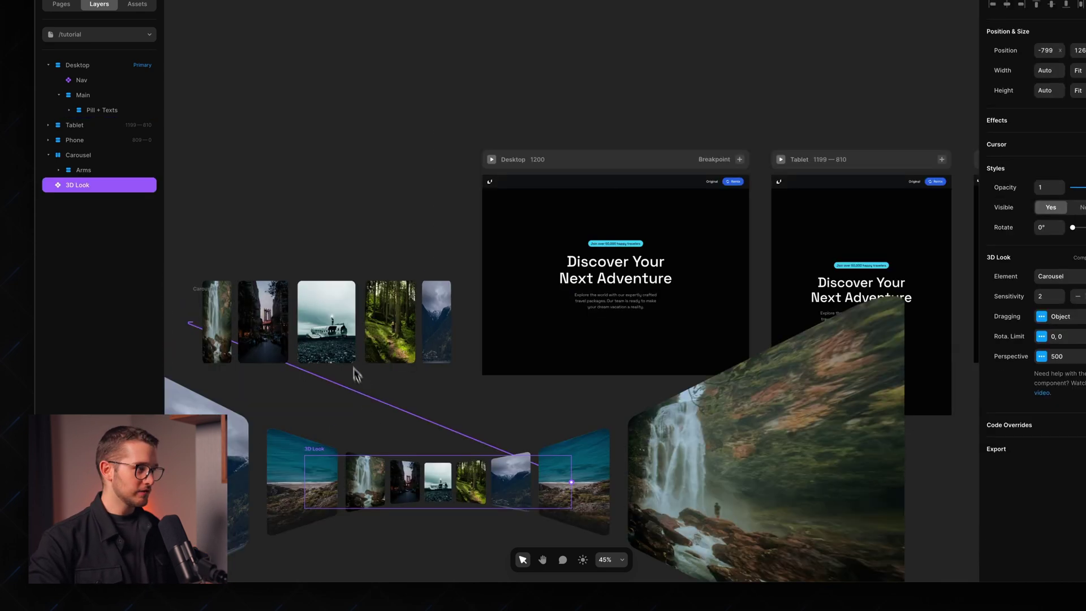
pyautogui.click(355, 369)
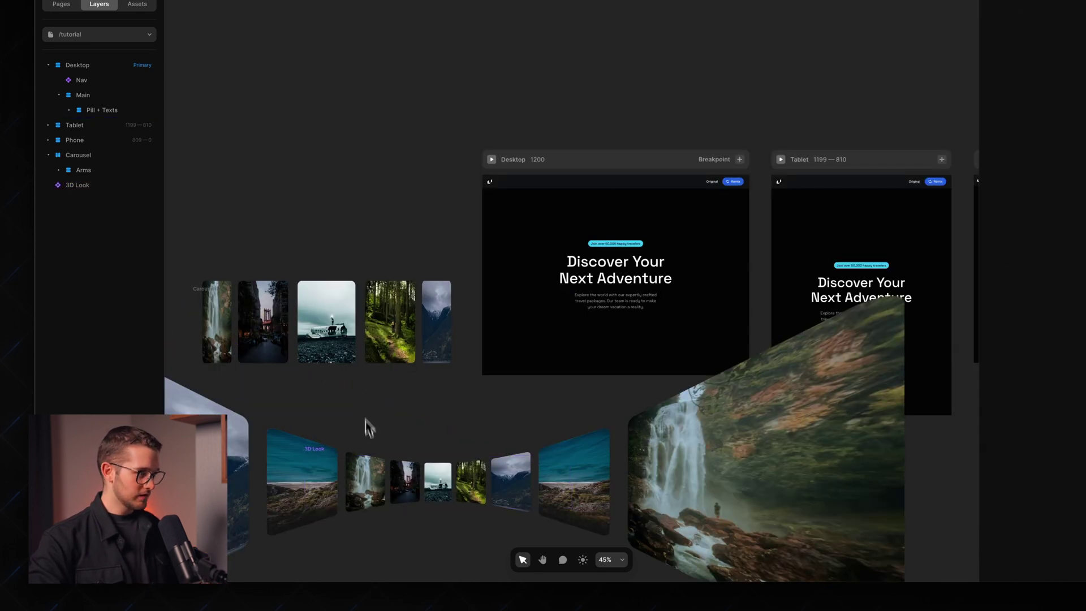
pyautogui.click(372, 454)
pyautogui.press('super+x')
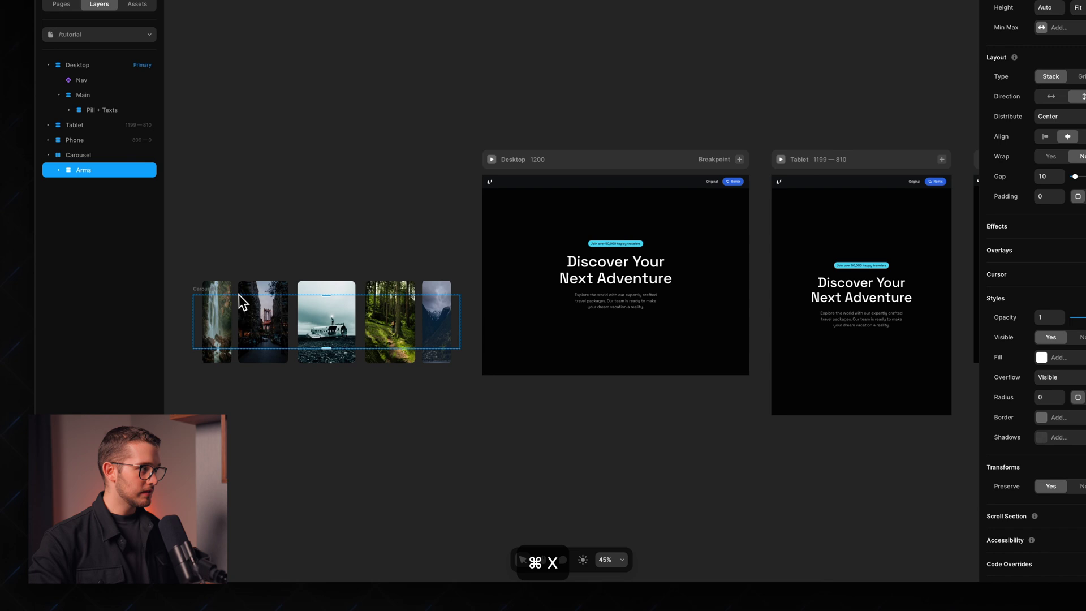
# - Move the Carousel stack from the canvas into the Desktop's Main stack, below Pill + Texts
pyautogui.press('super+z')
pyautogui.click(87, 157)
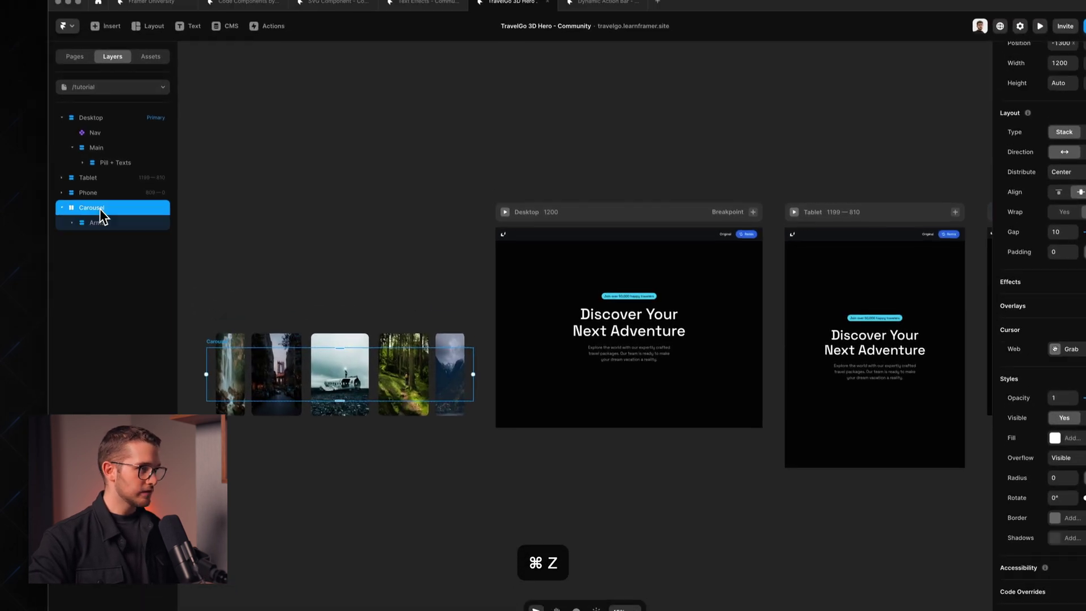
pyautogui.press('super+x')
pyautogui.press('super+v')
# - Add a Loop effect to the Carousel stack with its rotation in 3D mode about the Y axis
pyautogui.scroll(3, 622, 380)
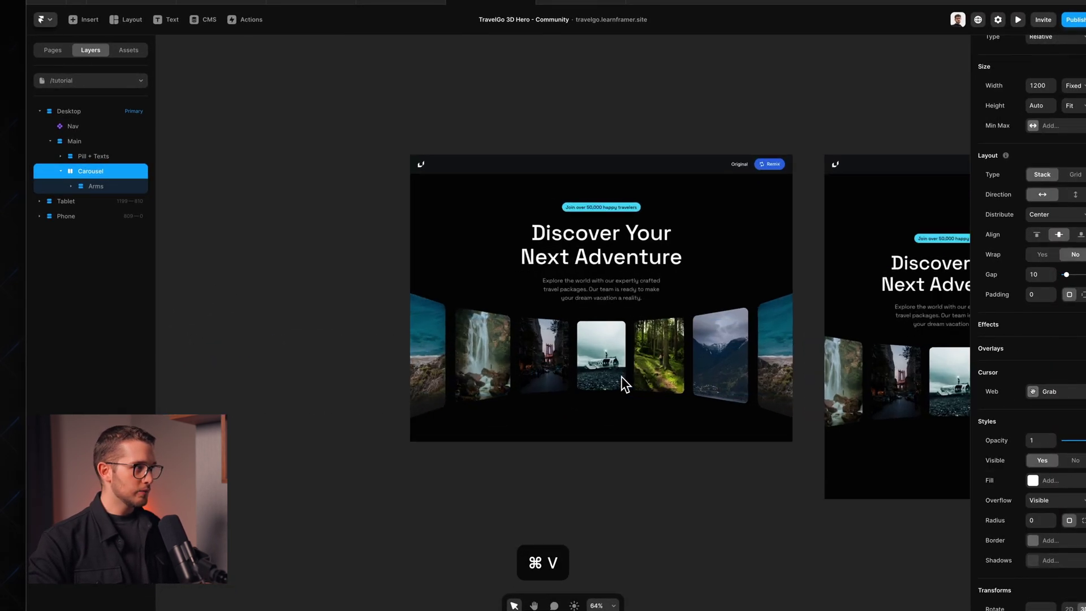
pyautogui.scroll(3, 621, 377)
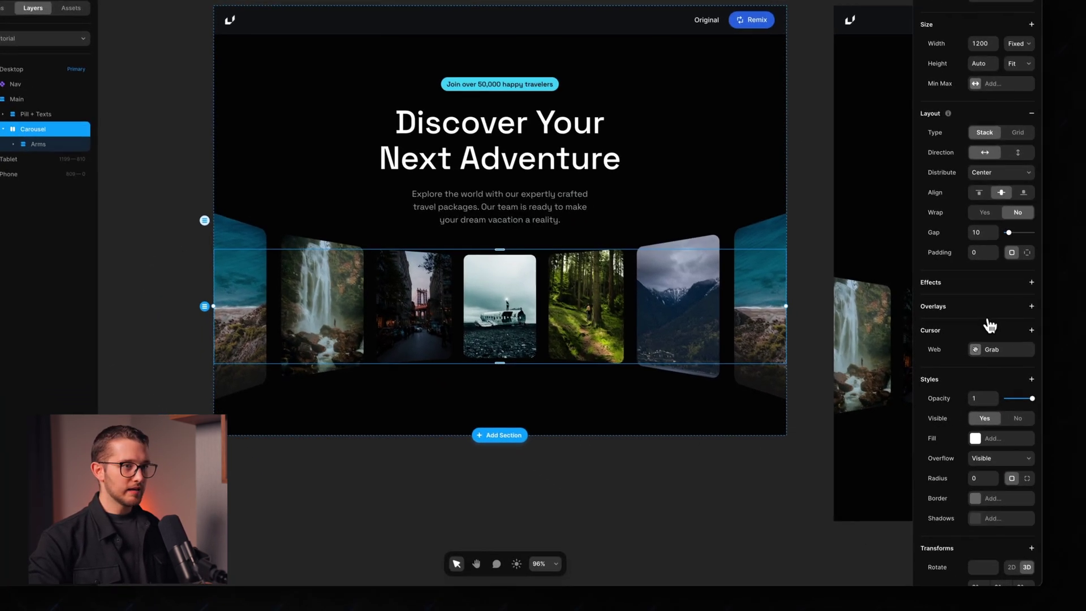
pyautogui.click(1016, 287)
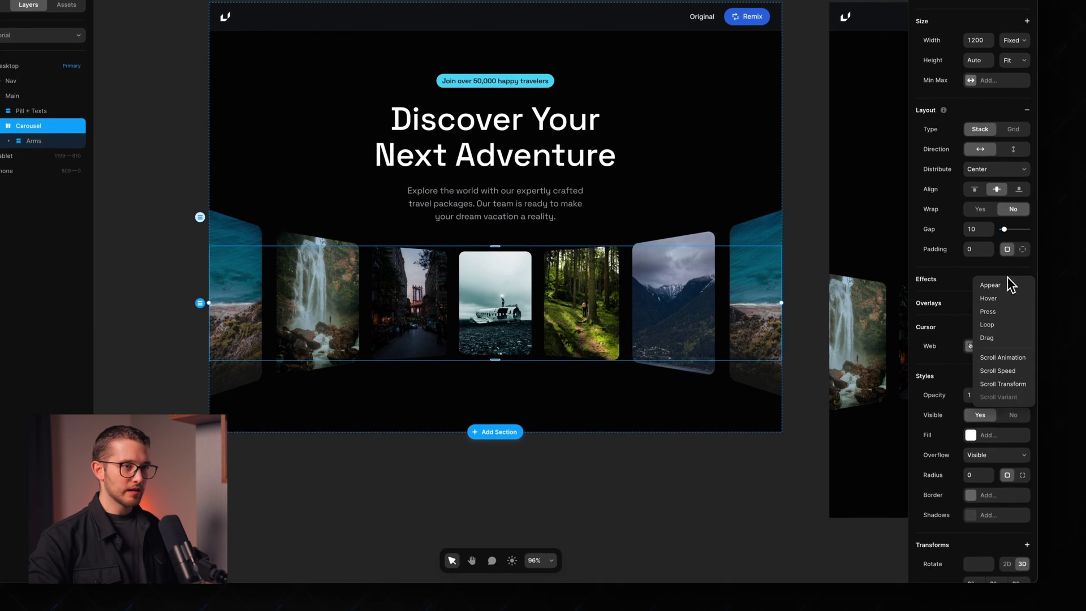
pyautogui.click(1004, 324)
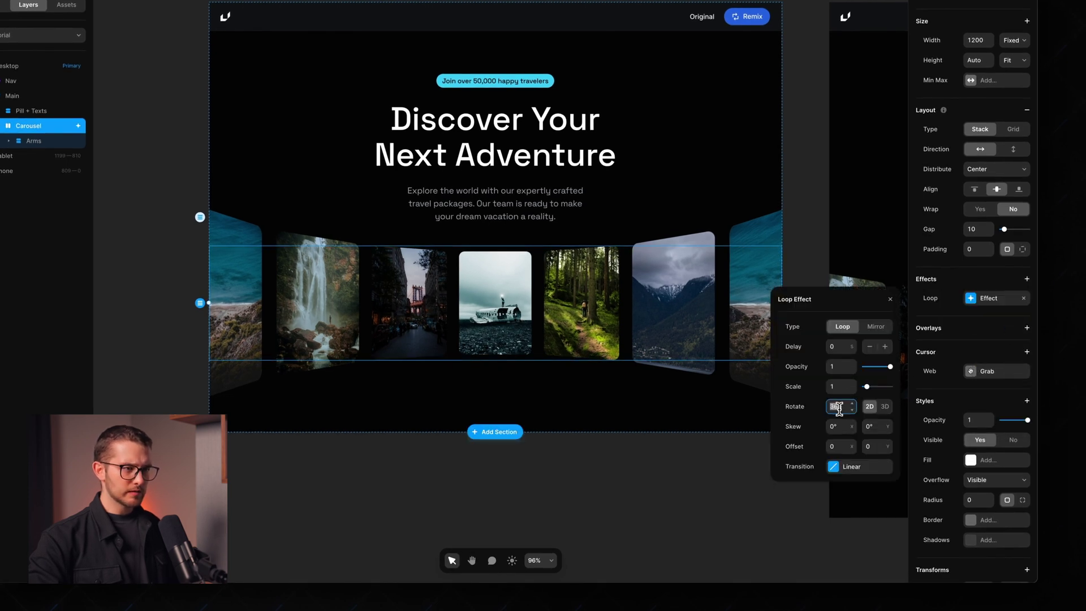
pyautogui.click(885, 407)
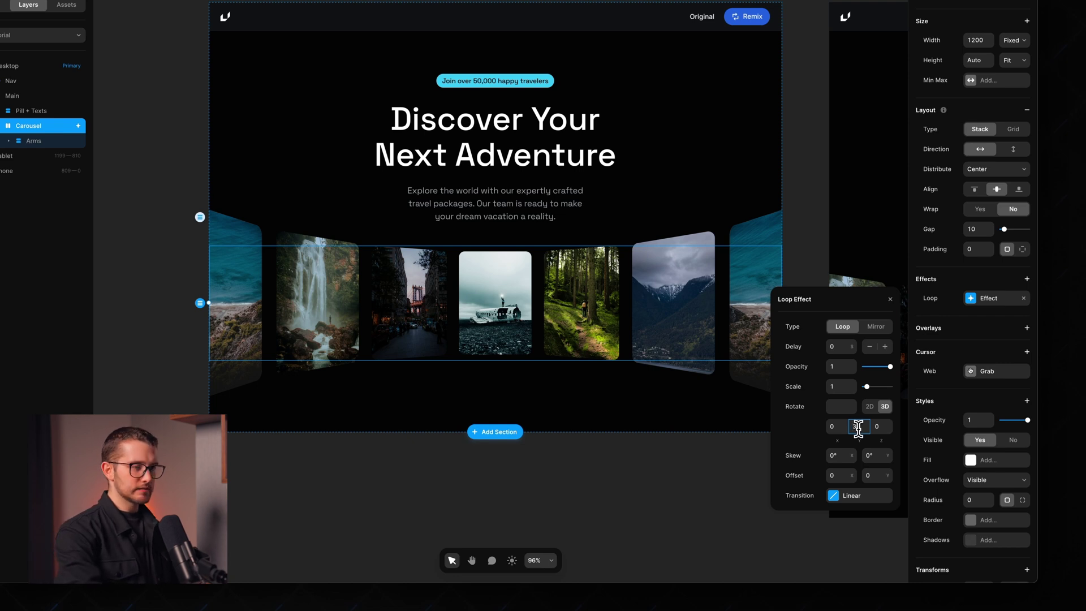
# - Set the time of the Loop effect's Linear transition and preview the automatically rotating carousel
pyautogui.click(847, 496)
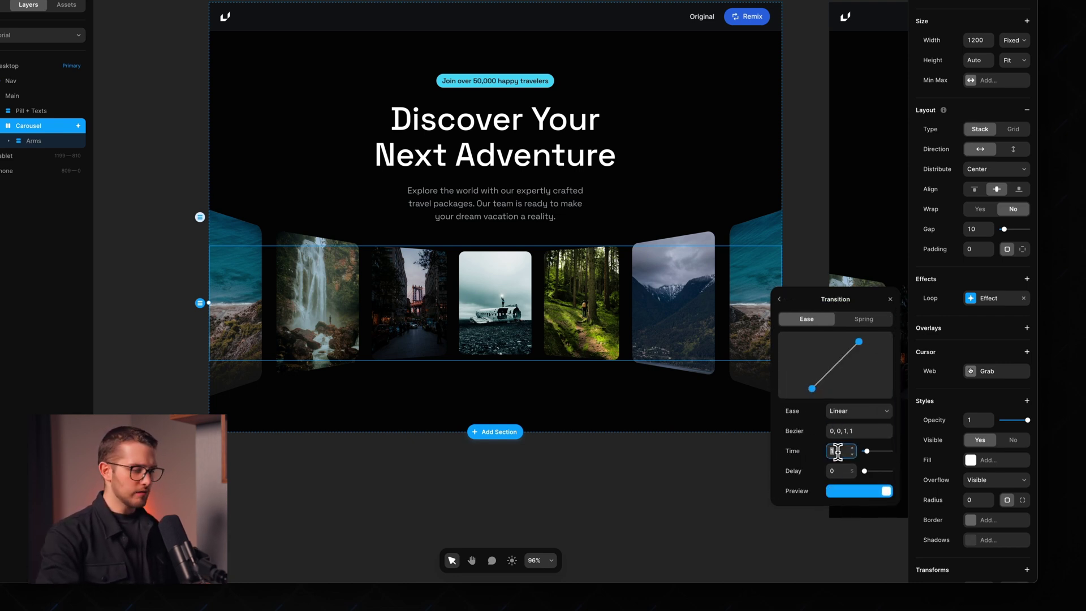
pyautogui.click(698, 480)
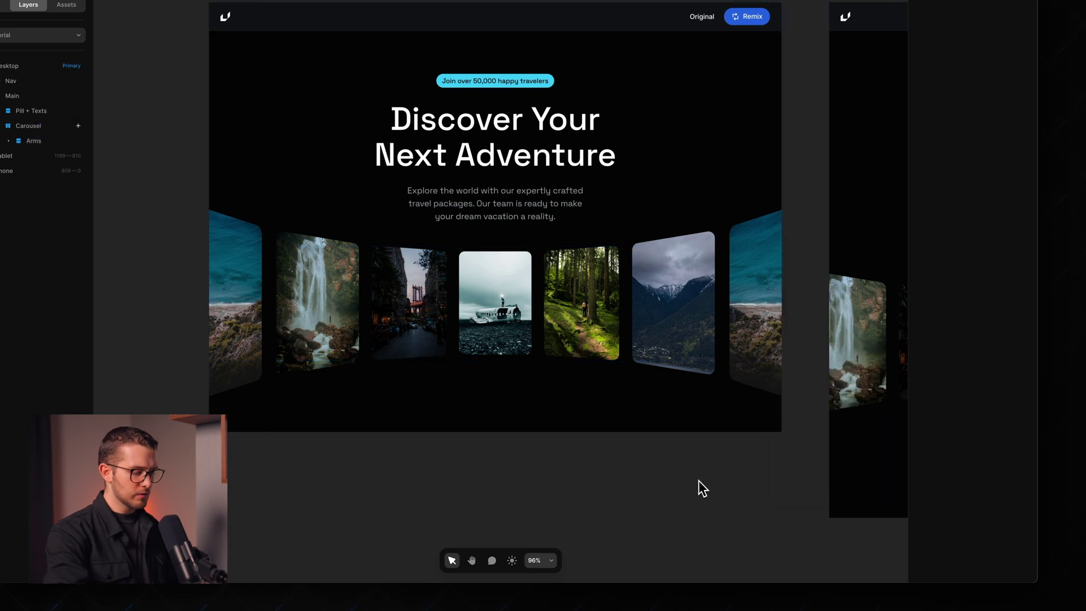
pyautogui.press('super+p')
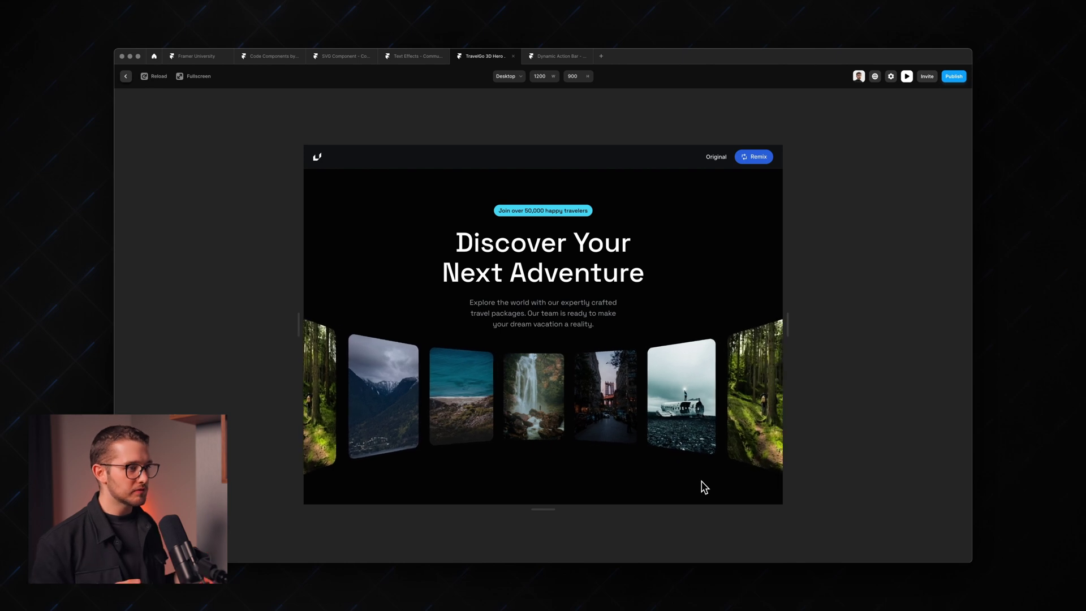
pyautogui.press('Escape')
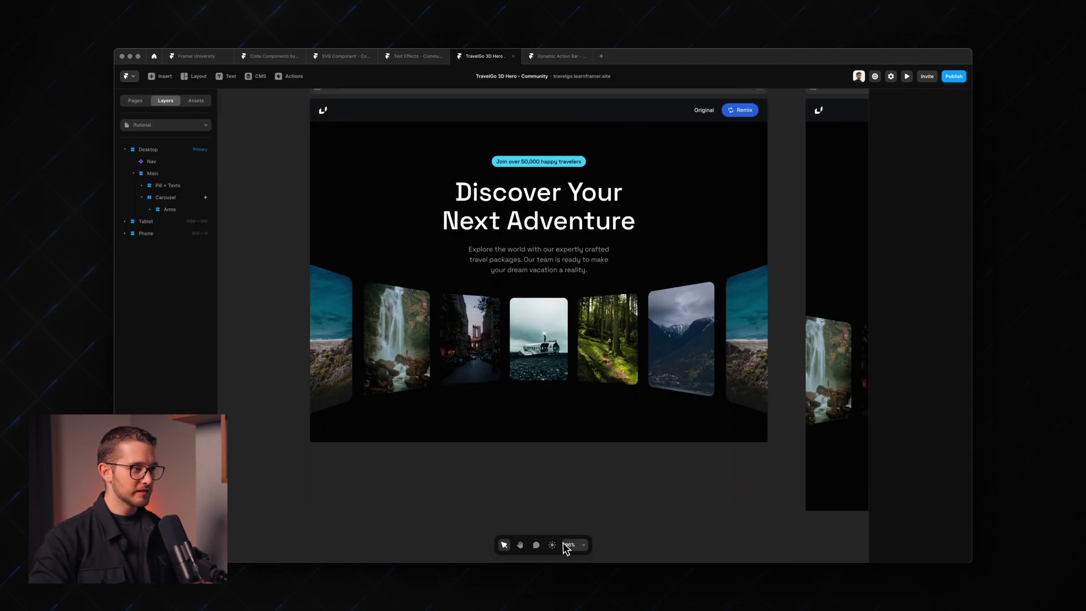